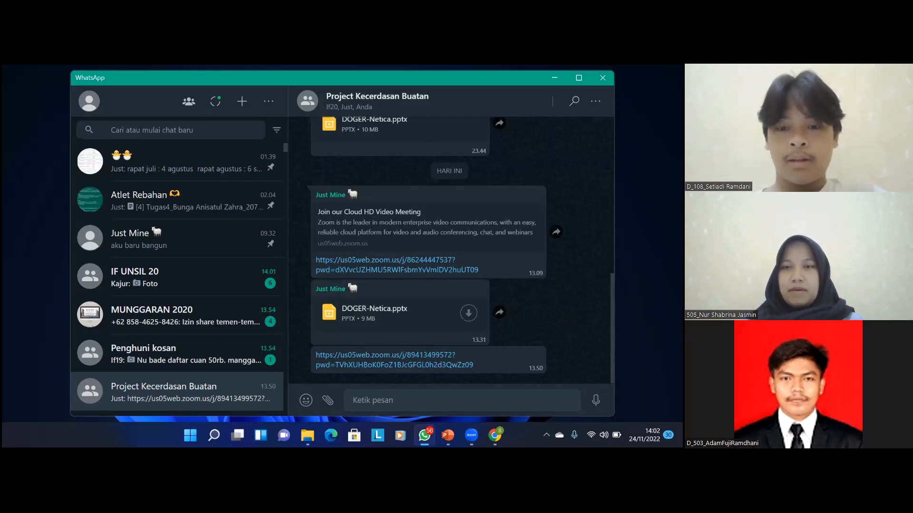
Step: Minimize the PowerPoint presentation and the WhatsApp window to clear the desktop
{"action": "left_click", "coordinate": [483, 232], "text": "shift"}
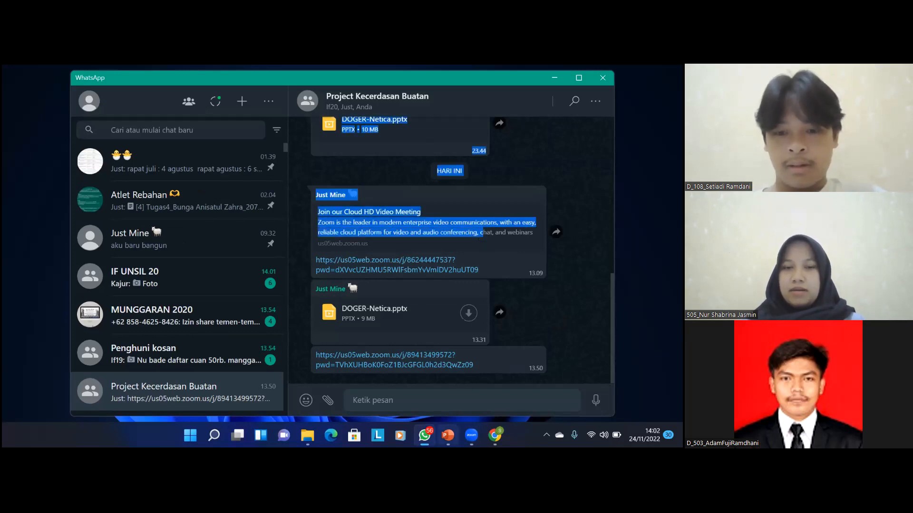
{"action": "left_click", "coordinate": [448, 435]}
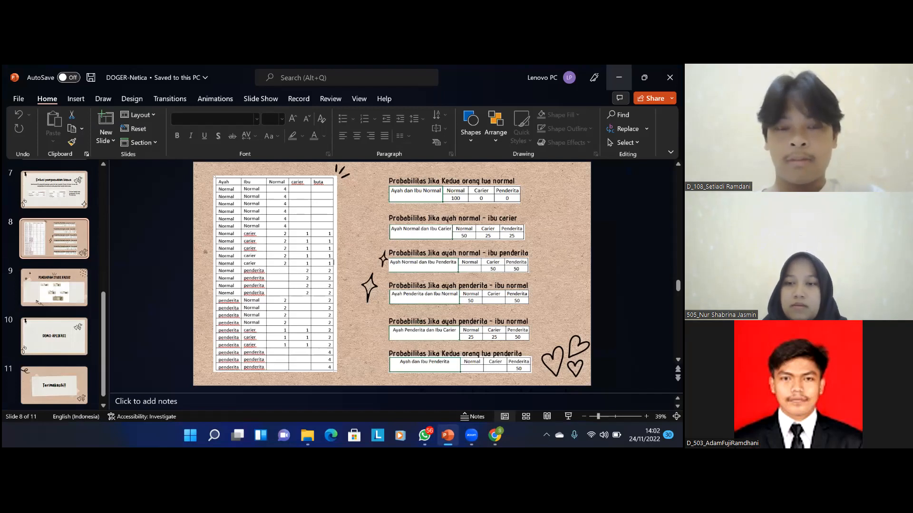
{"action": "left_click", "coordinate": [619, 77]}
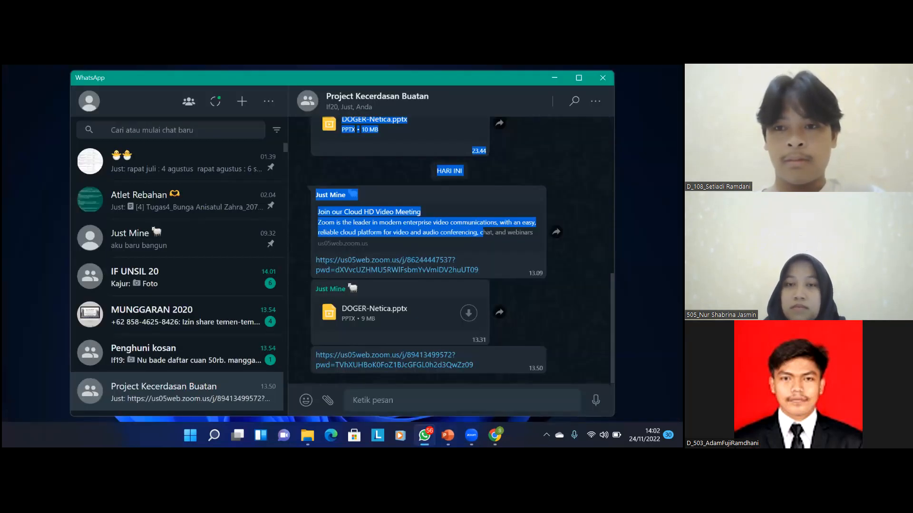
{"action": "left_click", "coordinate": [555, 78]}
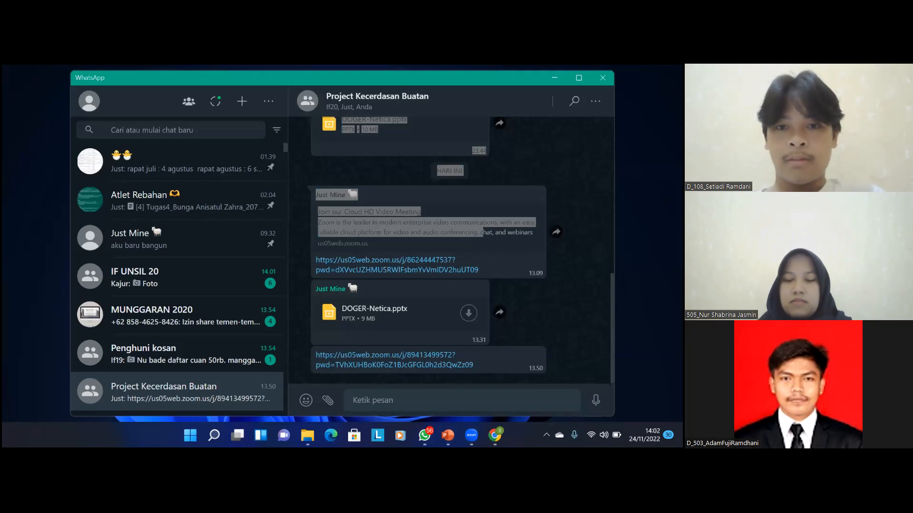
{"action": "left_click", "coordinate": [76, 79]}
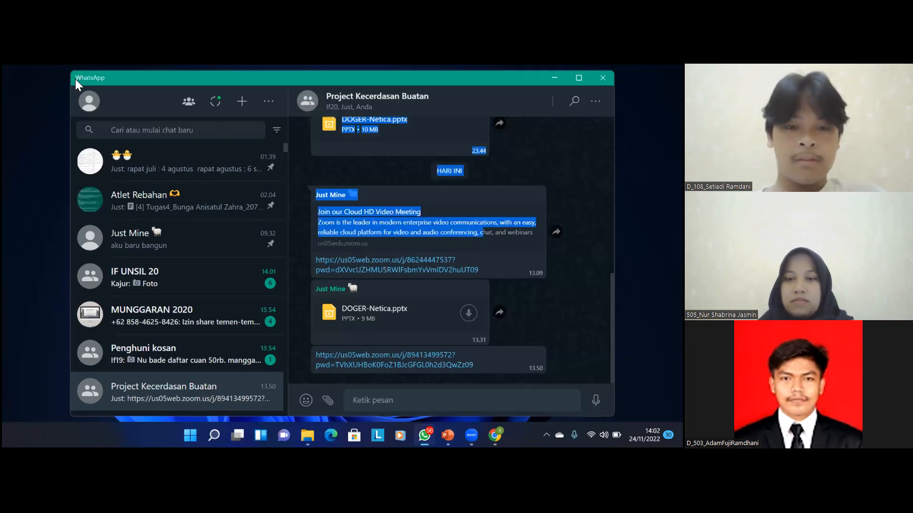
{"action": "left_click_drag", "start_coordinate": [402, 73], "coordinate": [394, 203]}
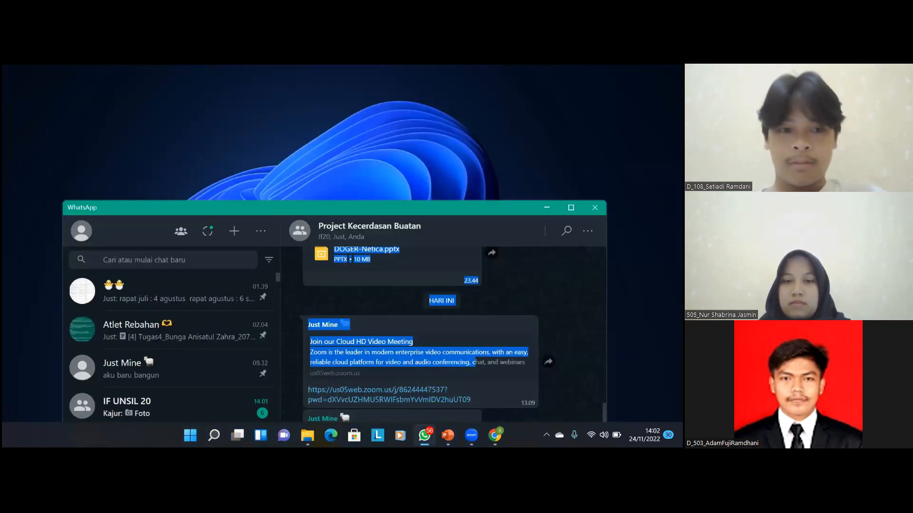
{"action": "left_click", "coordinate": [546, 208]}
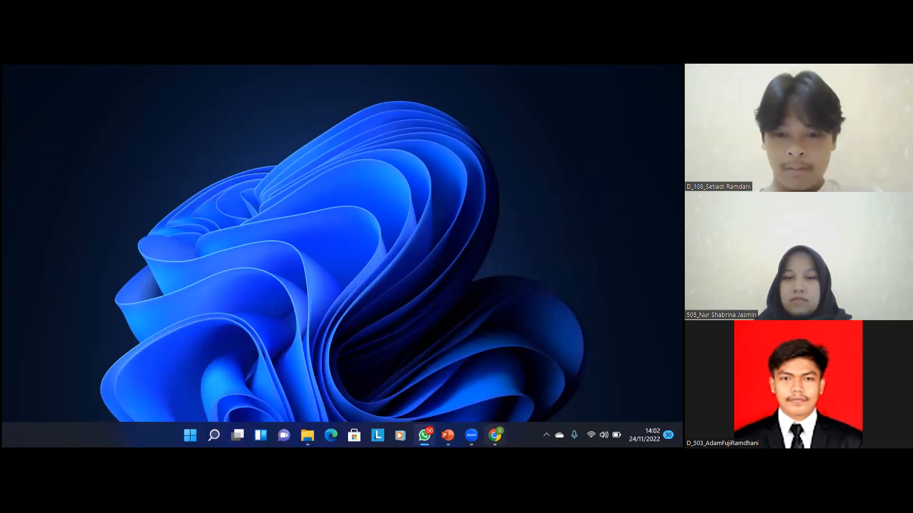
Step: Switch to Chrome, search Google for "netica" and open the Netica Application page on the Norsys site
{"action": "mouse_move", "coordinate": [471, 435]}
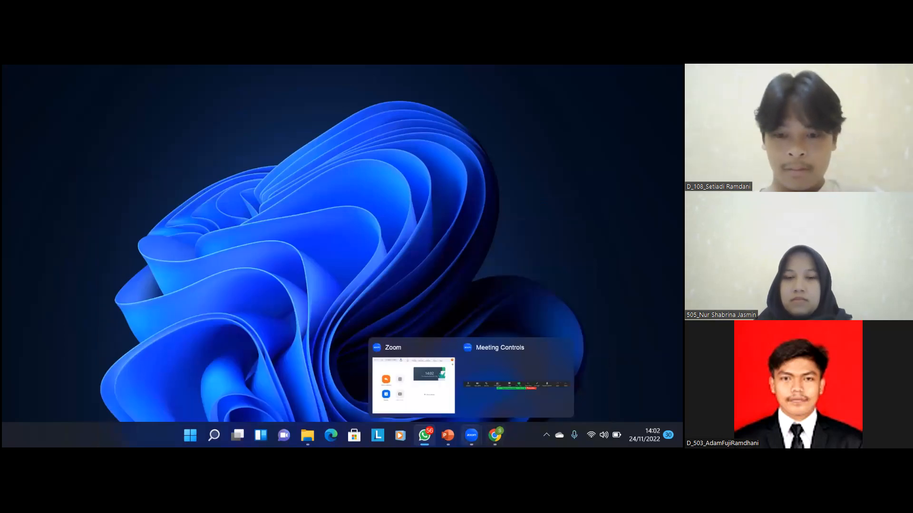
{"action": "mouse_move", "coordinate": [308, 433]}
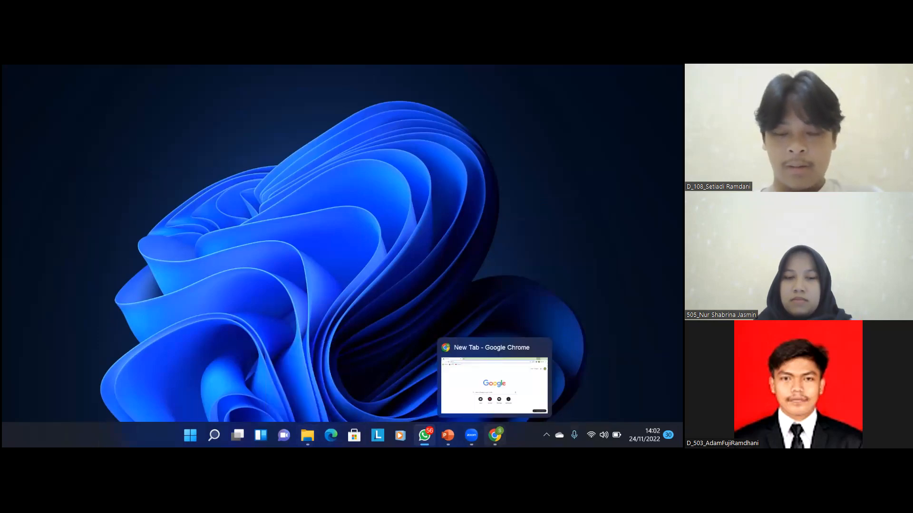
{"action": "left_click", "coordinate": [495, 435]}
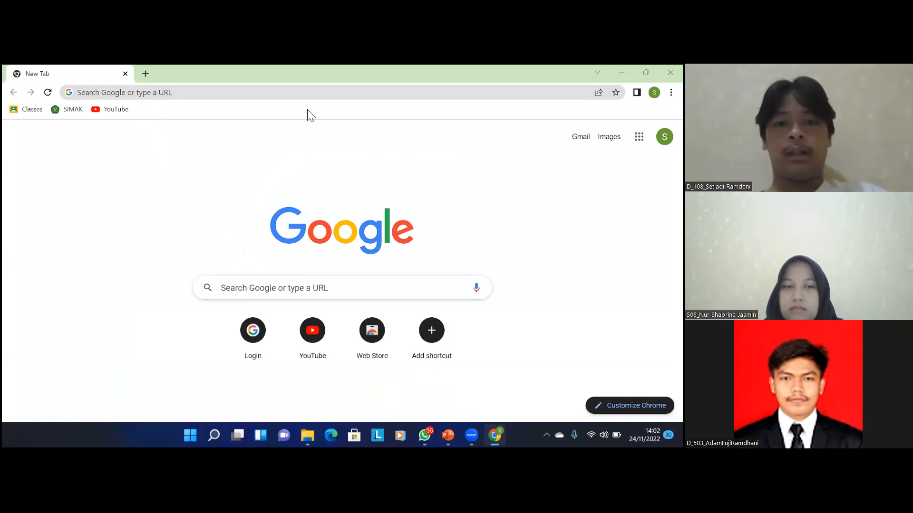
{"action": "left_click", "coordinate": [277, 97]}
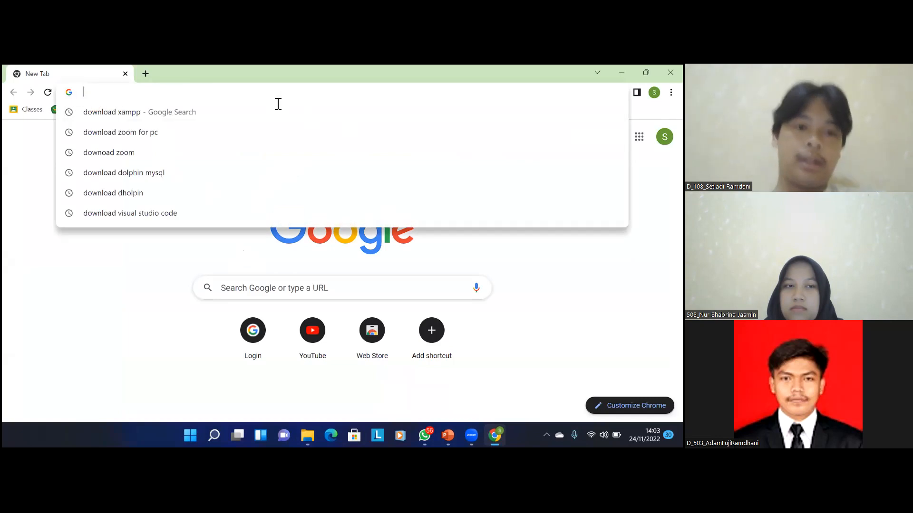
{"action": "type", "text": "netica"}
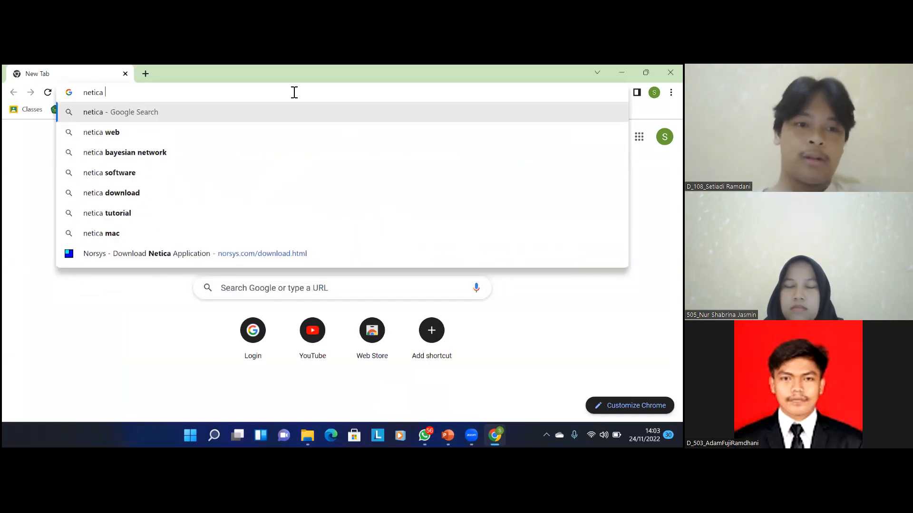
{"action": "key", "text": "Return"}
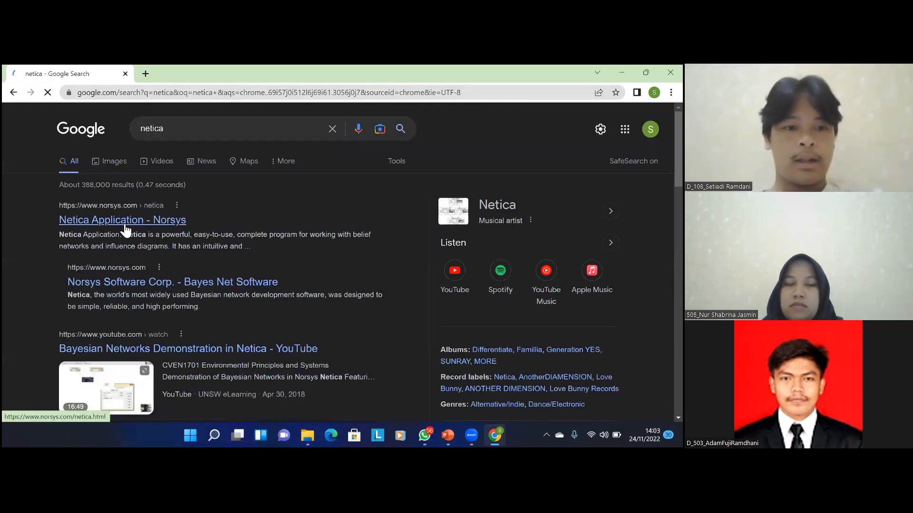
{"action": "left_click", "coordinate": [125, 226]}
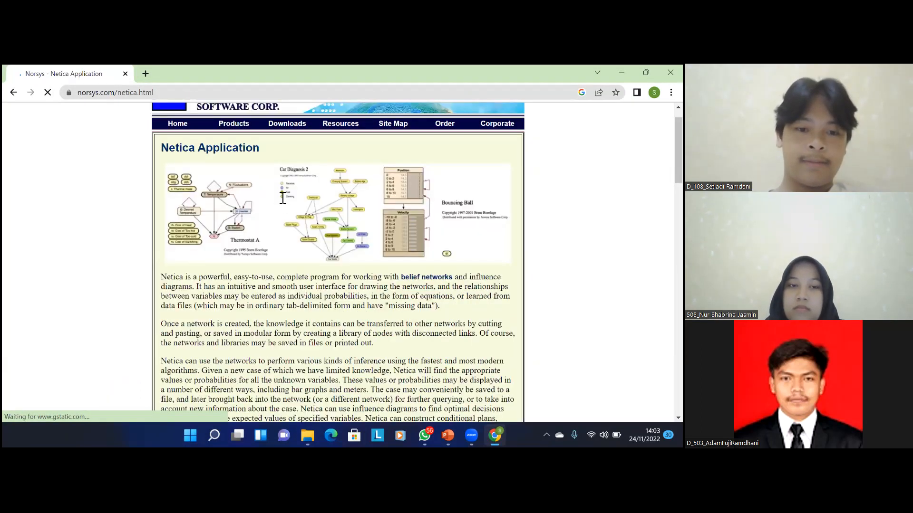
Step: Open the download page linked in the Free Version section of the Netica Application page
{"action": "scroll", "coordinate": [282, 198], "scroll_direction": "down", "scroll_amount": 10}
{"action": "scroll", "coordinate": [283, 198], "scroll_direction": "down", "scroll_amount": 5}
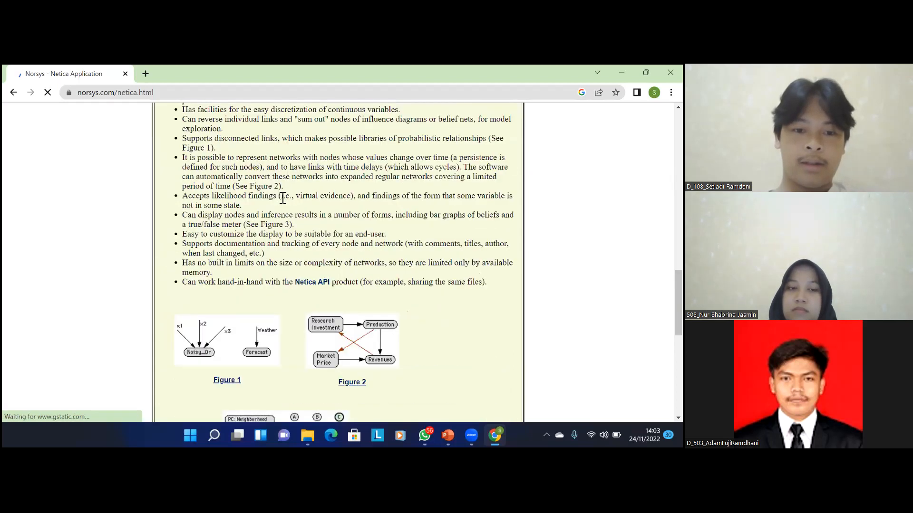
{"action": "scroll", "coordinate": [283, 201], "scroll_direction": "down", "scroll_amount": 10}
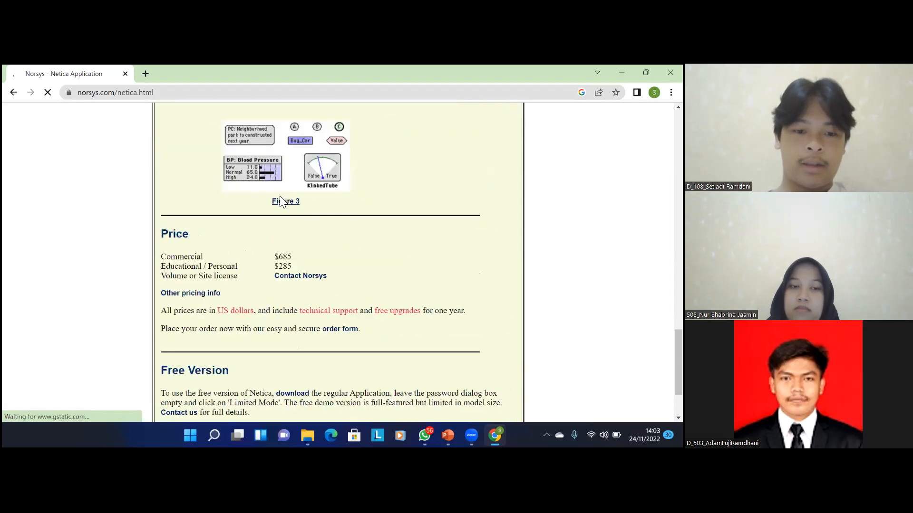
{"action": "scroll", "coordinate": [282, 202], "scroll_direction": "down", "scroll_amount": 3}
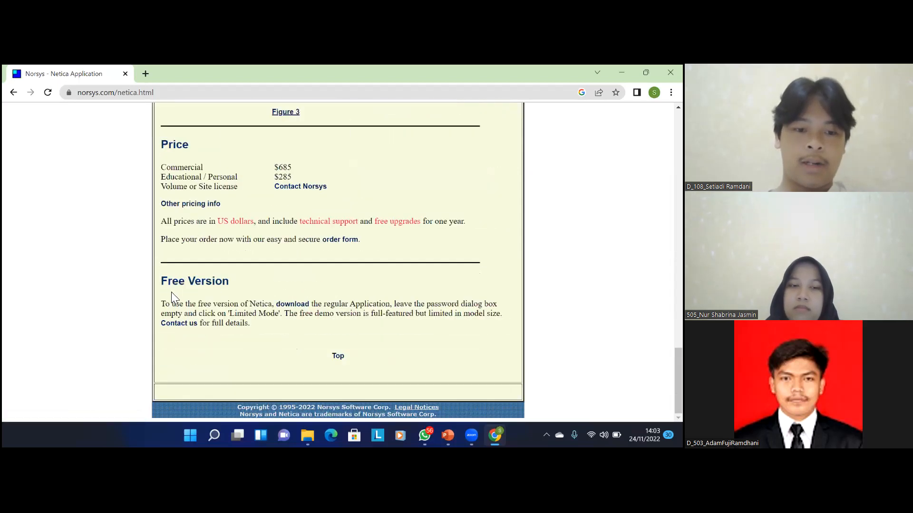
{"action": "left_click", "coordinate": [292, 304]}
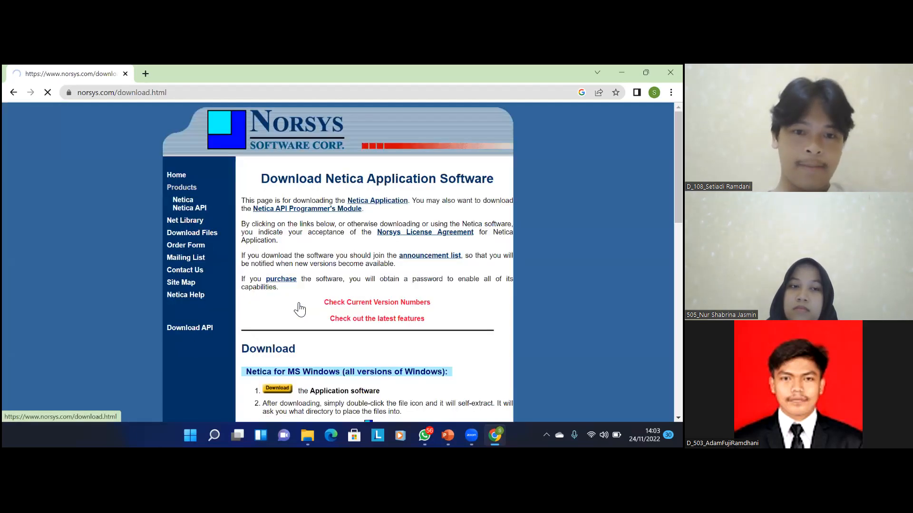
Step: Review the Netica download and installation instructions for MS Windows, Mac OSX and Linux
{"action": "scroll", "coordinate": [299, 309], "scroll_direction": "down", "scroll_amount": 4}
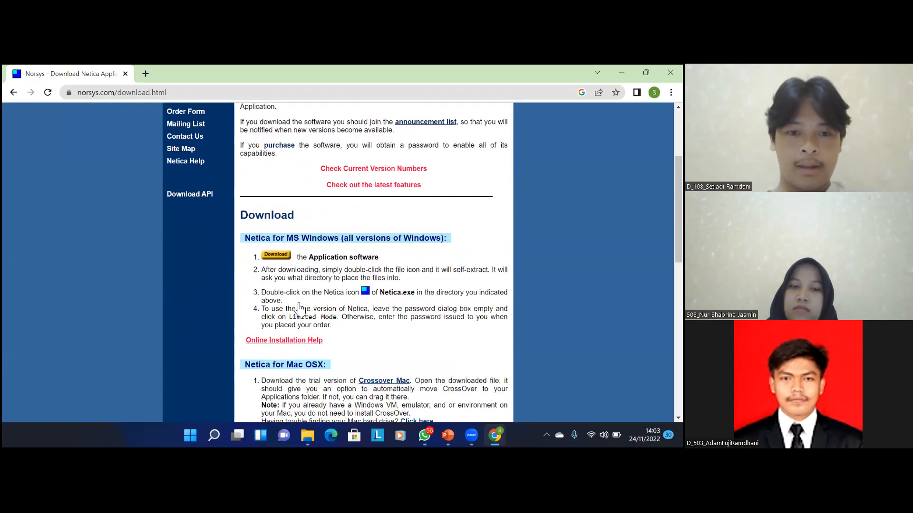
{"action": "scroll", "coordinate": [295, 190], "scroll_direction": "up", "scroll_amount": 2}
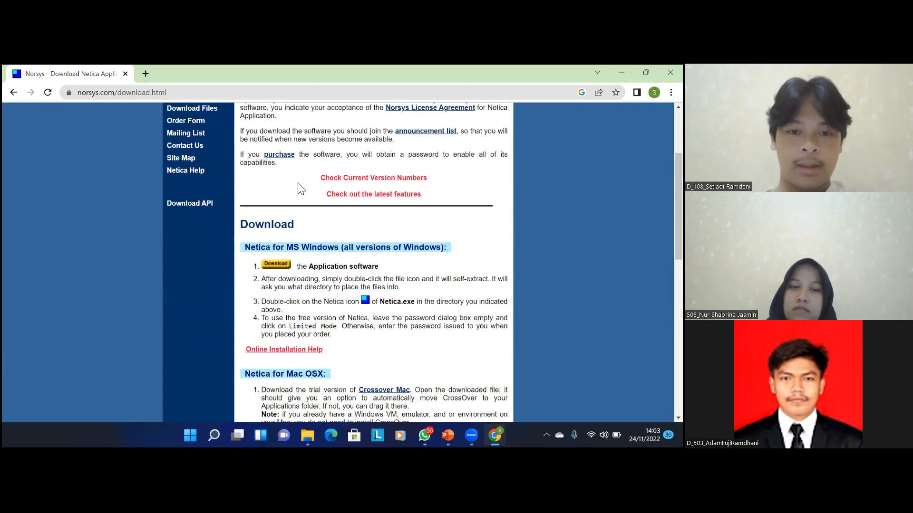
{"action": "scroll", "coordinate": [297, 189], "scroll_direction": "up", "scroll_amount": 1}
{"action": "scroll", "coordinate": [300, 188], "scroll_direction": "down", "scroll_amount": 1}
{"action": "scroll", "coordinate": [300, 188], "scroll_direction": "down", "scroll_amount": 2}
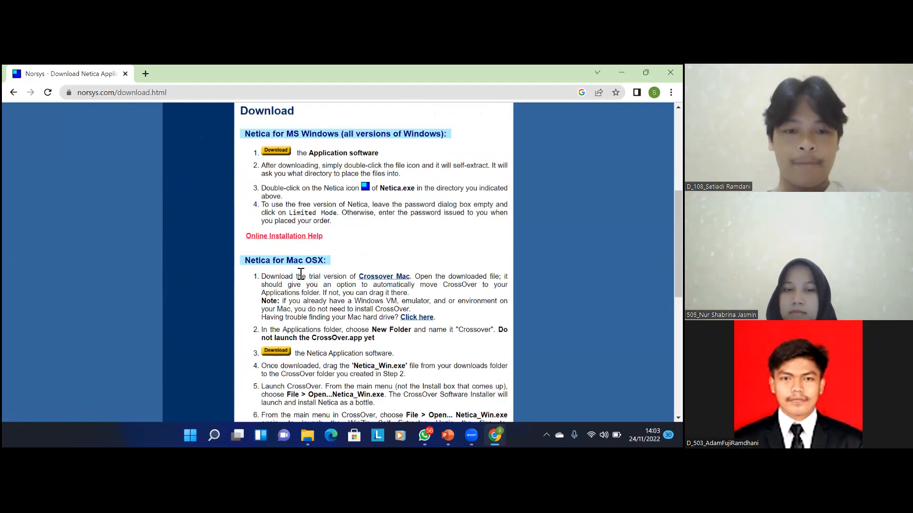
{"action": "scroll", "coordinate": [296, 276], "scroll_direction": "down", "scroll_amount": 5}
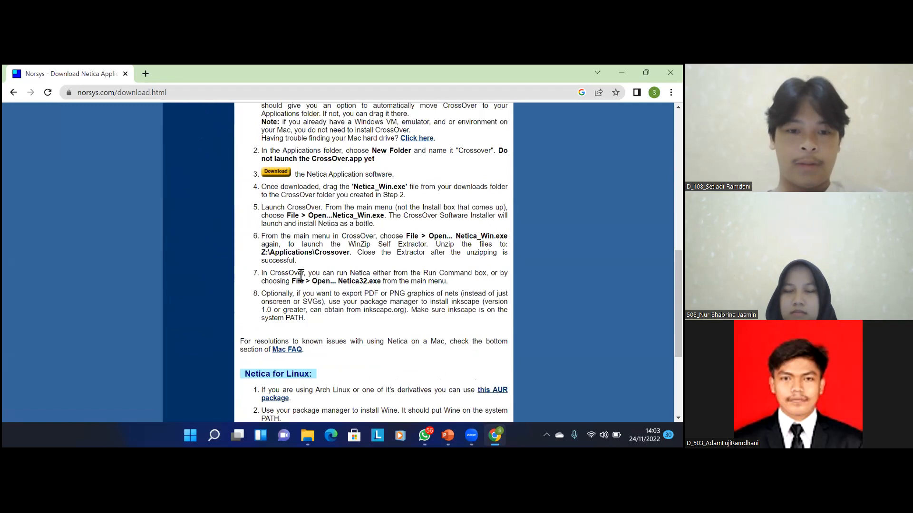
{"action": "scroll", "coordinate": [298, 276], "scroll_direction": "down", "scroll_amount": 5}
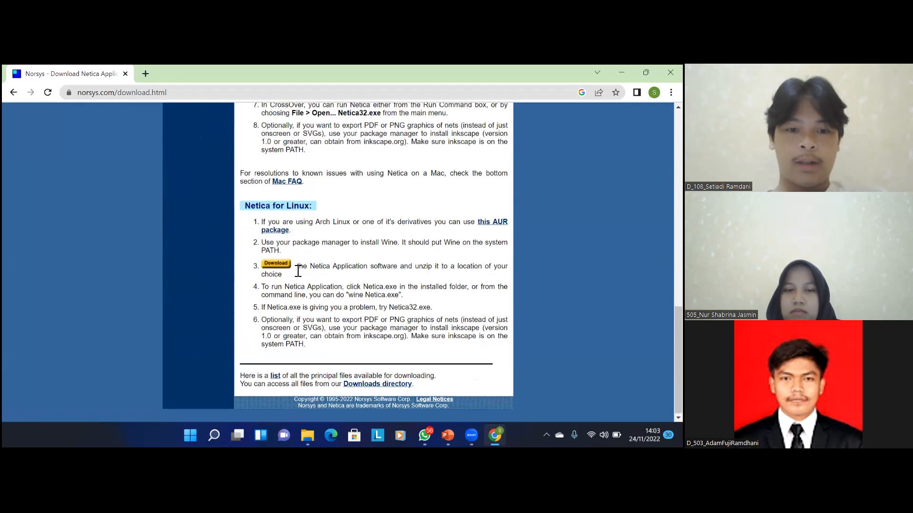
{"action": "scroll", "coordinate": [298, 271], "scroll_direction": "up", "scroll_amount": 4}
{"action": "scroll", "coordinate": [297, 271], "scroll_direction": "up", "scroll_amount": 9}
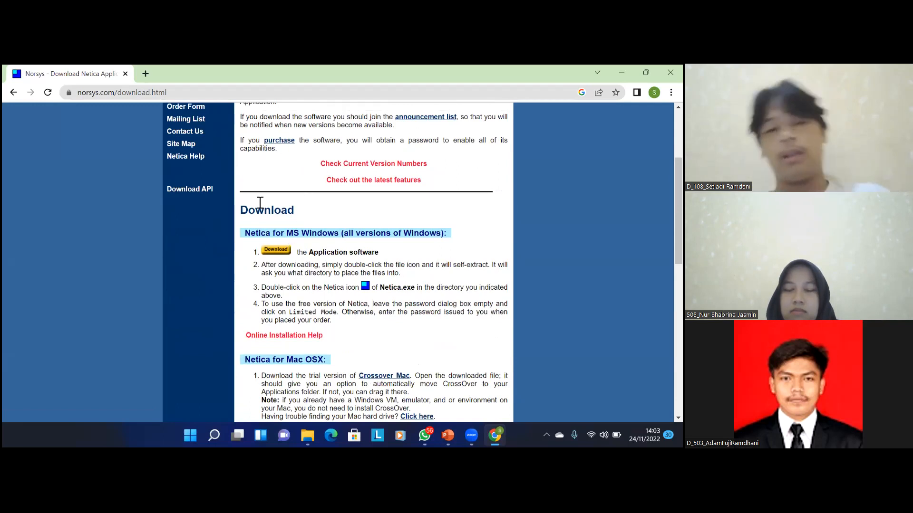
Step: Minimize the browser, switch to File Explorer and open the Netica 609 folder inside Netica on the Windows-SSD (C:) drive
{"action": "left_click", "coordinate": [622, 72]}
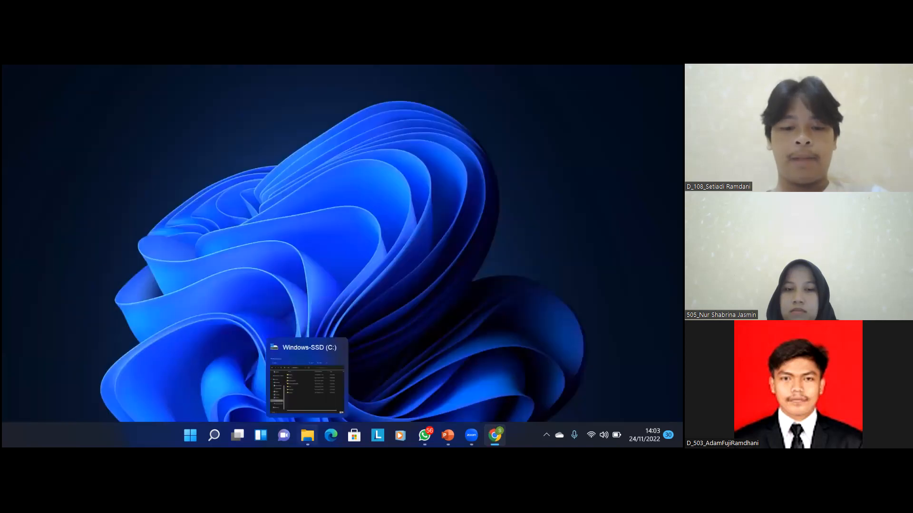
{"action": "left_click", "coordinate": [308, 436]}
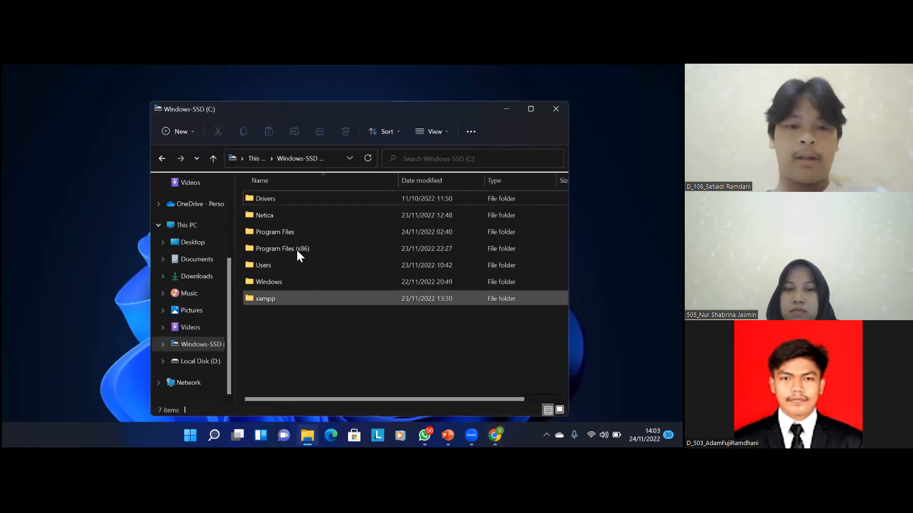
{"action": "left_click", "coordinate": [211, 279]}
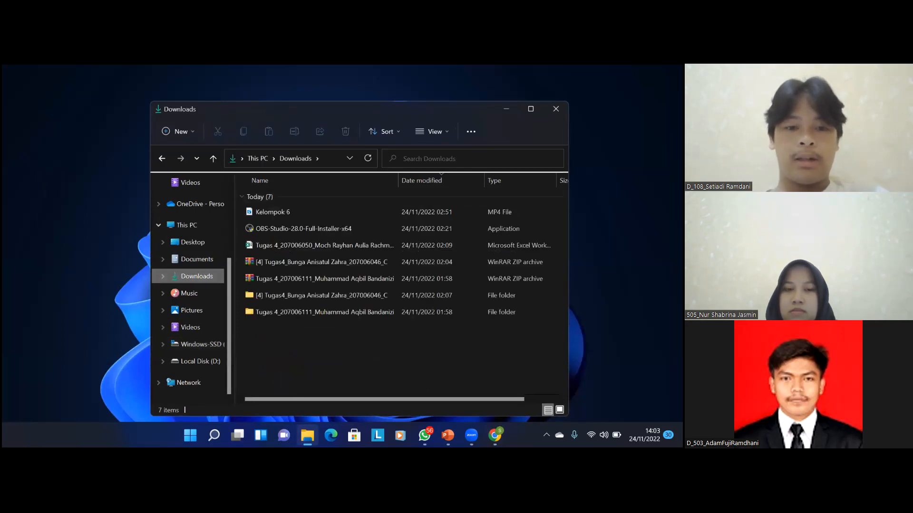
{"action": "left_click", "coordinate": [212, 346]}
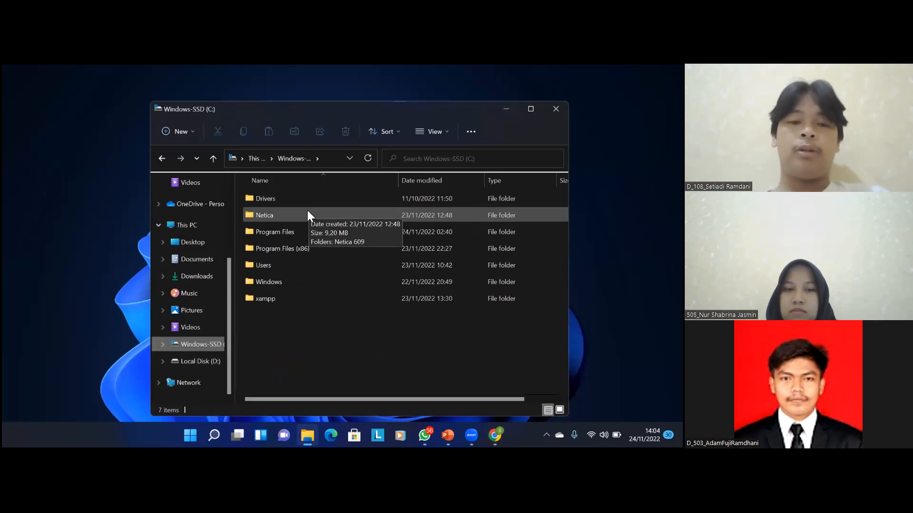
{"action": "left_click", "coordinate": [307, 211]}
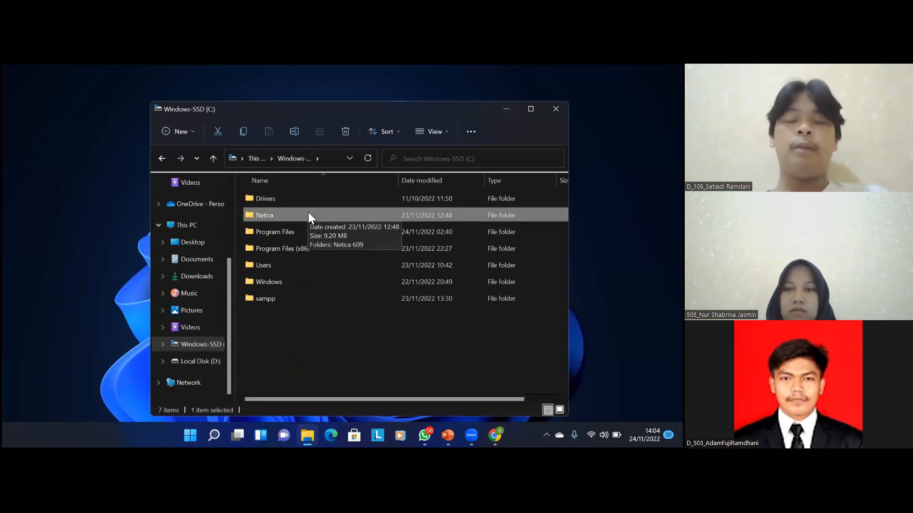
{"action": "double_click", "coordinate": [308, 213]}
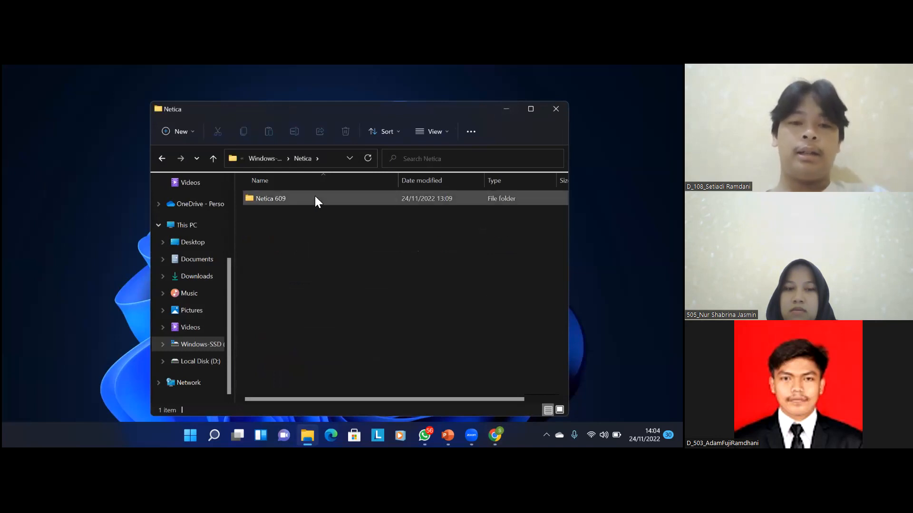
{"action": "double_click", "coordinate": [282, 199]}
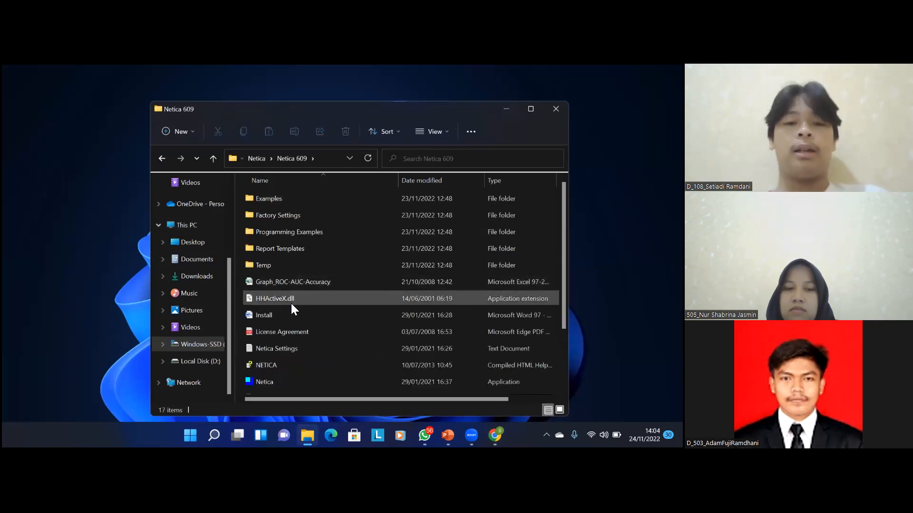
Step: Launch the Netica application from the Netica 609 folder and start it in Limited Mode without a password
{"action": "scroll", "coordinate": [290, 302], "scroll_direction": "down", "scroll_amount": 2}
{"action": "scroll", "coordinate": [291, 303], "scroll_direction": "up", "scroll_amount": 2}
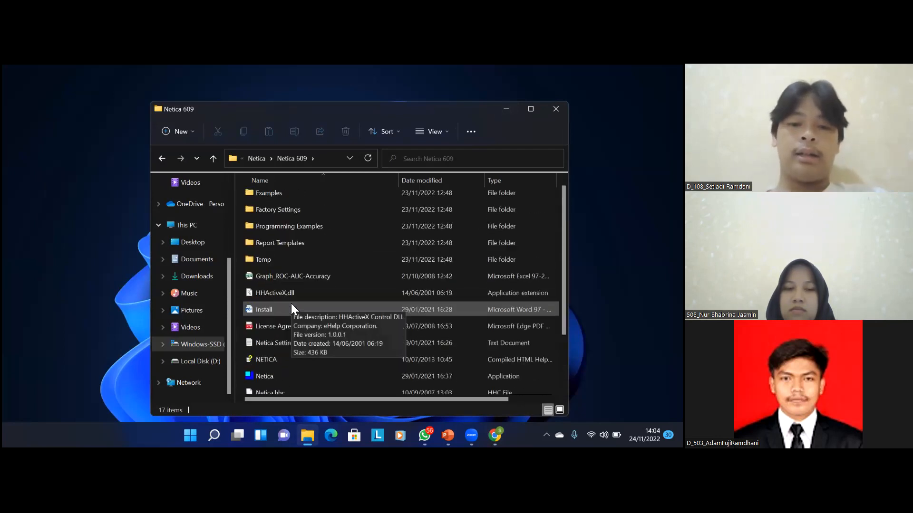
{"action": "scroll", "coordinate": [291, 303], "scroll_direction": "down", "scroll_amount": 1}
{"action": "scroll", "coordinate": [291, 307], "scroll_direction": "down", "scroll_amount": 1}
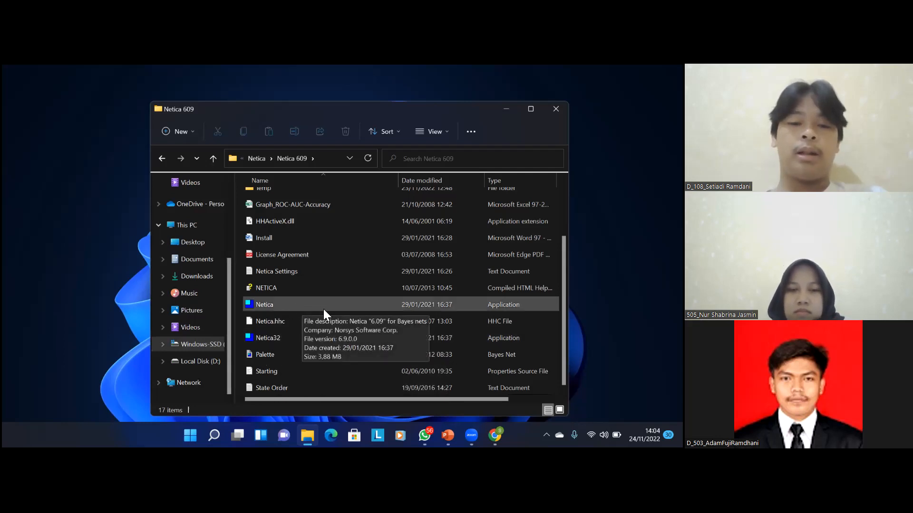
{"action": "double_click", "coordinate": [296, 308]}
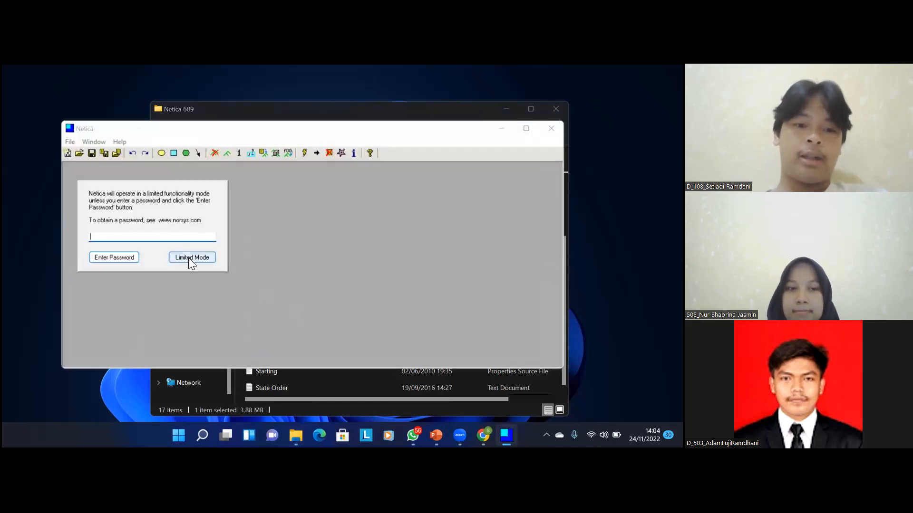
{"action": "left_click", "coordinate": [188, 257]}
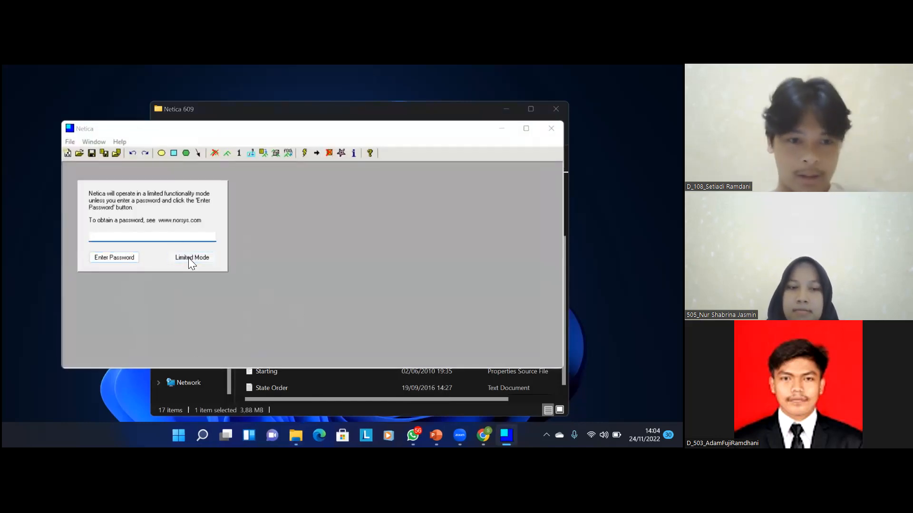
Step: Create a new blank network and maximize both the application window and the network window
{"action": "left_click", "coordinate": [70, 142]}
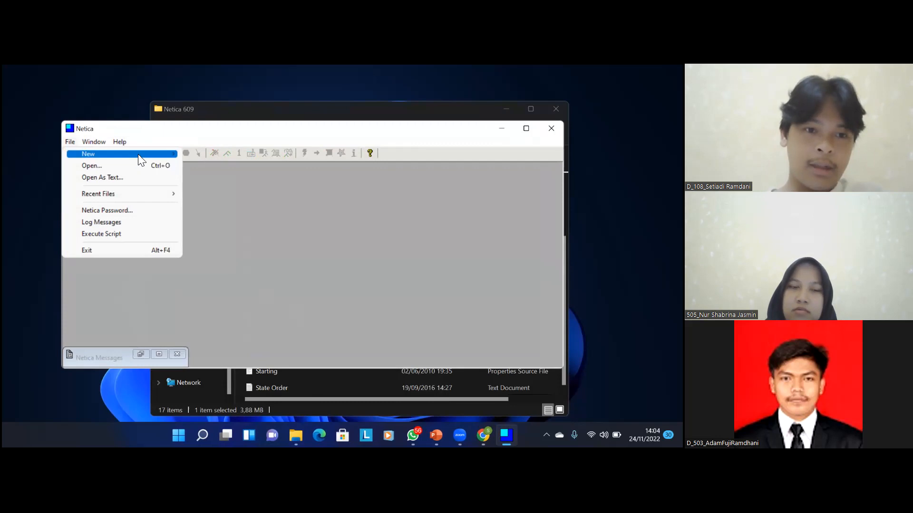
{"action": "mouse_move", "coordinate": [138, 154]}
{"action": "left_click", "coordinate": [196, 156]}
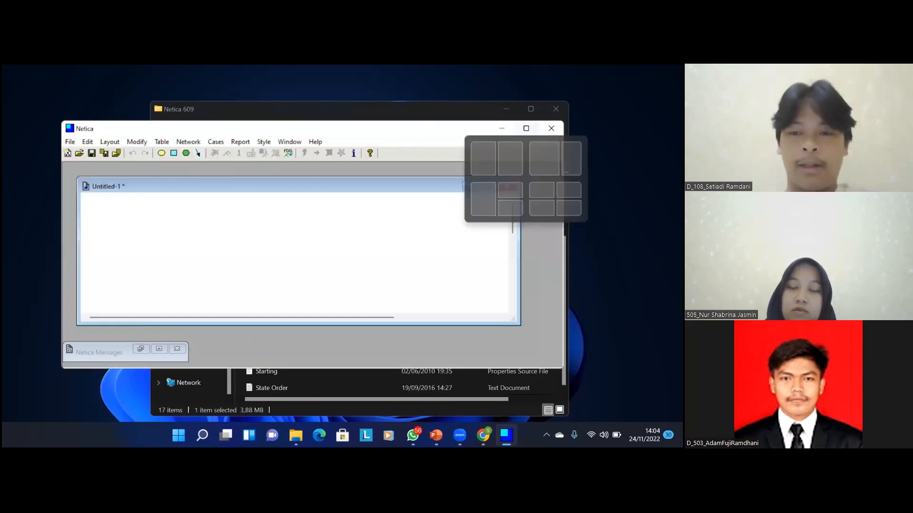
{"action": "left_click", "coordinate": [525, 128]}
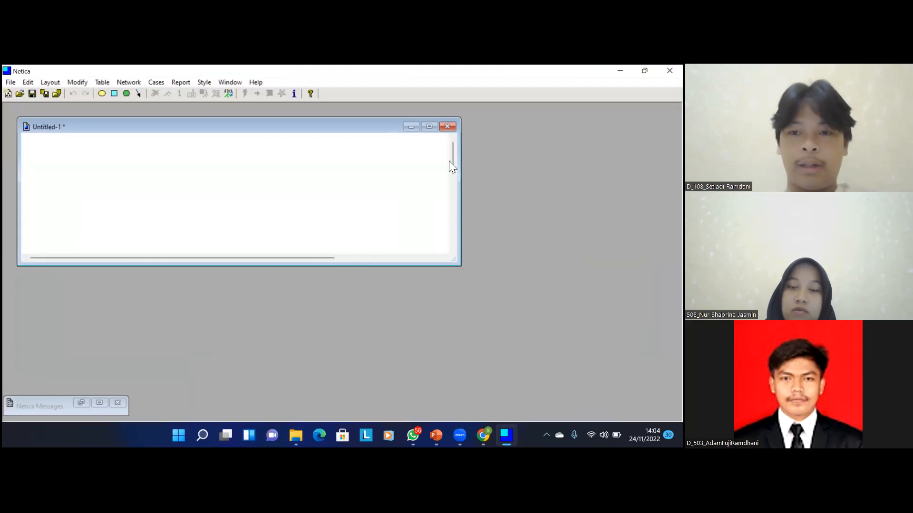
{"action": "left_click", "coordinate": [429, 127]}
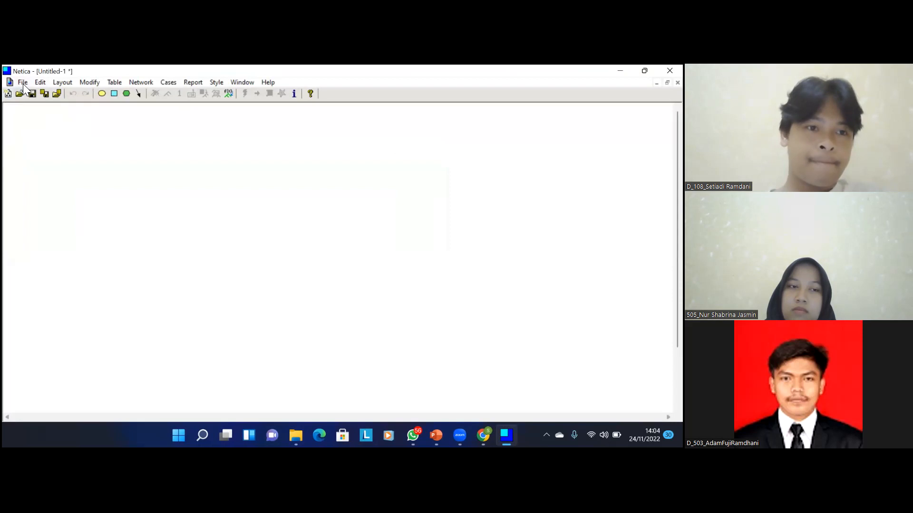
{"action": "left_click", "coordinate": [114, 82]}
{"action": "left_click", "coordinate": [116, 82]}
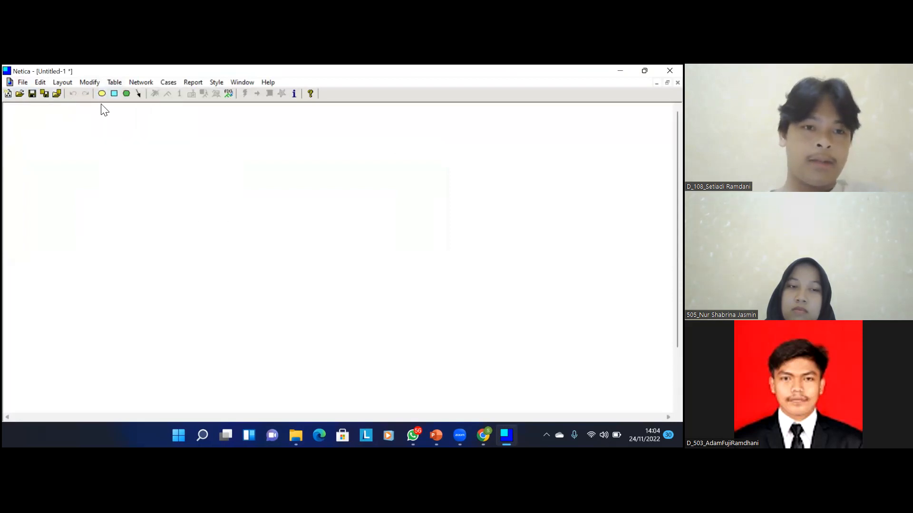
Step: Place three nature nodes on the canvas: A and B side by side, and C below, midway between them
{"action": "left_click", "coordinate": [102, 94]}
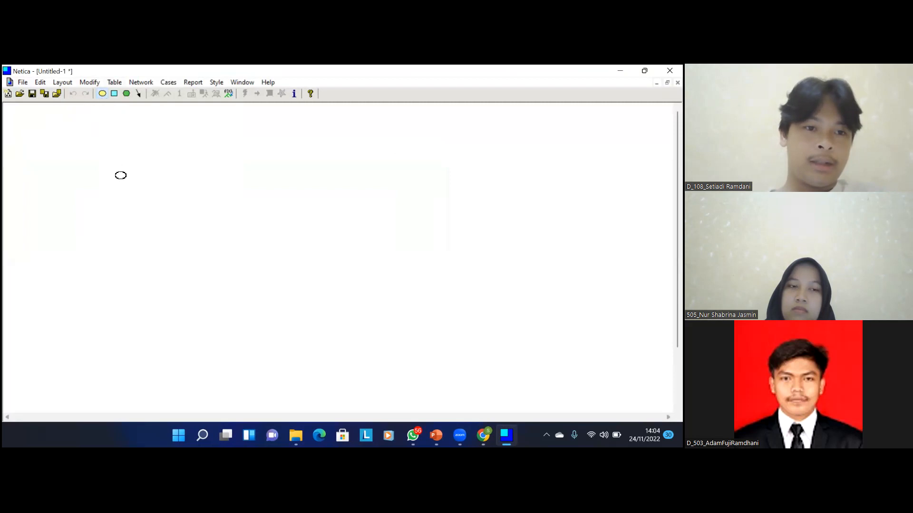
{"action": "left_click", "coordinate": [110, 182]}
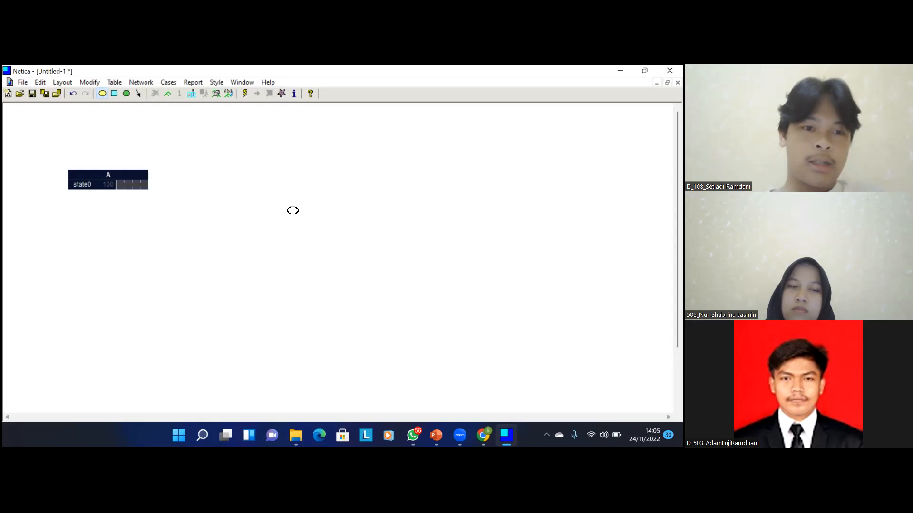
{"action": "left_click", "coordinate": [306, 177]}
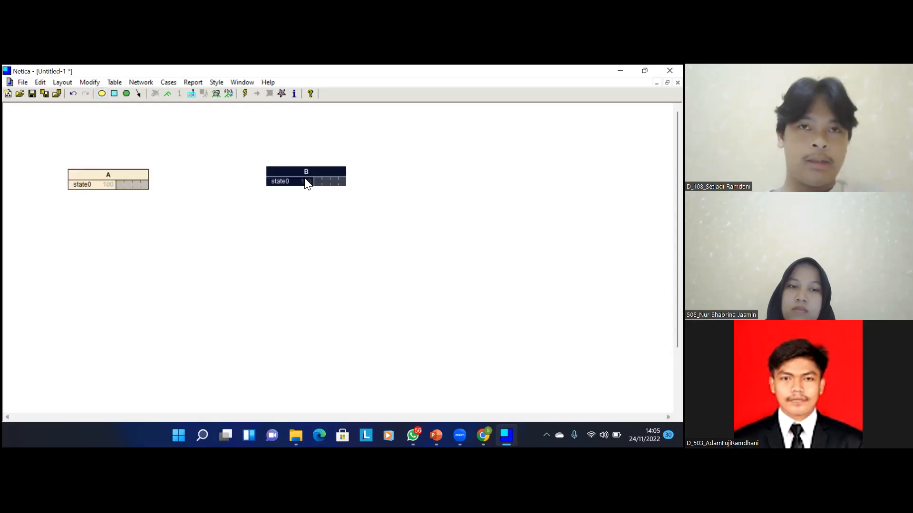
{"action": "left_click_drag", "start_coordinate": [303, 171], "coordinate": [301, 177]}
{"action": "left_click", "coordinate": [102, 93]}
{"action": "left_click", "coordinate": [196, 261]}
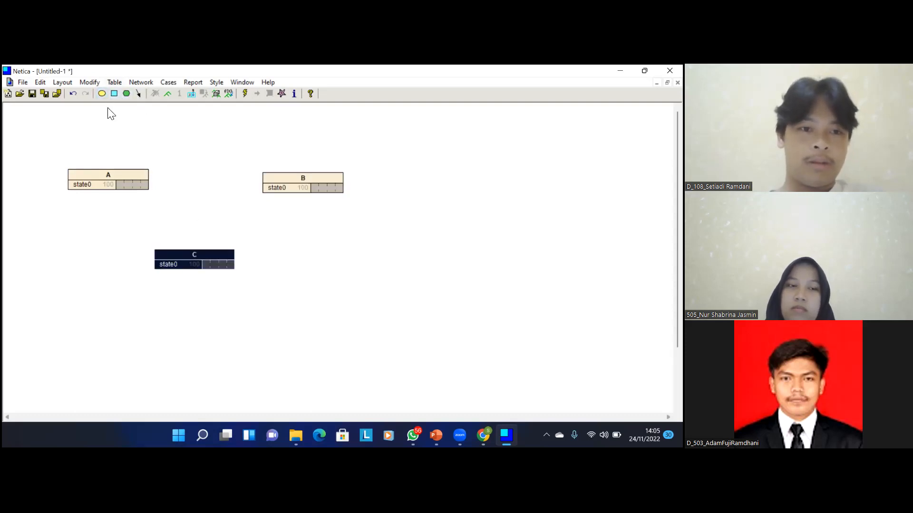
Step: Open the properties of node A and enter Ayah as its name
{"action": "left_click", "coordinate": [107, 180]}
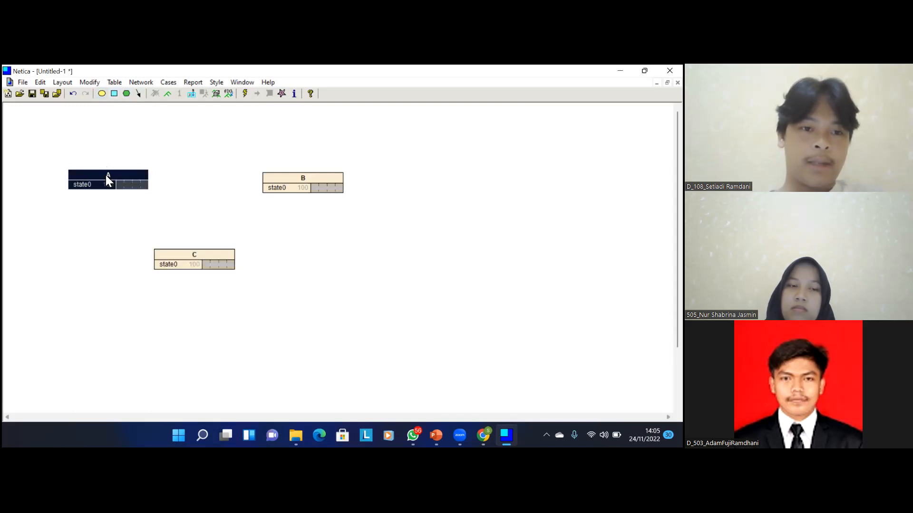
{"action": "right_click", "coordinate": [106, 174]}
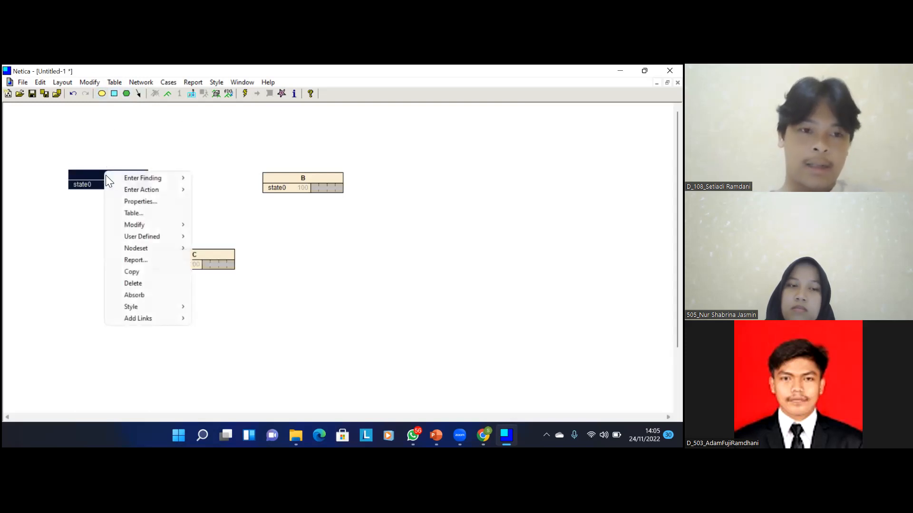
{"action": "left_click", "coordinate": [142, 202]}
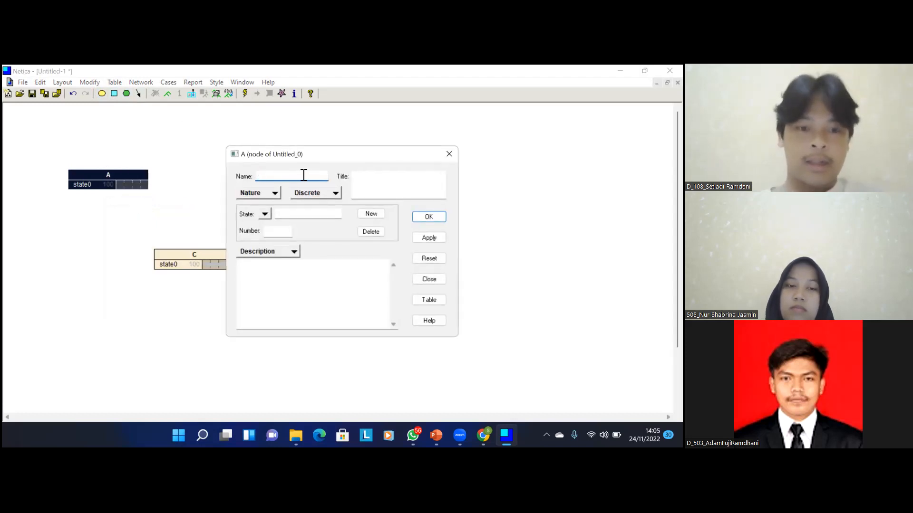
{"action": "key", "text": "Caps_Lock"}
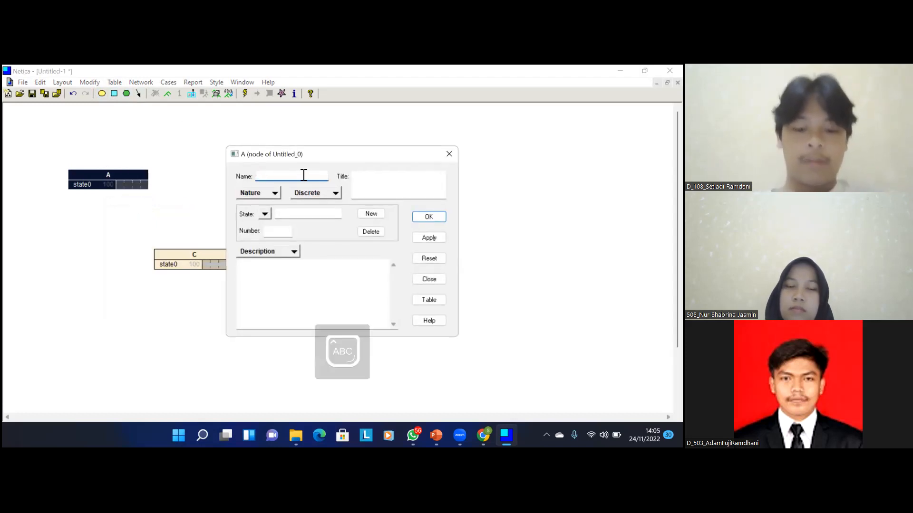
{"action": "type", "text": "A"}
{"action": "key", "text": "Caps_Lock"}
{"action": "type", "text": "yah"}
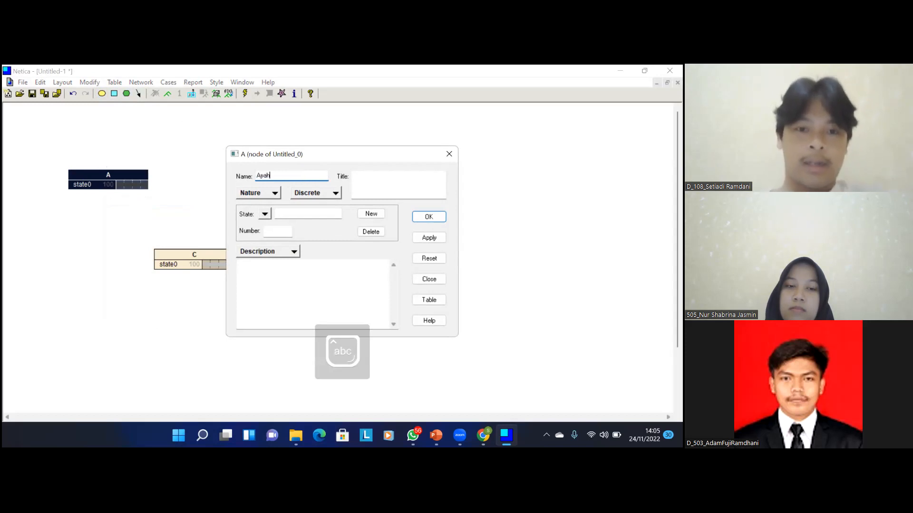
Step: Define the states Normal and Penderita for the Ayah node and apply its properties
{"action": "left_click", "coordinate": [303, 213]}
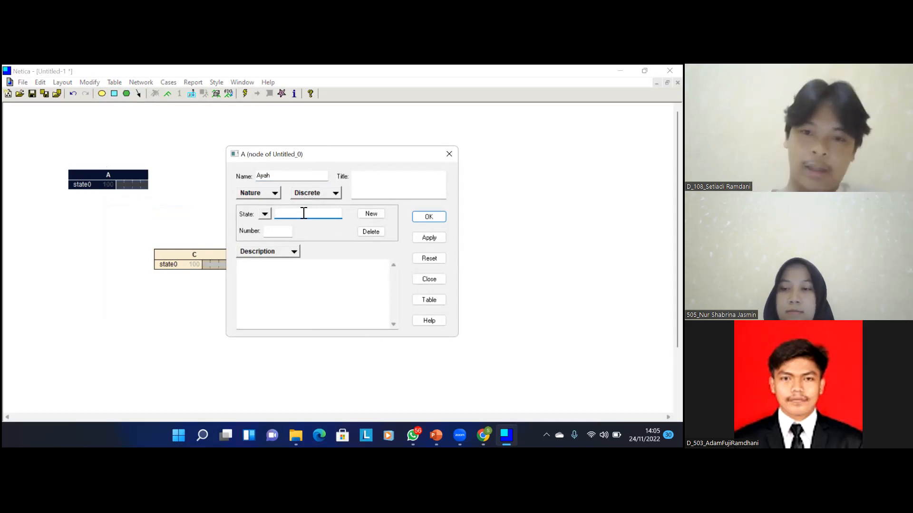
{"action": "key", "text": "Caps_Lock"}
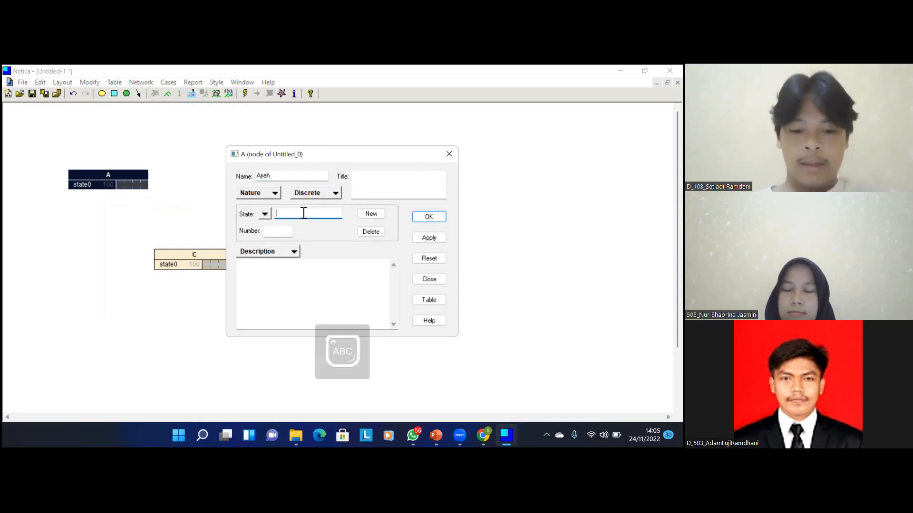
{"action": "type", "text": "N"}
{"action": "key", "text": "Caps_Lock"}
{"action": "type", "text": "ormal"}
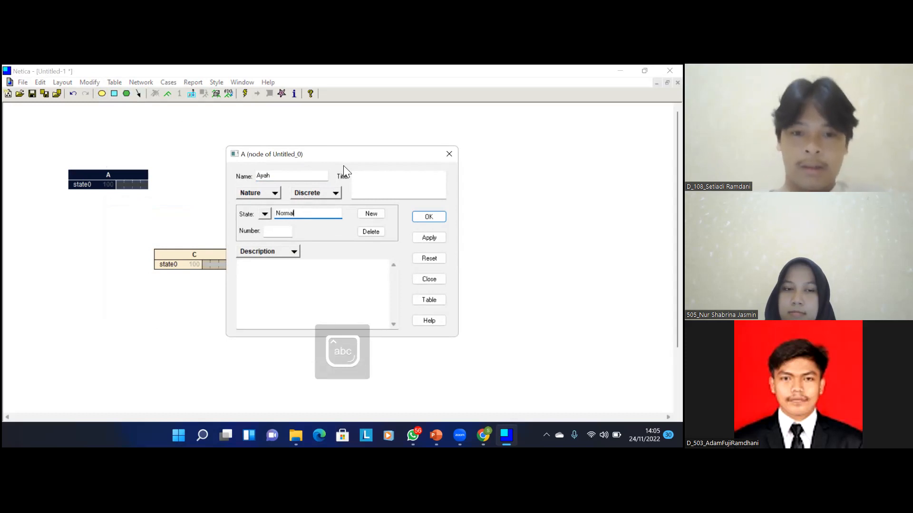
{"action": "left_click", "coordinate": [376, 216]}
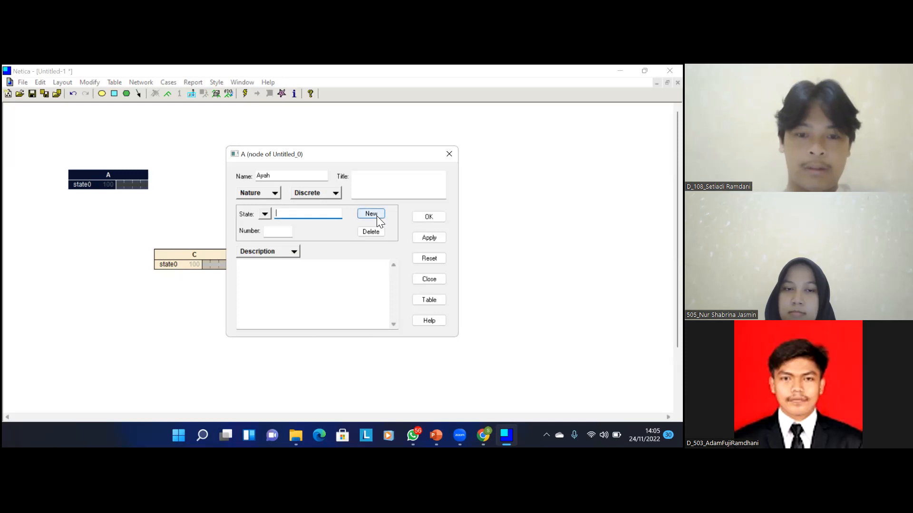
{"action": "key", "text": "Caps_Lock"}
{"action": "type", "text": "P"}
{"action": "key", "text": "Caps_Lock"}
{"action": "type", "text": "enderita"}
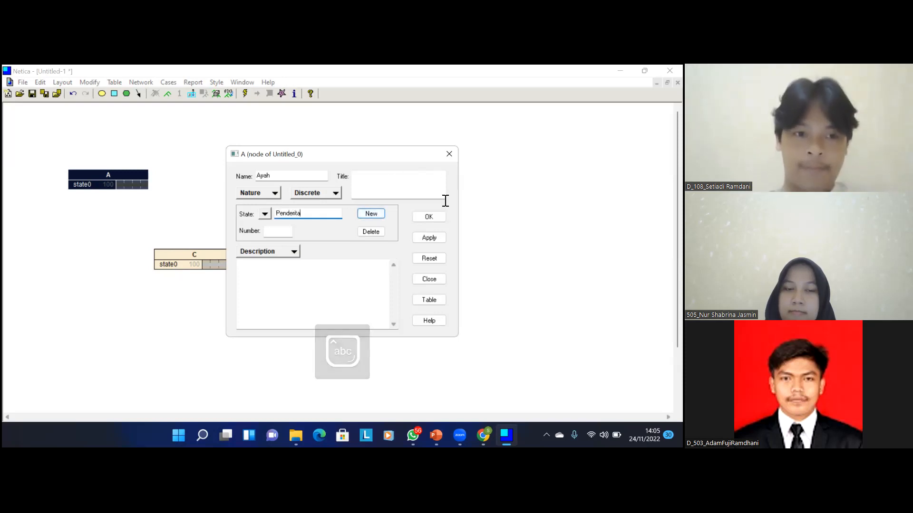
{"action": "left_click", "coordinate": [415, 214]}
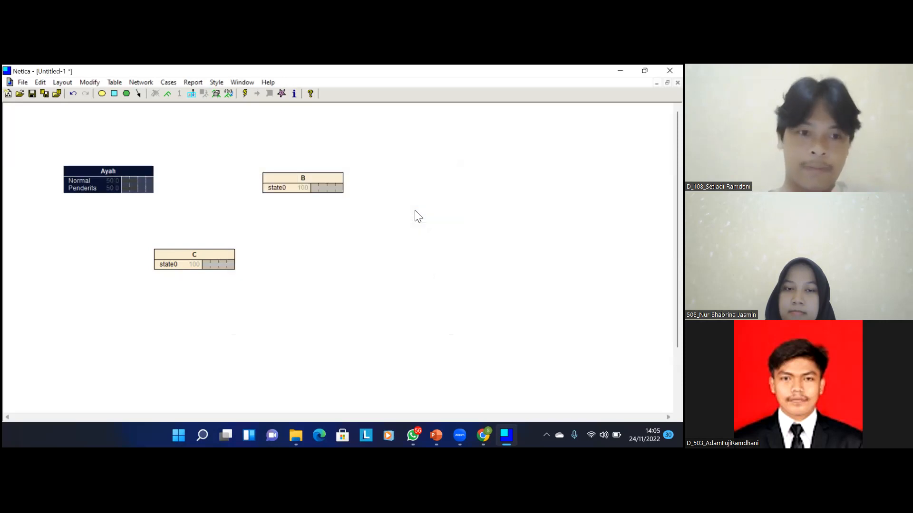
Step: Open the properties of node B, name it Ibu and enter Normal as its first state
{"action": "left_click", "coordinate": [307, 176]}
{"action": "right_click", "coordinate": [308, 175]}
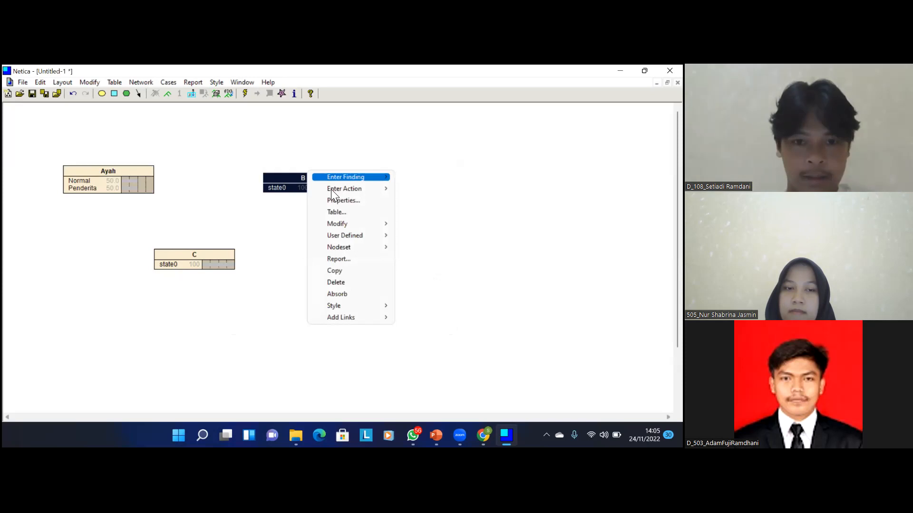
{"action": "left_click", "coordinate": [341, 201]}
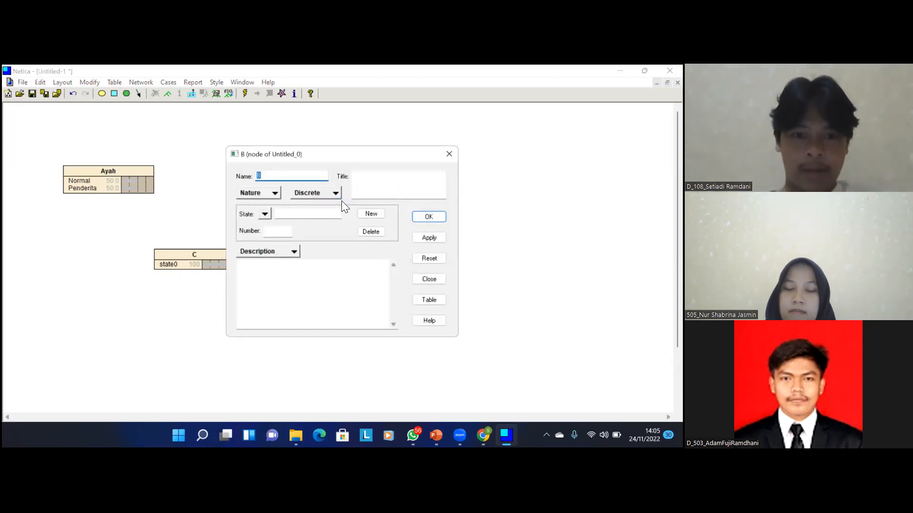
{"action": "type", "text": "Ibu"}
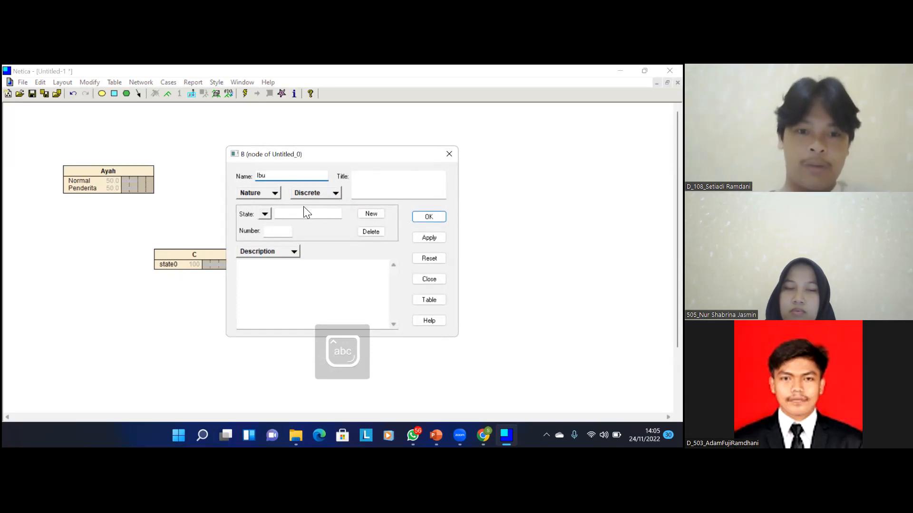
{"action": "left_click", "coordinate": [304, 220]}
{"action": "key", "text": "Caps_Lock"}
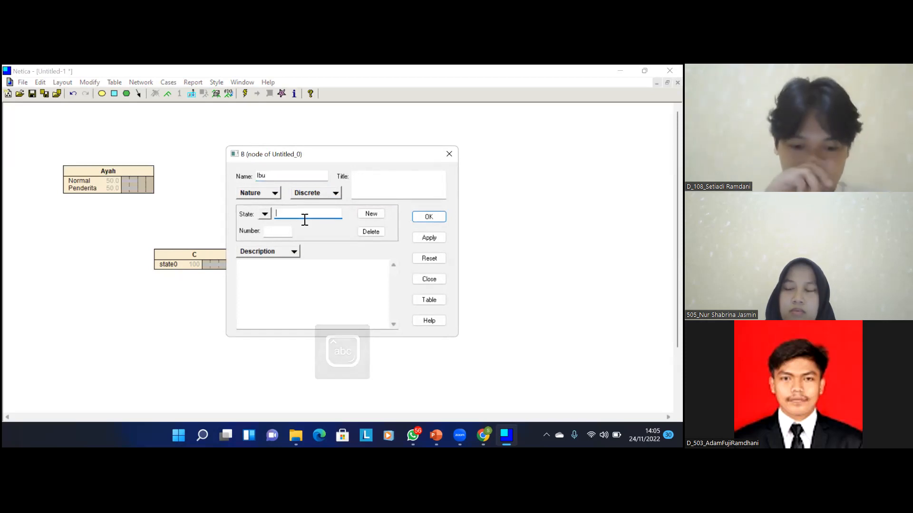
{"action": "type", "text": "N"}
{"action": "key", "text": "Caps_Lock"}
{"action": "type", "text": "ormal"}
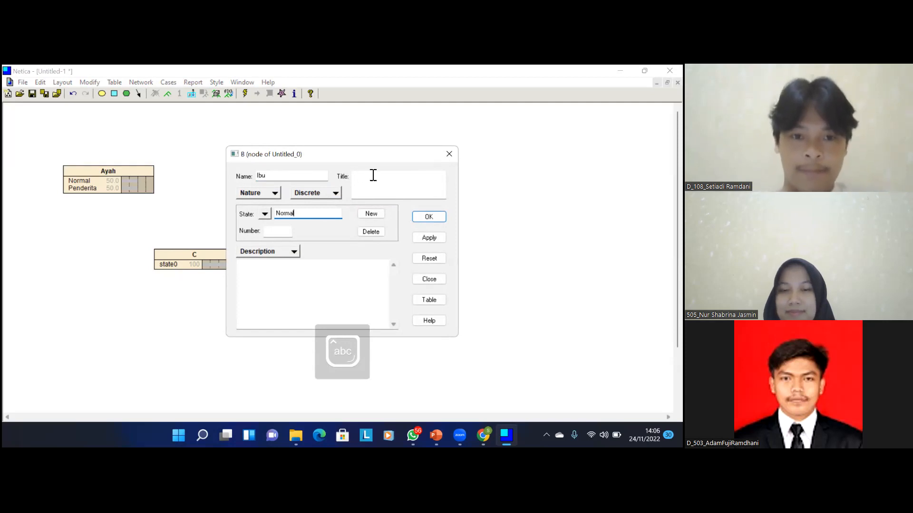
Step: Add the states Carier and Penderita to the Ibu node and apply its properties
{"action": "left_click", "coordinate": [377, 212]}
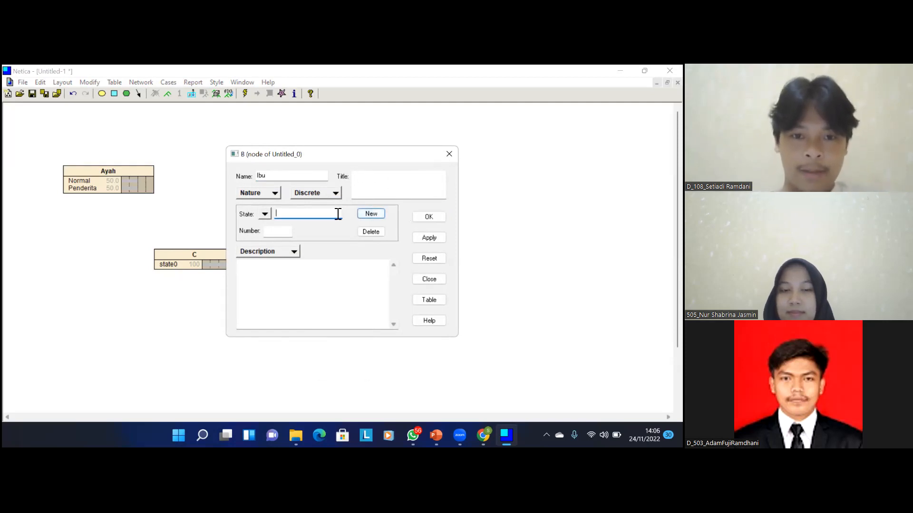
{"action": "key", "text": "Caps_Lock"}
{"action": "type", "text": "P"}
{"action": "key", "text": "Caps_Lock"}
{"action": "type", "text": "ender"}
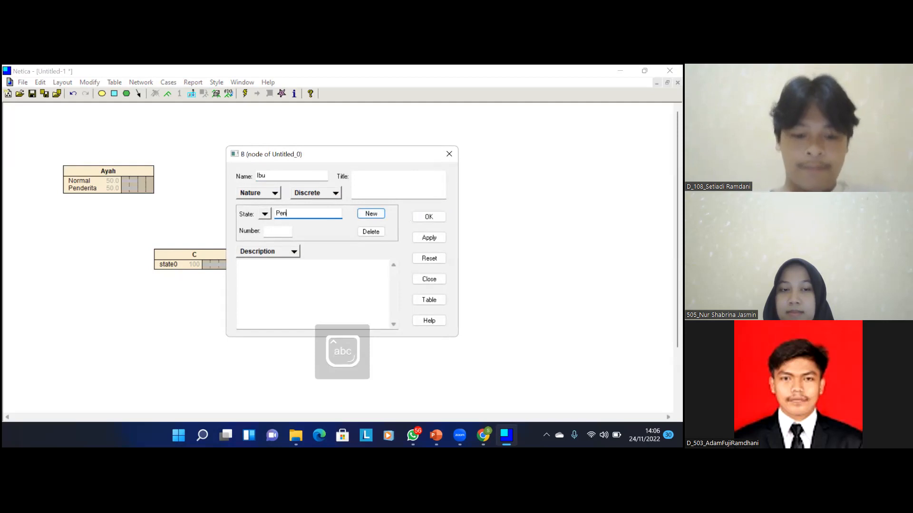
{"action": "key", "text": "BackSpace"}
{"action": "key", "text": "BackSpace"}
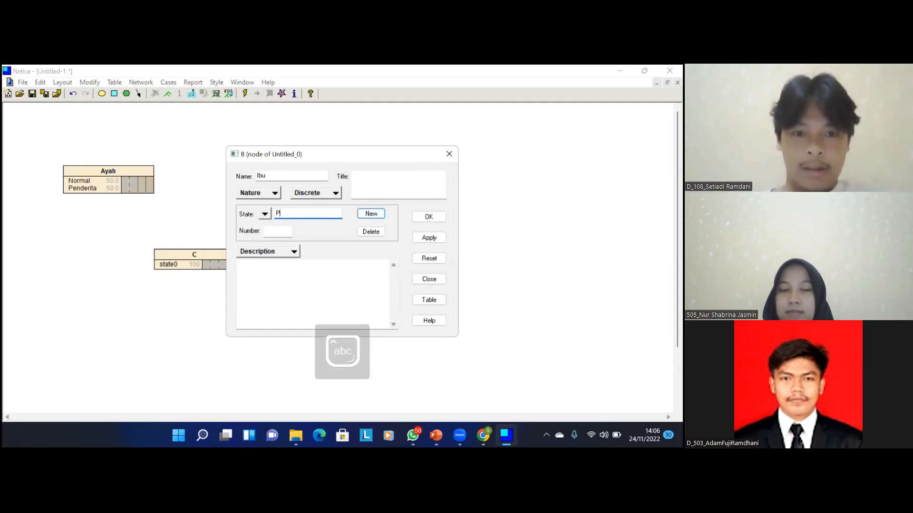
{"action": "type", "text": "Carier"}
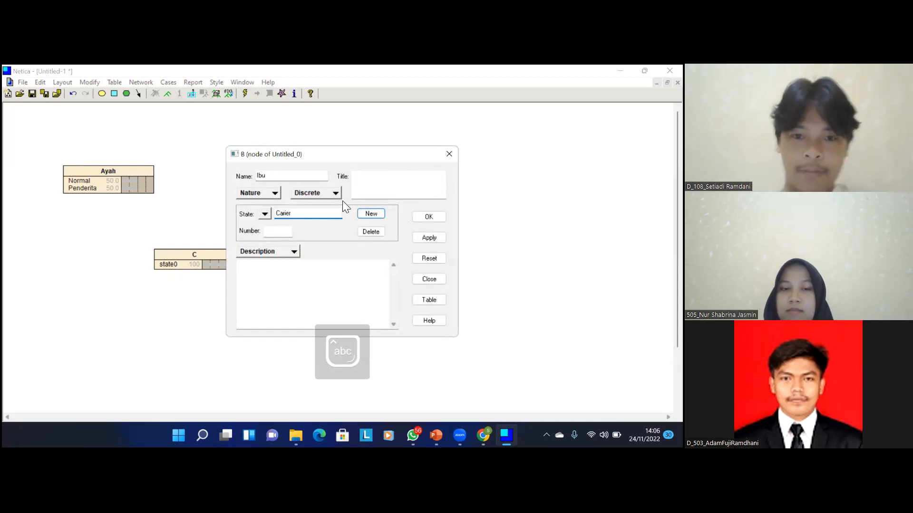
{"action": "left_click", "coordinate": [372, 215]}
{"action": "key", "text": "Caps_Lock"}
{"action": "type", "text": "P"}
{"action": "key", "text": "Caps_Lock"}
{"action": "type", "text": "enderita"}
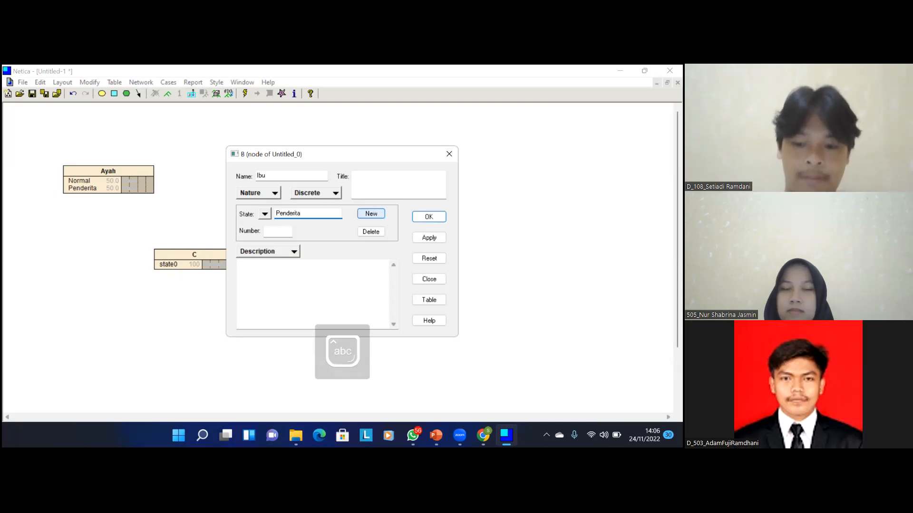
{"action": "key", "text": "Return"}
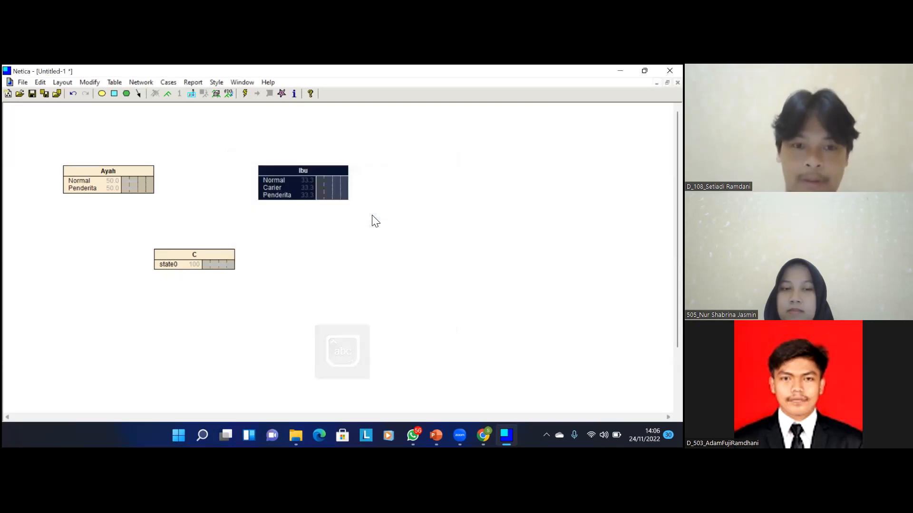
Step: Switch to the DOGER-Netica presentation in PowerPoint and review the case-study network diagram and the Ayah and Ibu probability tables
{"action": "mouse_move", "coordinate": [436, 435]}
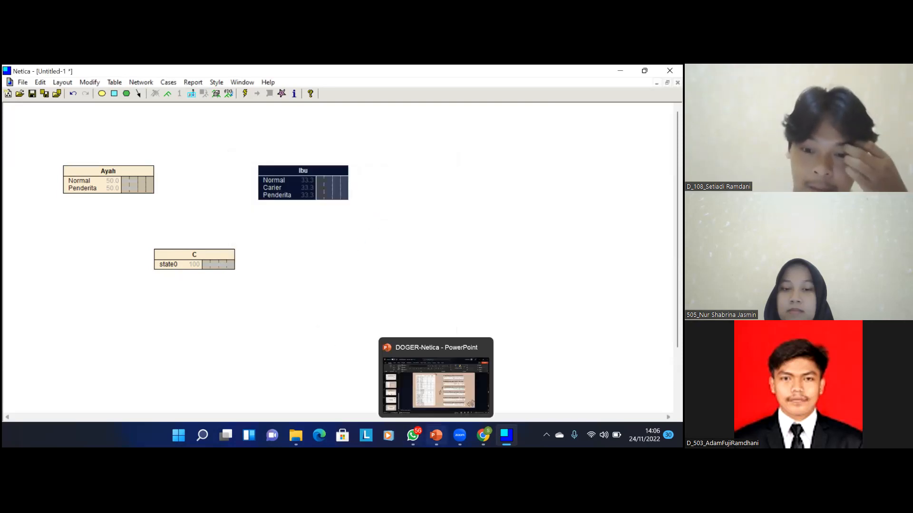
{"action": "left_click", "coordinate": [447, 372]}
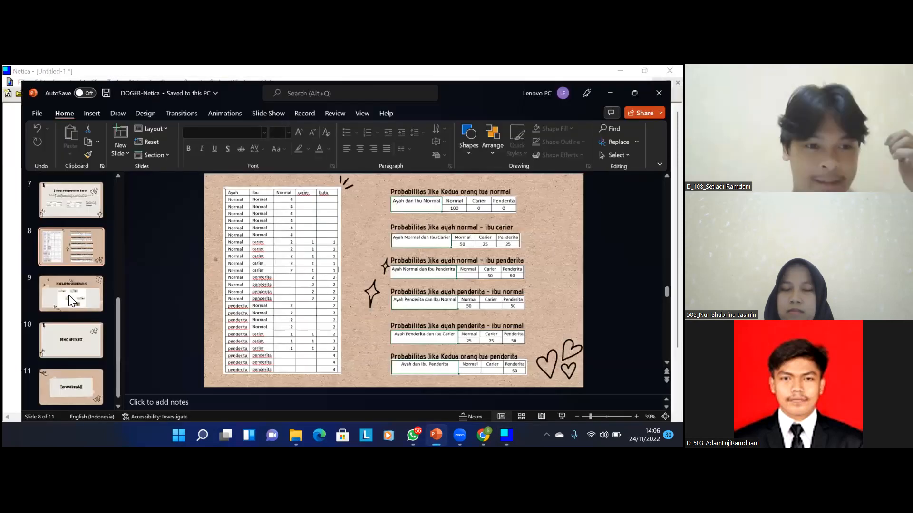
{"action": "left_click", "coordinate": [75, 292]}
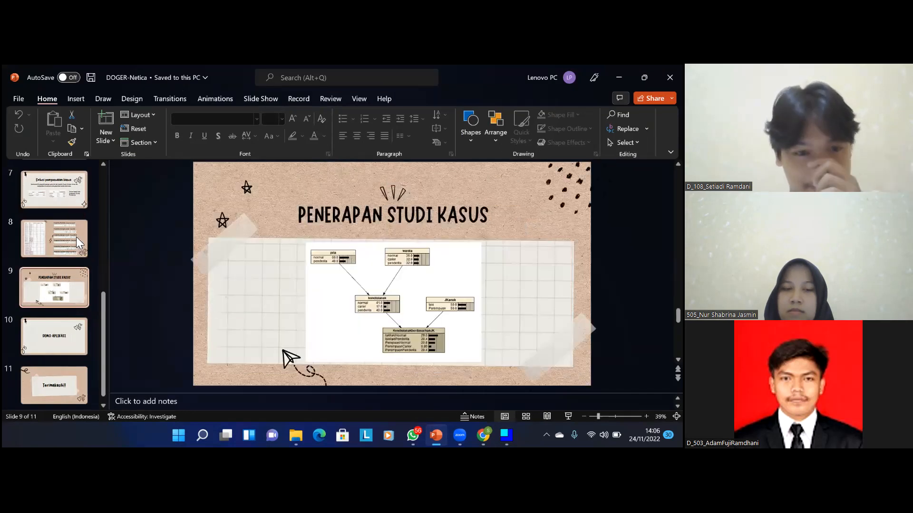
{"action": "scroll", "coordinate": [176, 230], "scroll_direction": "up", "scroll_amount": 2}
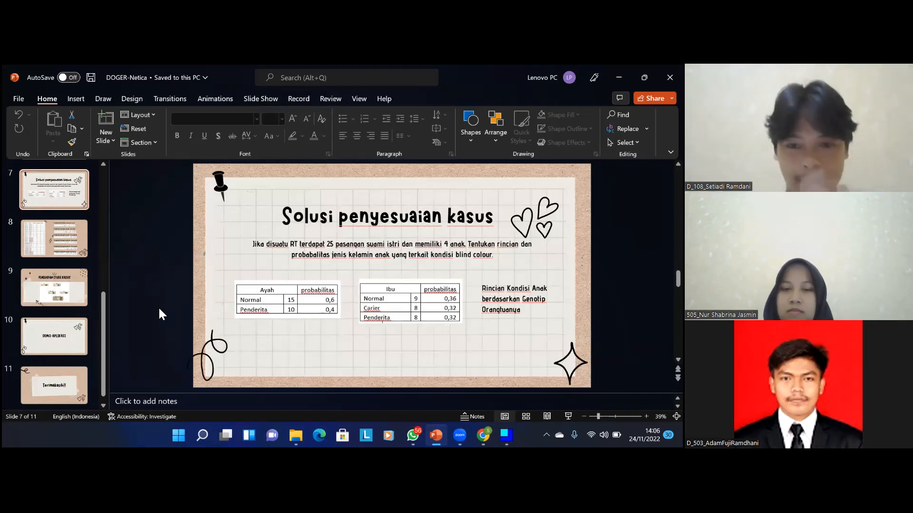
Step: Review slides 8 and 9 with the Penerapan Studi Kasus network diagram, and return to the network in Netica
{"action": "left_click", "coordinate": [45, 232]}
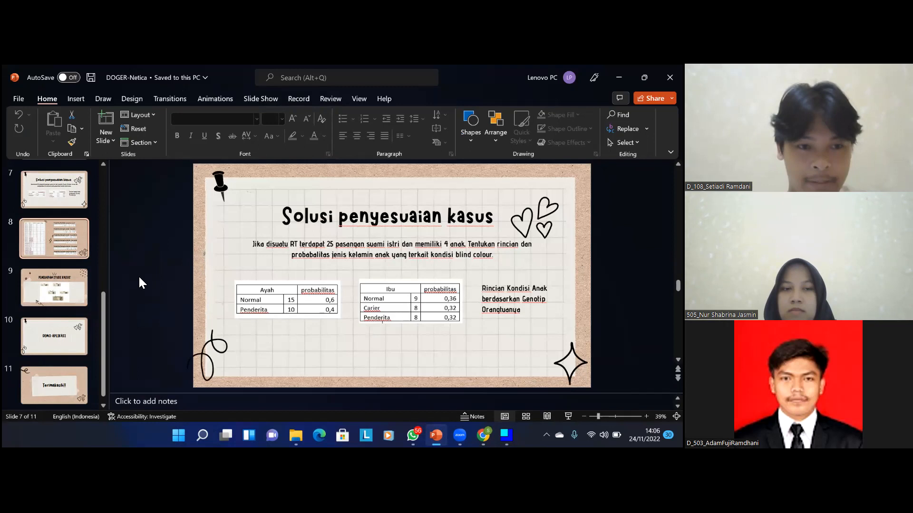
{"action": "left_click", "coordinate": [74, 292]}
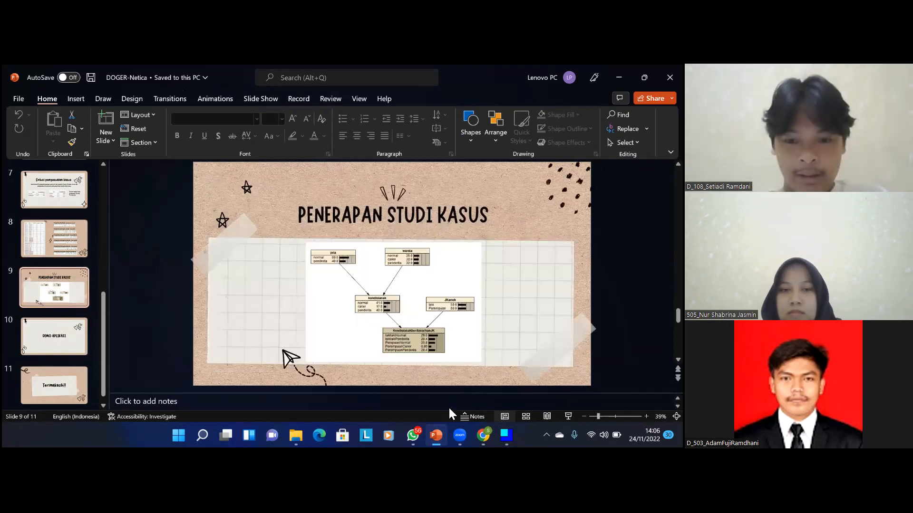
{"action": "mouse_move", "coordinate": [483, 435]}
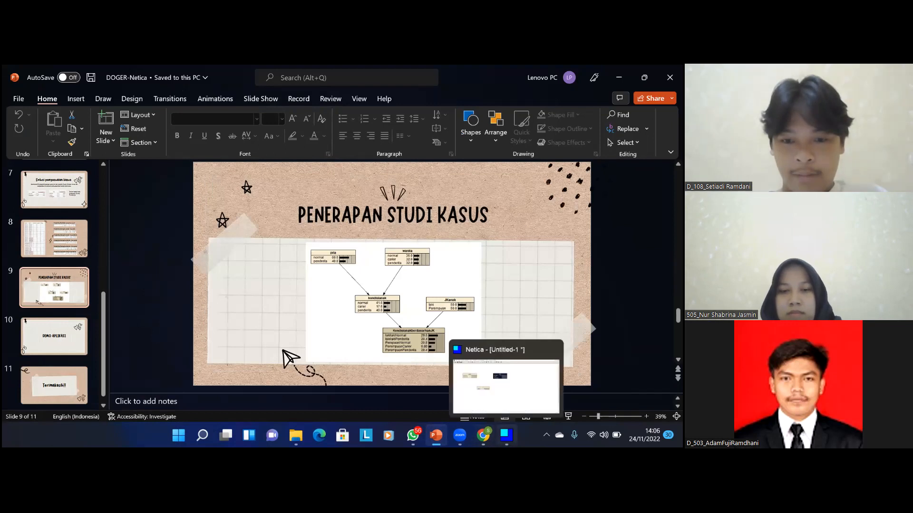
{"action": "left_click", "coordinate": [507, 435]}
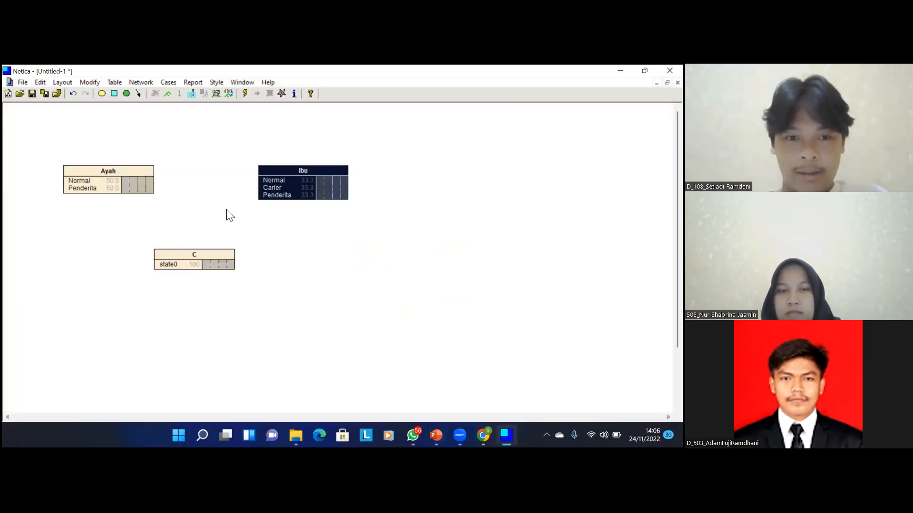
Step: Set the Ayah node's probability table to Normal 60 and Penderita 40 and accept it
{"action": "left_click", "coordinate": [122, 170]}
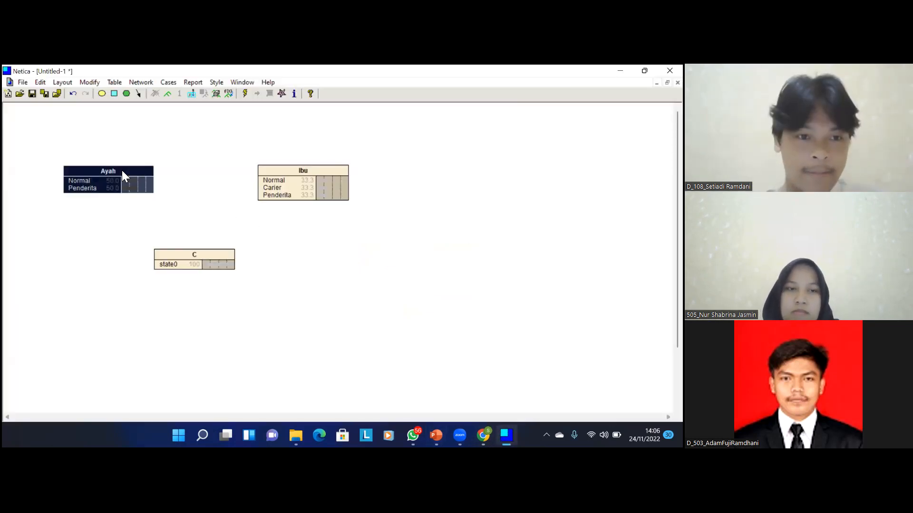
{"action": "right_click", "coordinate": [123, 176]}
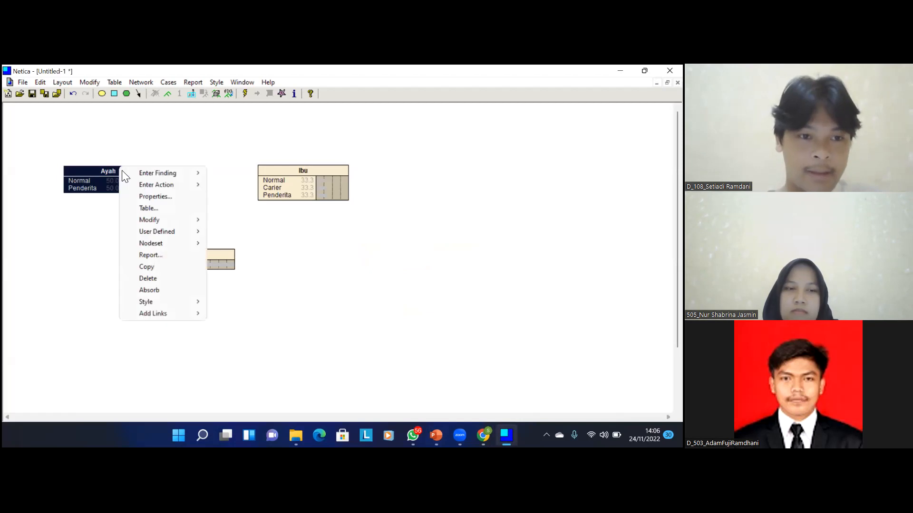
{"action": "left_click", "coordinate": [154, 207]}
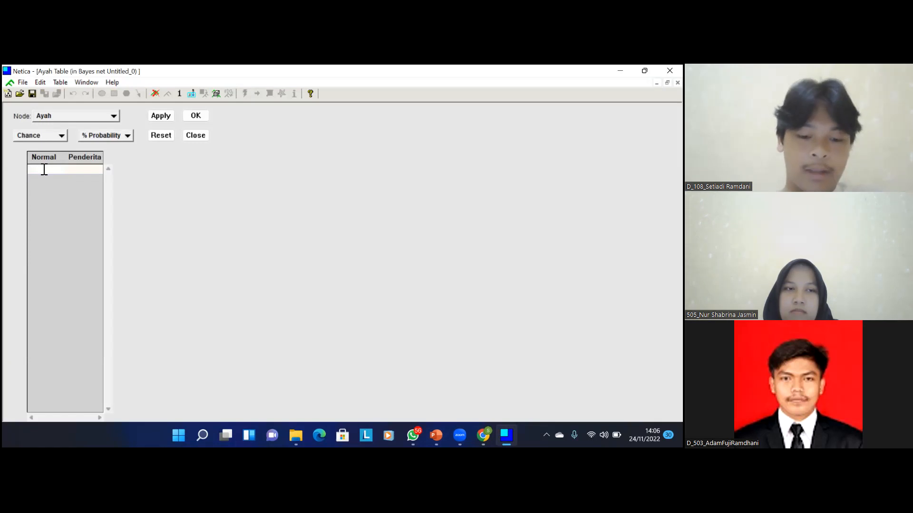
{"action": "type", "text": "60"}
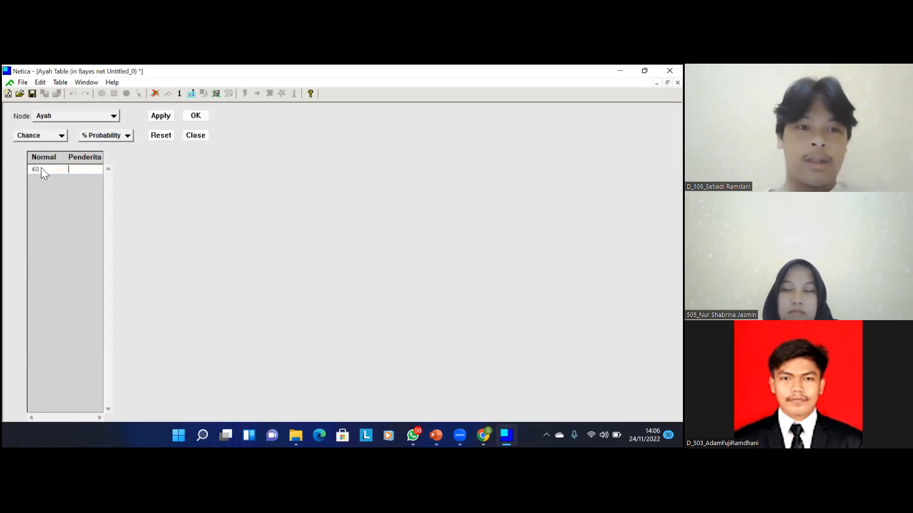
{"action": "key", "text": "Tab"}
{"action": "type", "text": "40"}
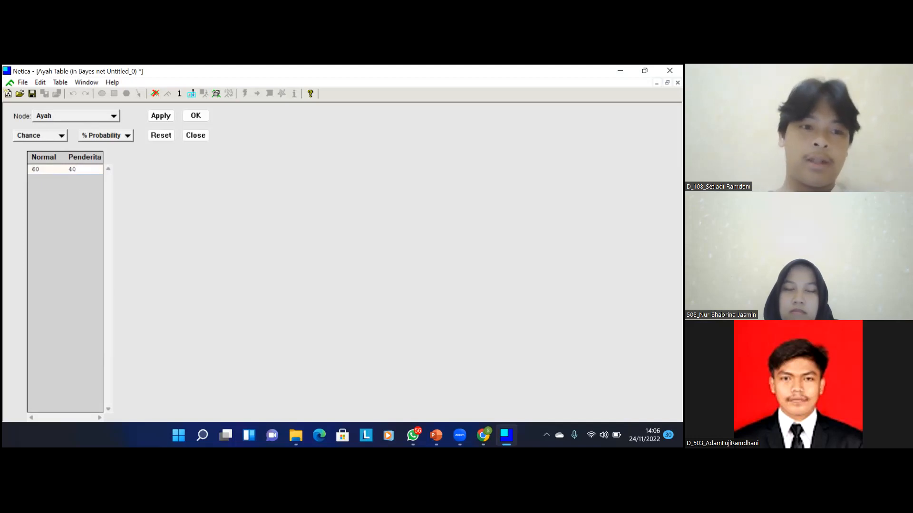
{"action": "left_click", "coordinate": [208, 115]}
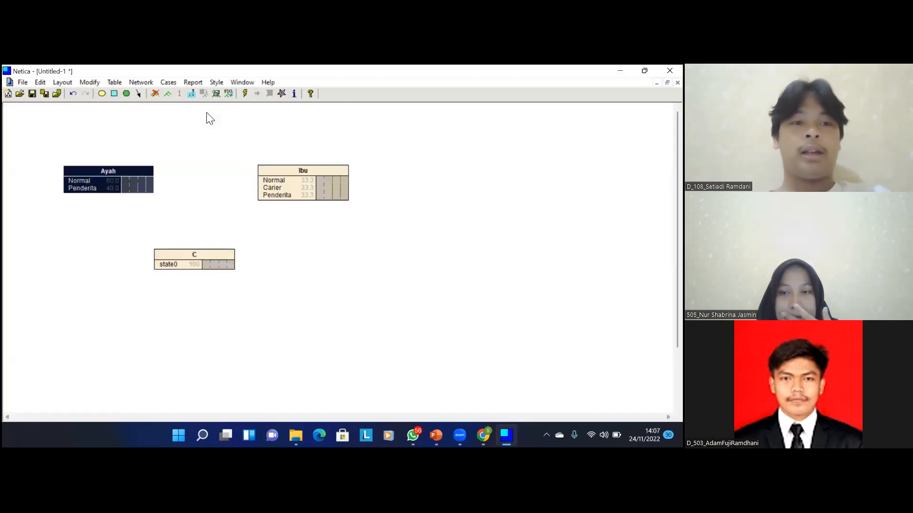
Step: Fill the Ibu node's probability table with Normal 36, Carier 32 and Penderita 32, accept it and deselect the node
{"action": "left_click", "coordinate": [294, 170]}
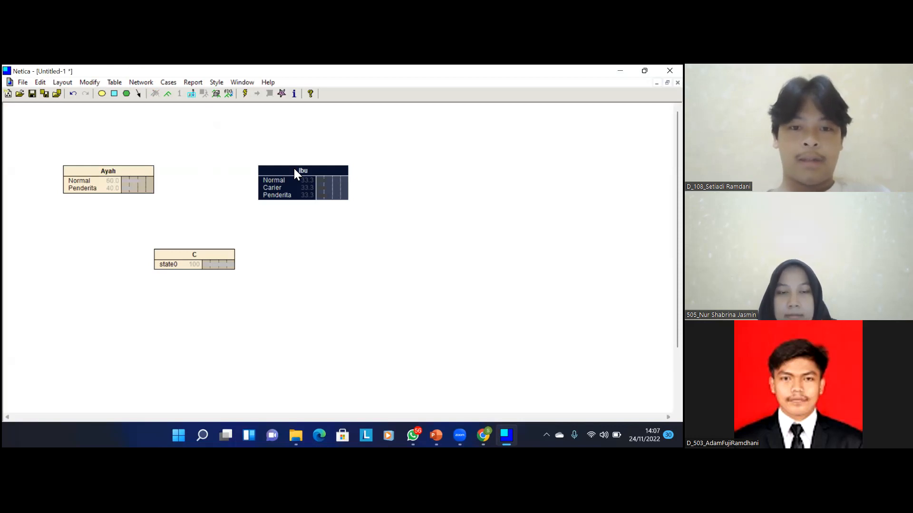
{"action": "right_click", "coordinate": [294, 169]}
{"action": "left_click", "coordinate": [331, 190]}
{"action": "left_click", "coordinate": [47, 169]}
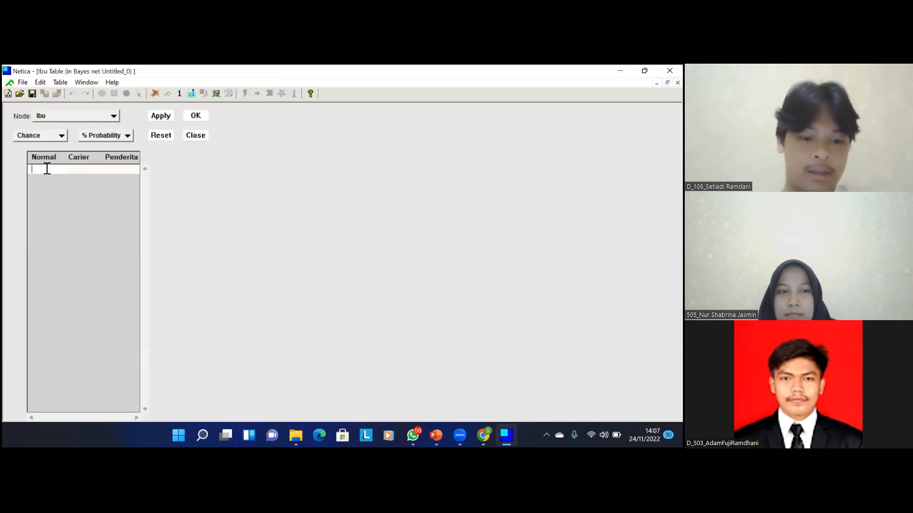
{"action": "type", "text": "36 "}
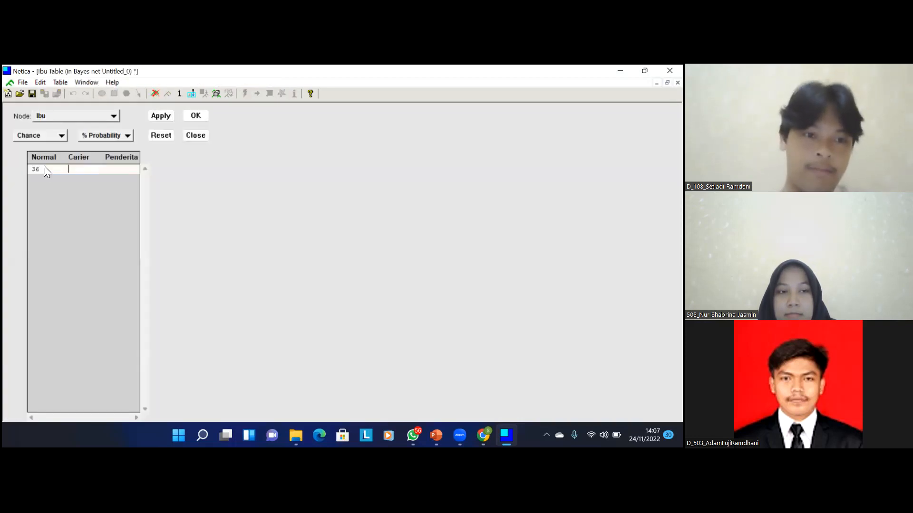
{"action": "type", "text": "32"}
{"action": "key", "text": "Tab"}
{"action": "type", "text": "32"}
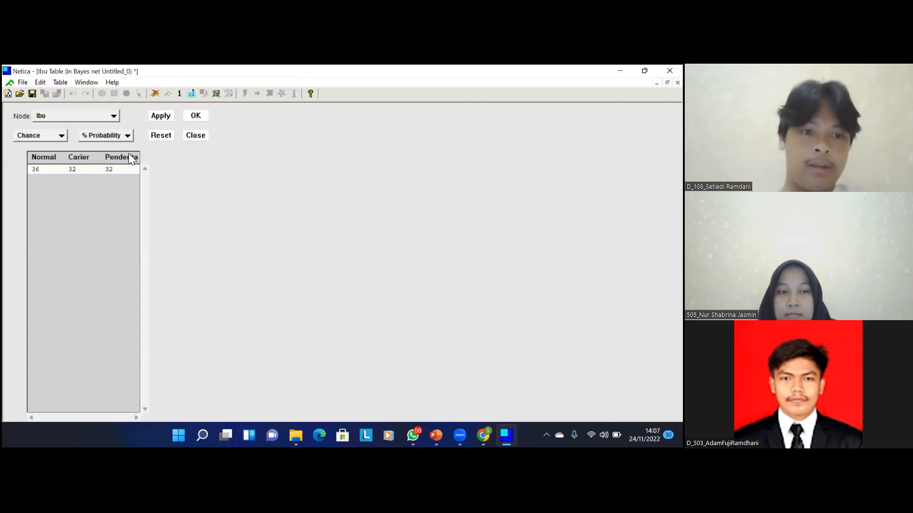
{"action": "left_click", "coordinate": [196, 113]}
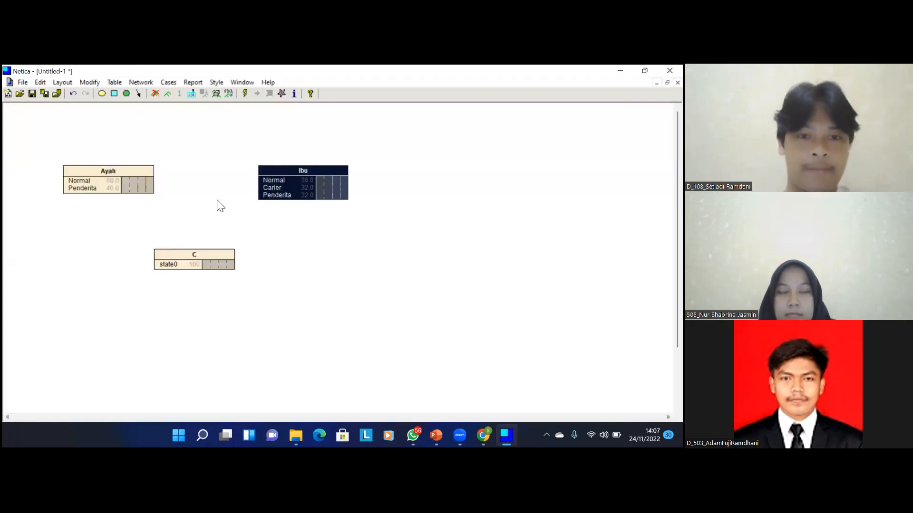
{"action": "left_click", "coordinate": [157, 187]}
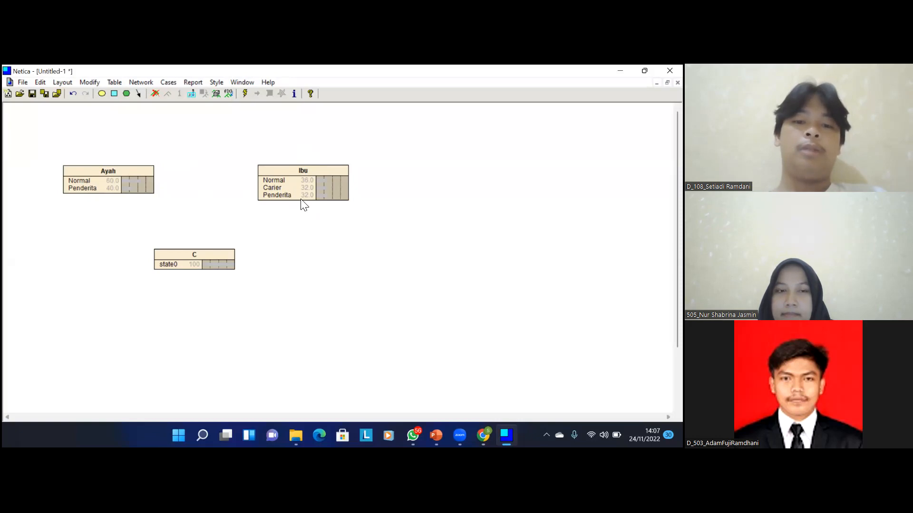
Step: Open the properties of node C and name it KondisiAnak
{"action": "left_click", "coordinate": [209, 255]}
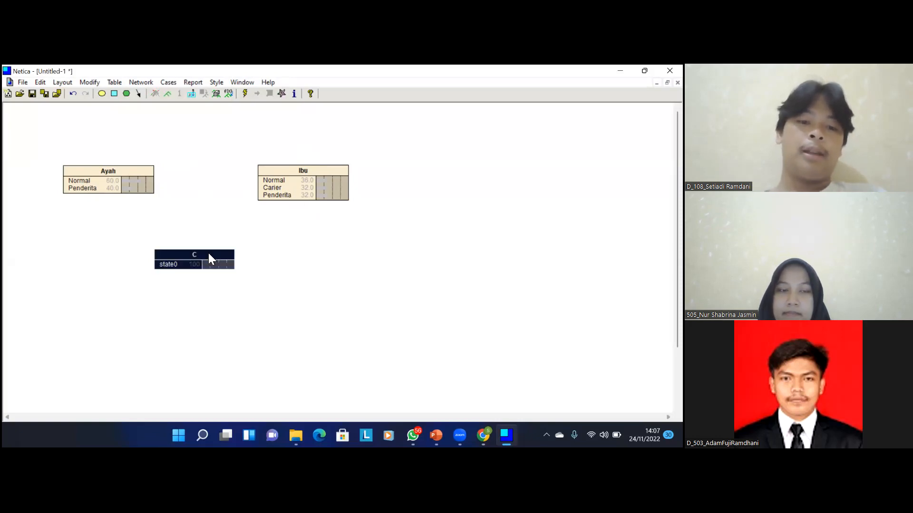
{"action": "right_click", "coordinate": [209, 258]}
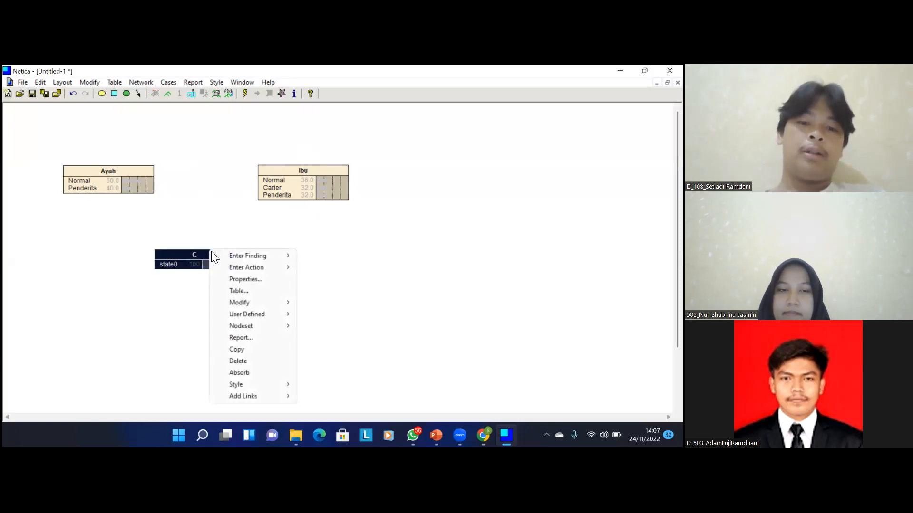
{"action": "left_click", "coordinate": [261, 274]}
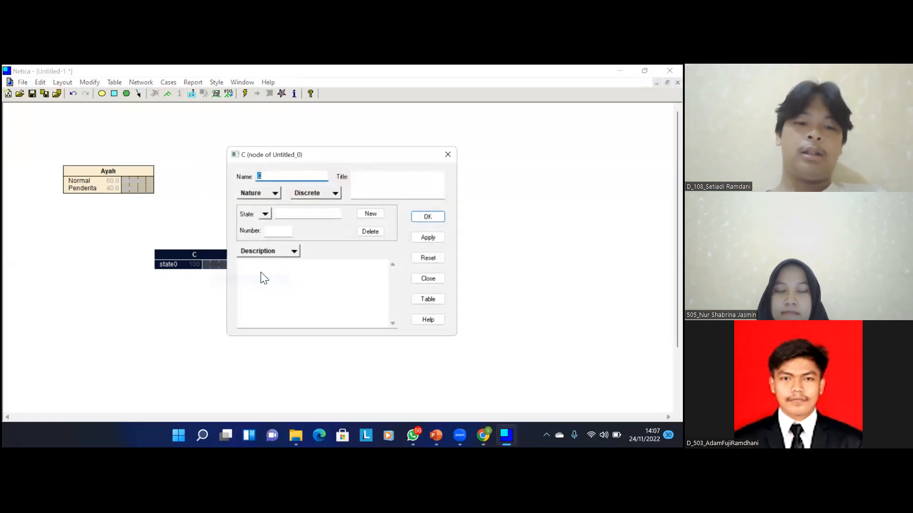
{"action": "key", "text": "BackSpace"}
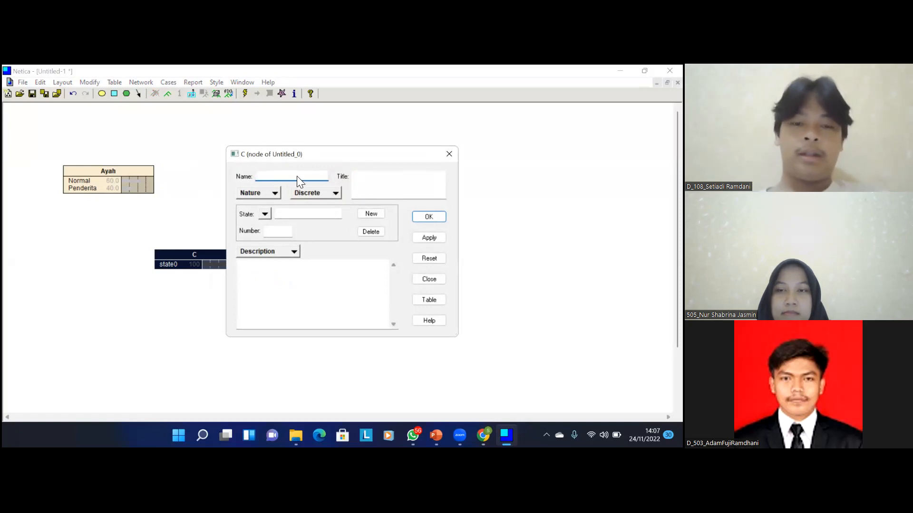
{"action": "type", "text": "Ko"}
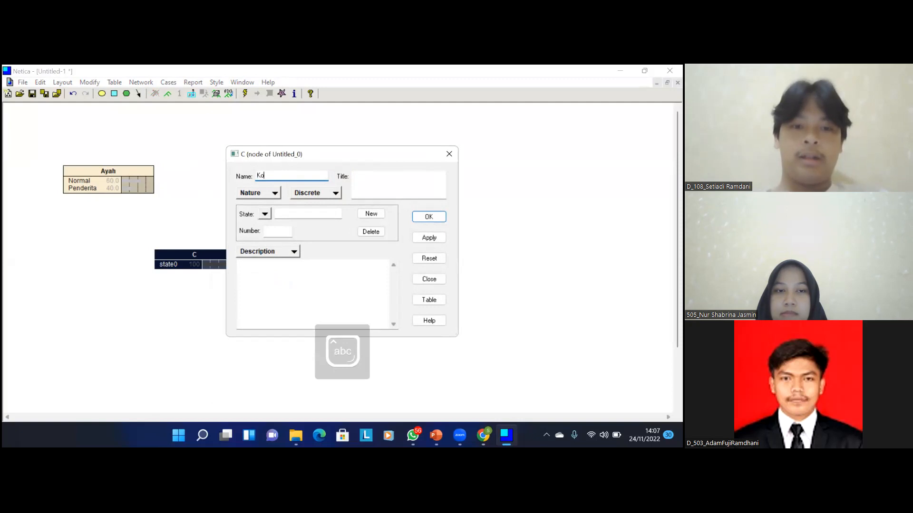
{"action": "type", "text": "ndisi"}
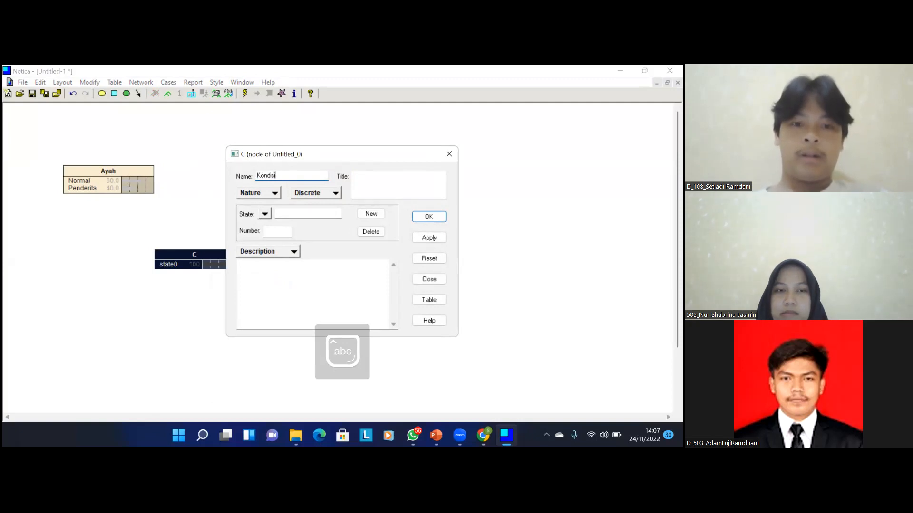
{"action": "type", "text": "Anak"}
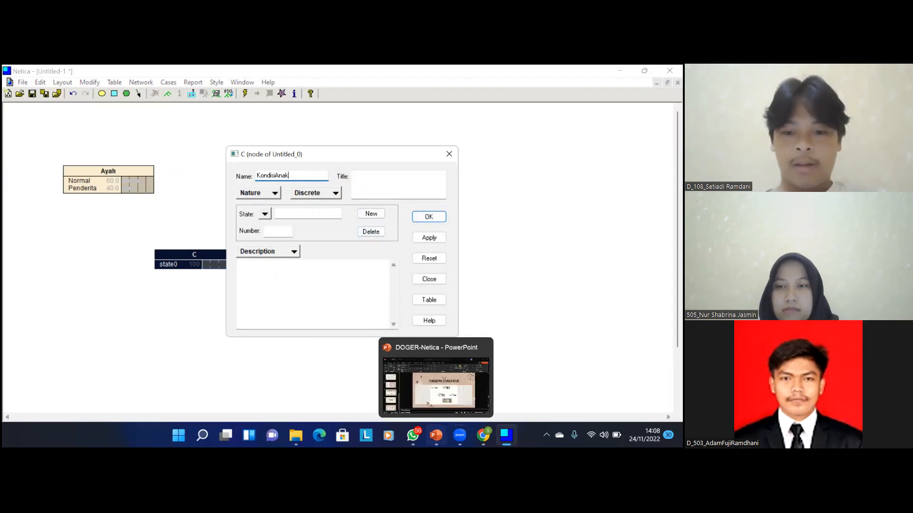
Step: Switch to the DOGER-Netica presentation in PowerPoint to check the case-study diagram, and return to Netica
{"action": "mouse_move", "coordinate": [436, 435]}
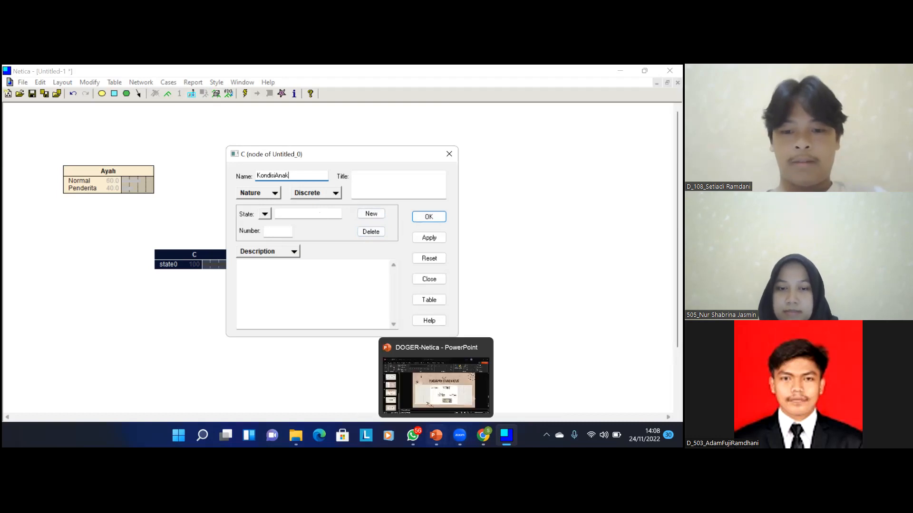
{"action": "left_click", "coordinate": [449, 382]}
{"action": "key", "text": "alt+Tab"}
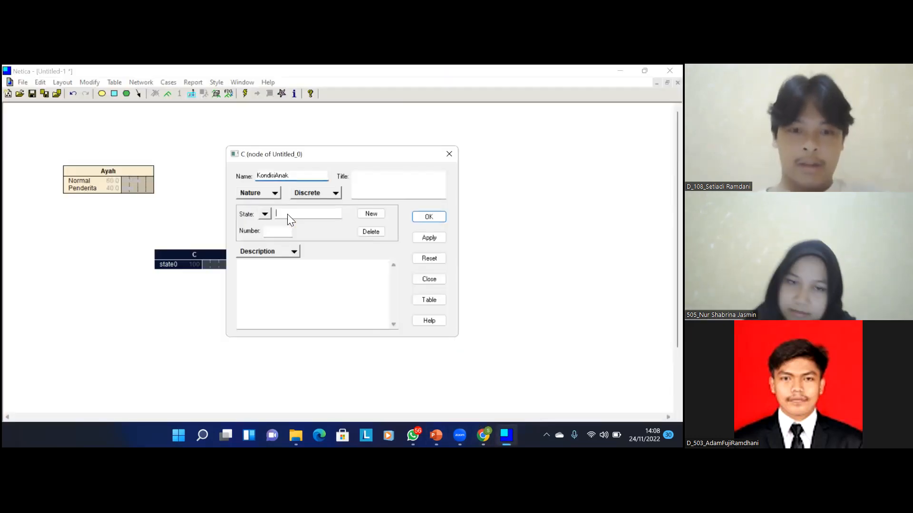
Step: Enter Normal as the first state of the KondisiAnak node and Carier as the second
{"action": "left_click", "coordinate": [288, 213]}
{"action": "key", "text": "Caps_Lock"}
{"action": "key", "text": "Caps_Lock"}
{"action": "type", "text": "N"}
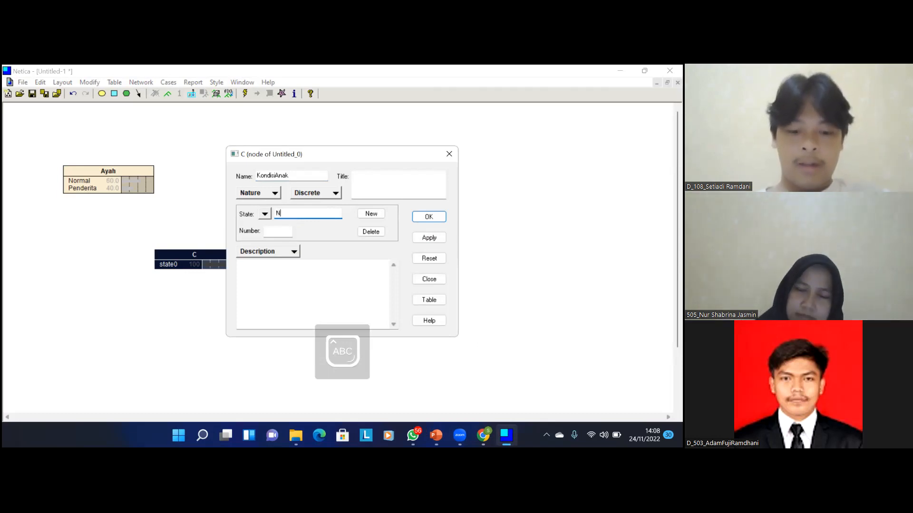
{"action": "type", "text": "ormal"}
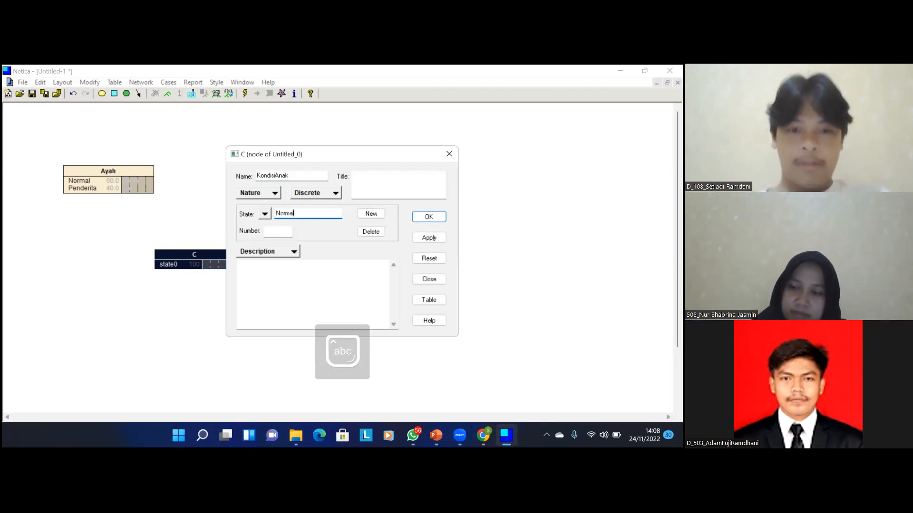
{"action": "left_click", "coordinate": [365, 217]}
{"action": "key", "text": "Caps_Lock"}
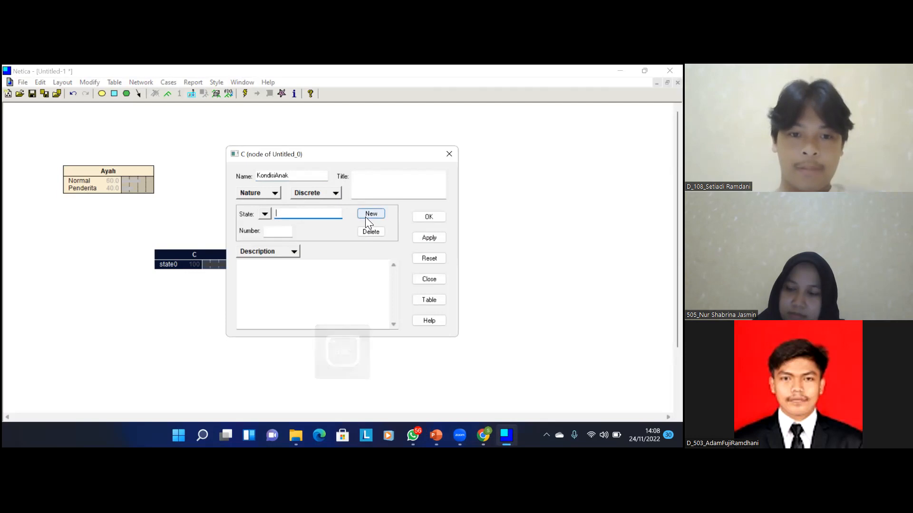
{"action": "type", "text": "C"}
{"action": "key", "text": "Caps_Lock"}
{"action": "type", "text": "arier"}
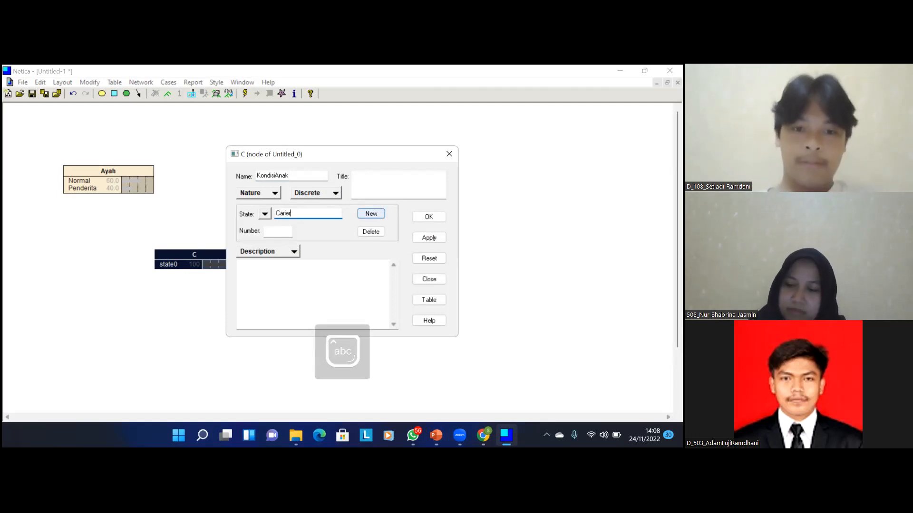
Step: Add Penderita as the third state of KondisiAnak, apply the properties and close them
{"action": "left_click", "coordinate": [379, 218]}
{"action": "key", "text": "Caps_Lock"}
{"action": "type", "text": "P"}
{"action": "key", "text": "Caps_Lock"}
{"action": "type", "text": "enderita"}
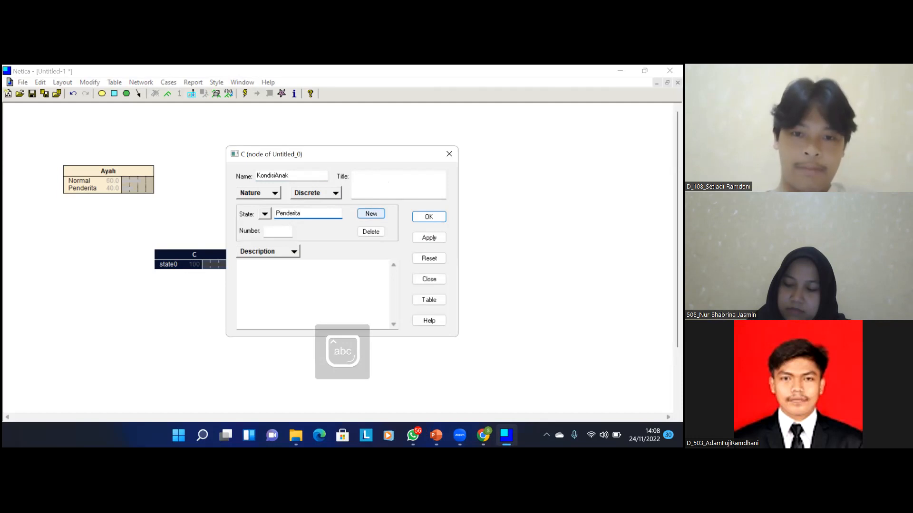
{"action": "left_click", "coordinate": [414, 238]}
{"action": "left_click", "coordinate": [421, 279]}
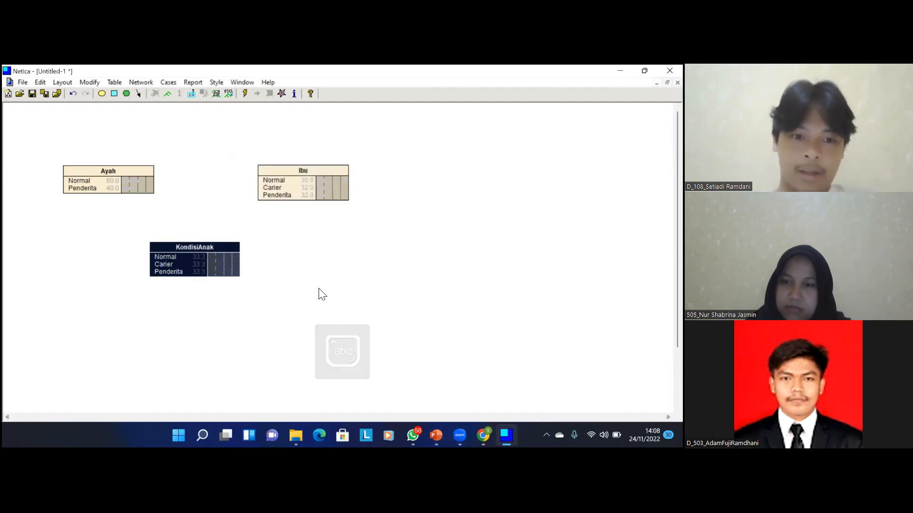
{"action": "left_click", "coordinate": [250, 236]}
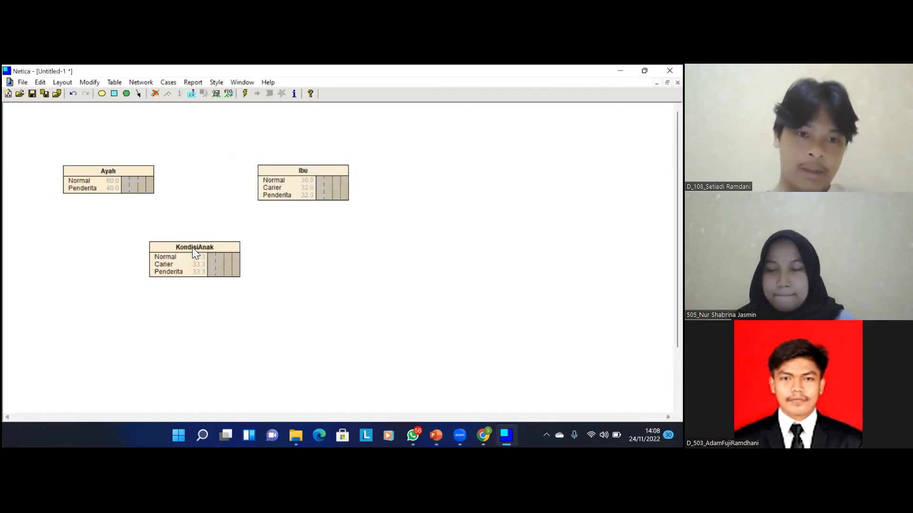
Step: Try to switch the KondisiAnak node's table to Deterministic and accept it
{"action": "left_click", "coordinate": [192, 247]}
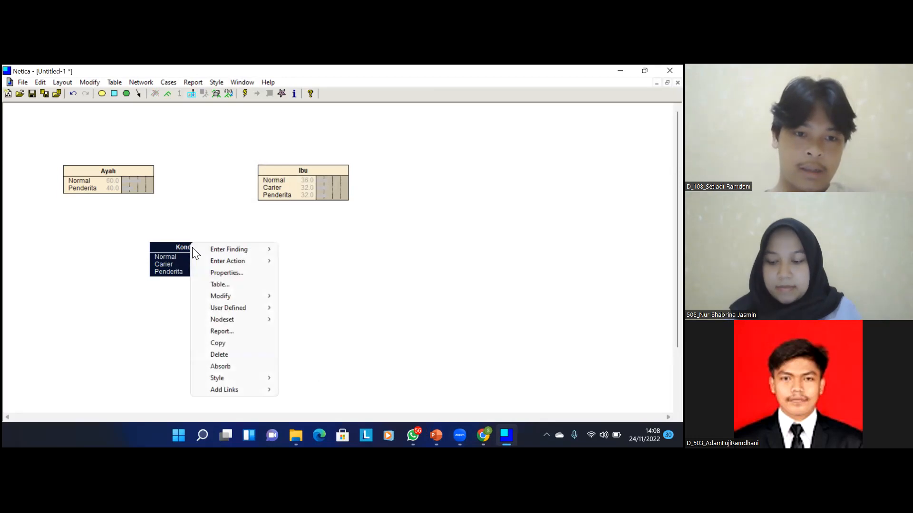
{"action": "left_click", "coordinate": [224, 288]}
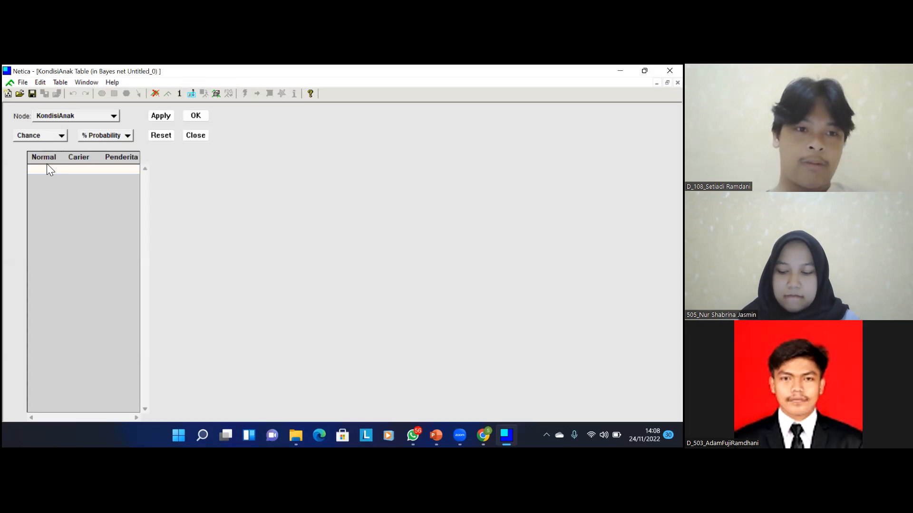
{"action": "left_click", "coordinate": [56, 132]}
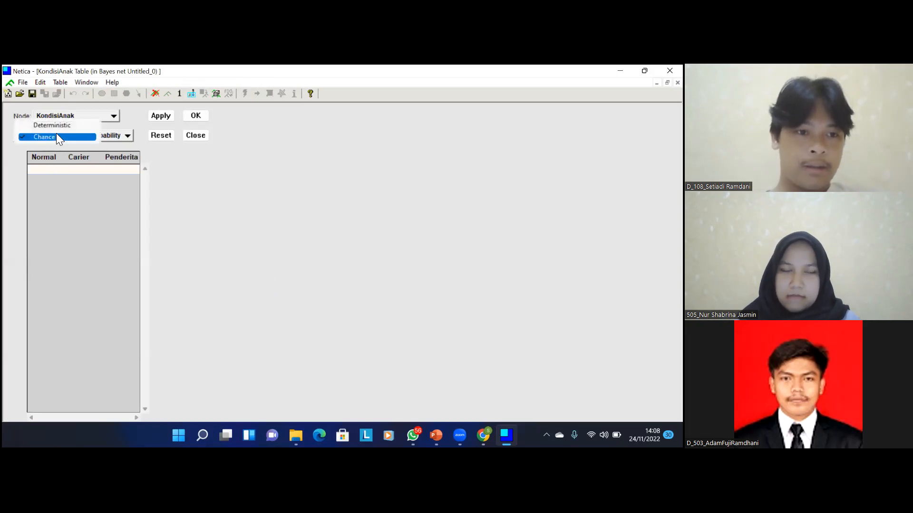
{"action": "left_click", "coordinate": [56, 127]}
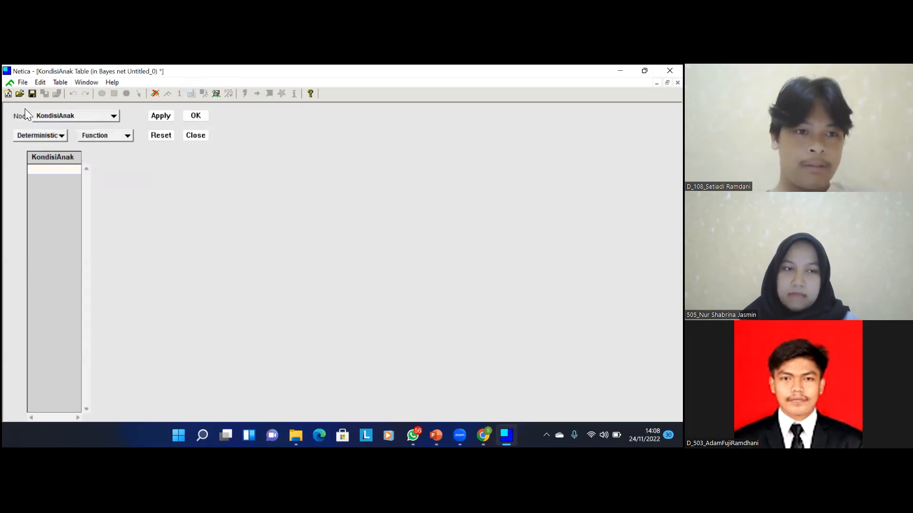
{"action": "left_click", "coordinate": [197, 116]}
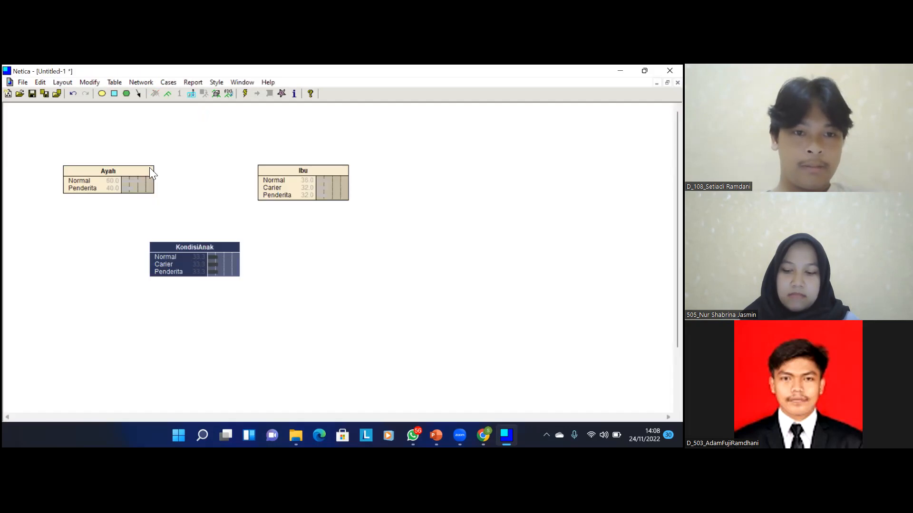
Step: Link the Ayah node and the Ibu node to KondisiAnak, making both parents of the child node
{"action": "left_click", "coordinate": [134, 170]}
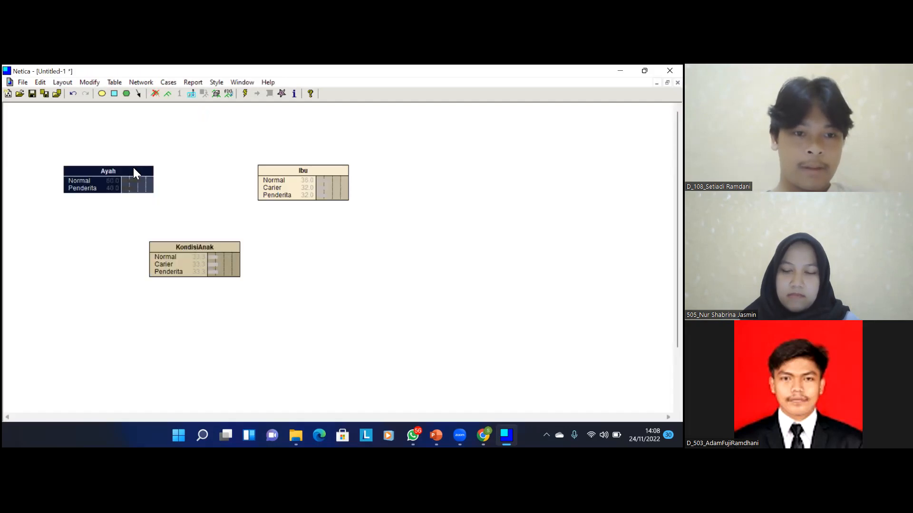
{"action": "left_click", "coordinate": [138, 94]}
{"action": "left_click_drag", "start_coordinate": [127, 189], "coordinate": [177, 241]}
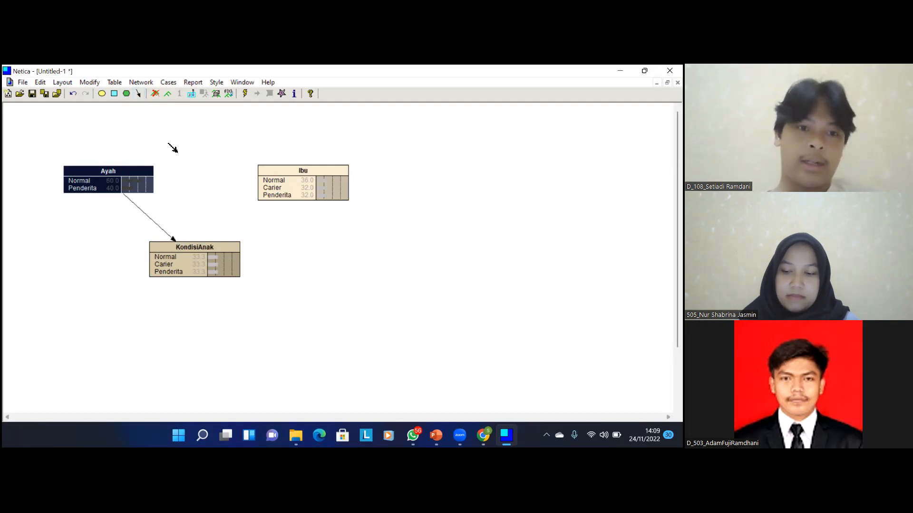
{"action": "left_click", "coordinate": [139, 95]}
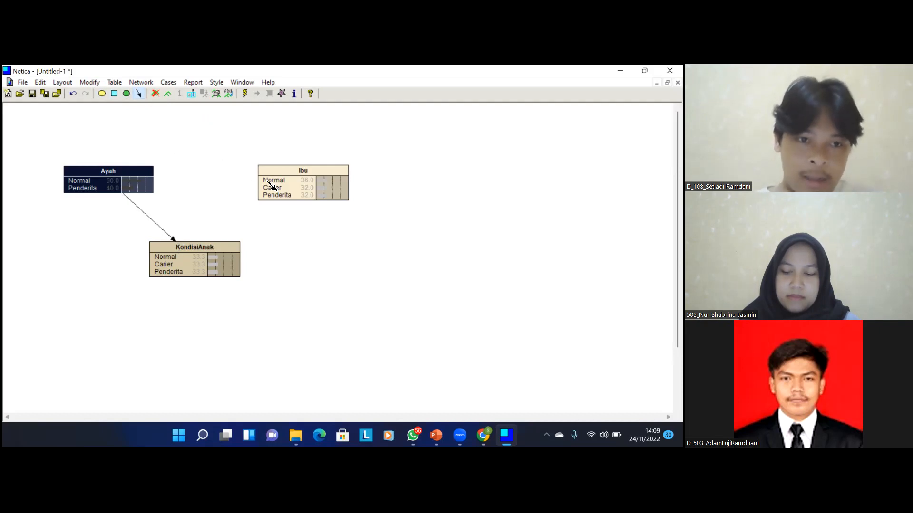
{"action": "left_click_drag", "start_coordinate": [286, 189], "coordinate": [207, 246]}
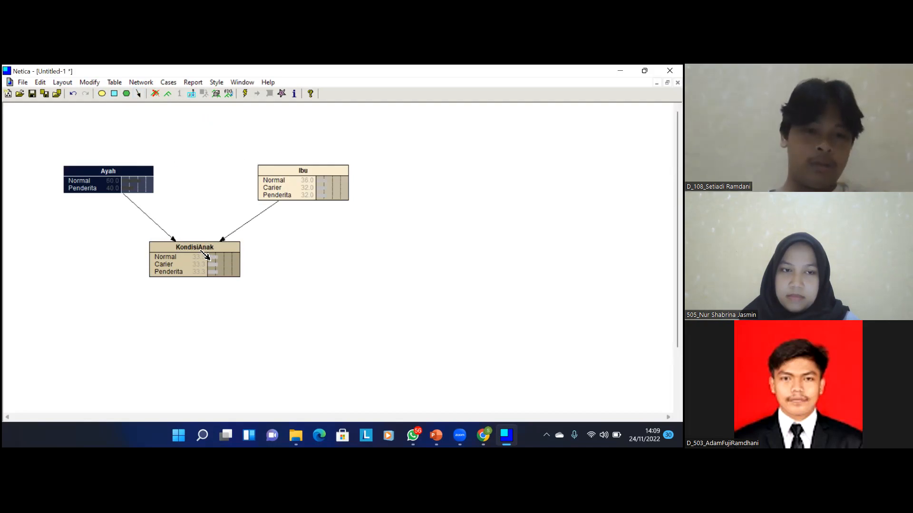
Step: Compile the network and open the conditional probability table of the KondisiAnak node
{"action": "left_click", "coordinate": [183, 246]}
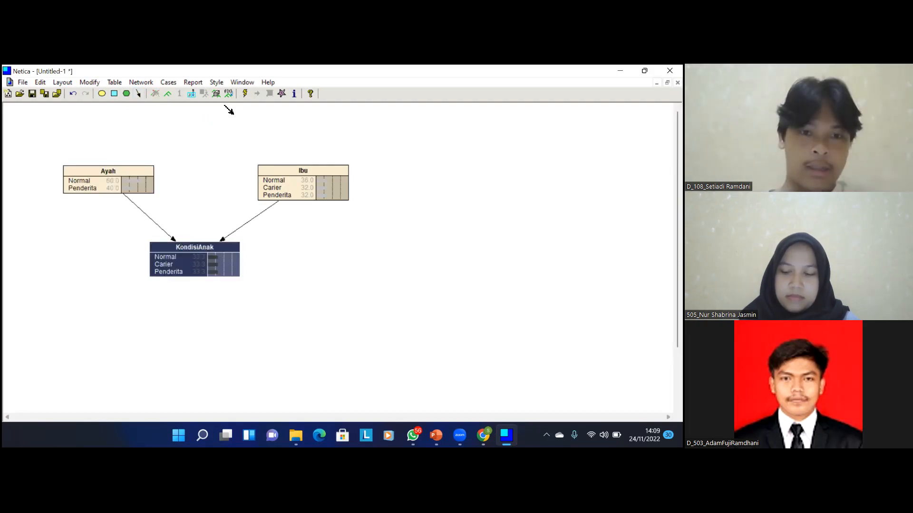
{"action": "left_click", "coordinate": [244, 89]}
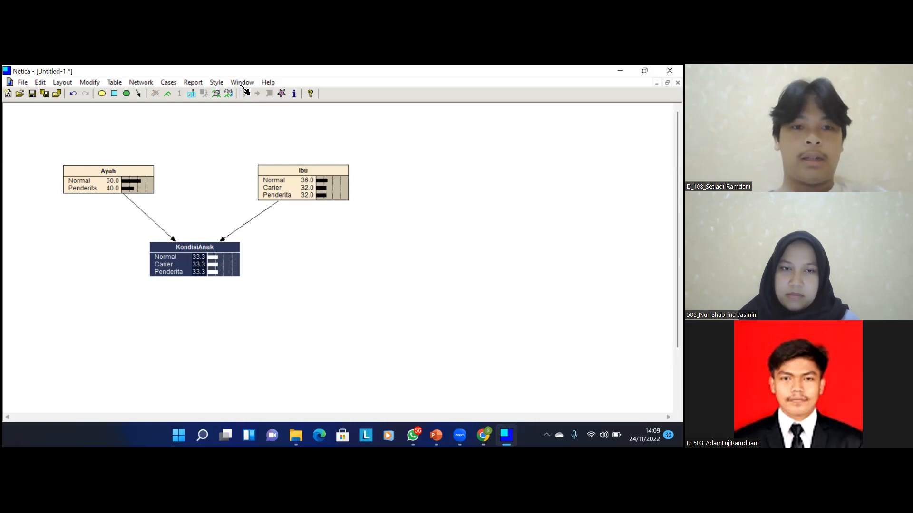
{"action": "right_click", "coordinate": [201, 245]}
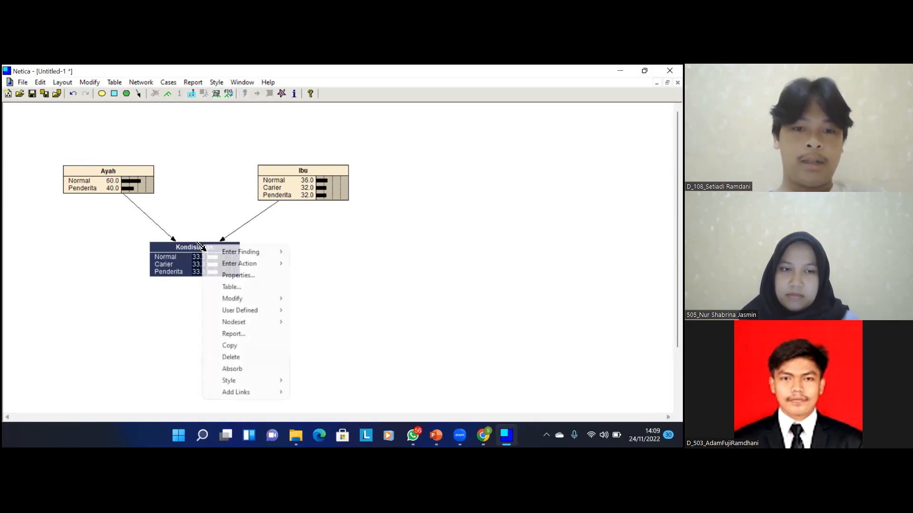
{"action": "left_click", "coordinate": [225, 287]}
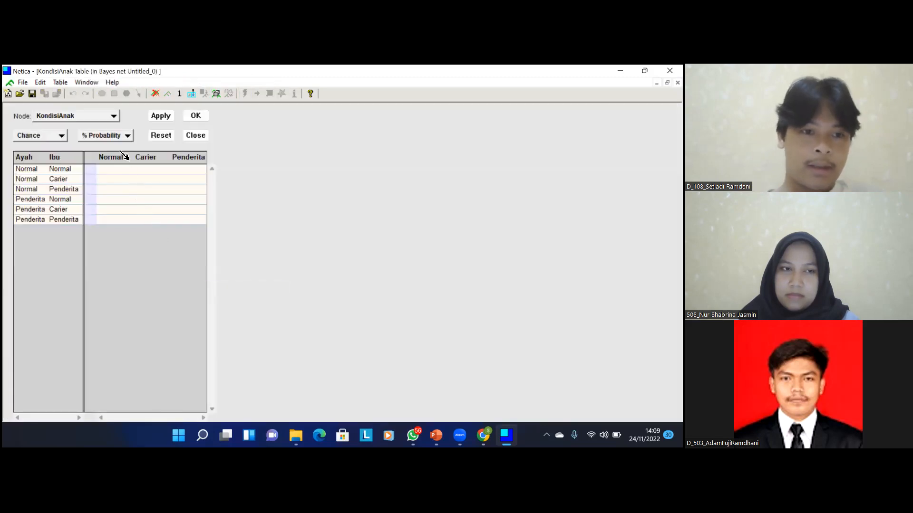
Step: Fill the row for Ayah Normal and Ibu Normal with 100 Normal, 0 Carier and 0 Penderita
{"action": "left_click", "coordinate": [121, 165]}
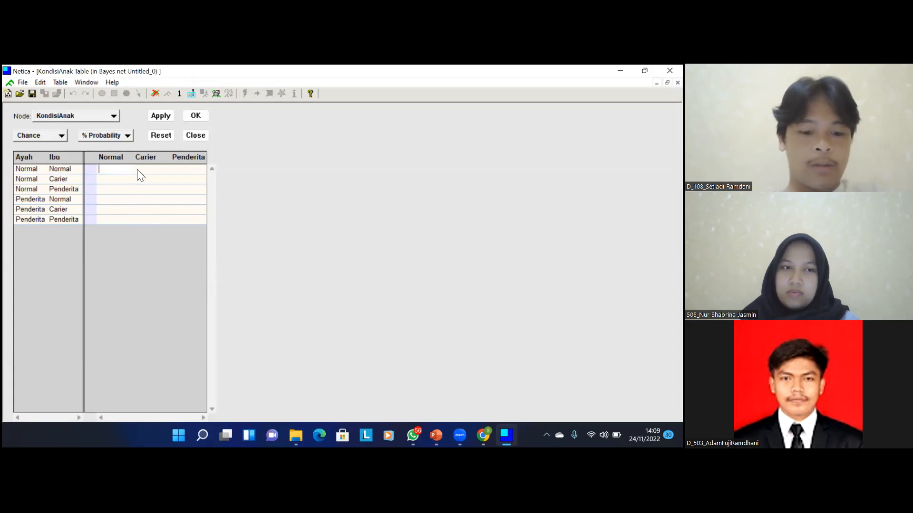
{"action": "type", "text": "100"}
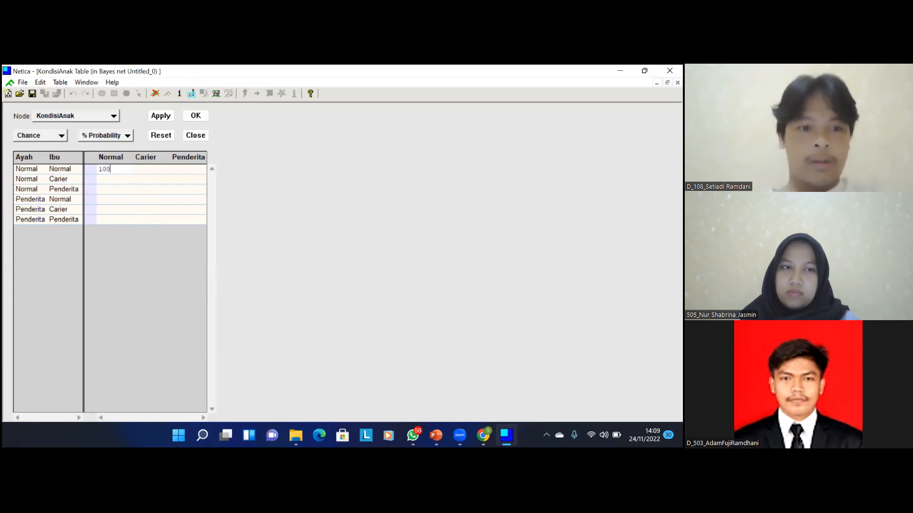
{"action": "key", "text": "Tab"}
{"action": "type", "text": "0"}
{"action": "key", "text": "Tab"}
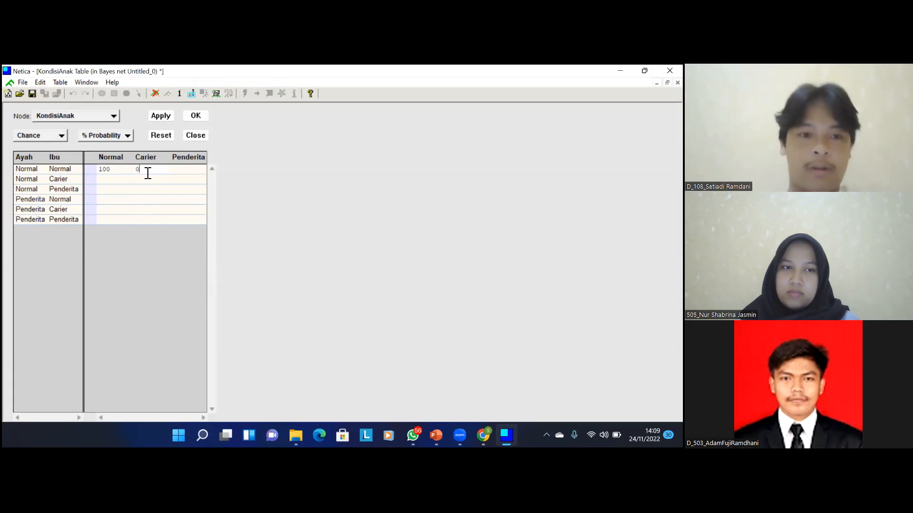
{"action": "type", "text": "0"}
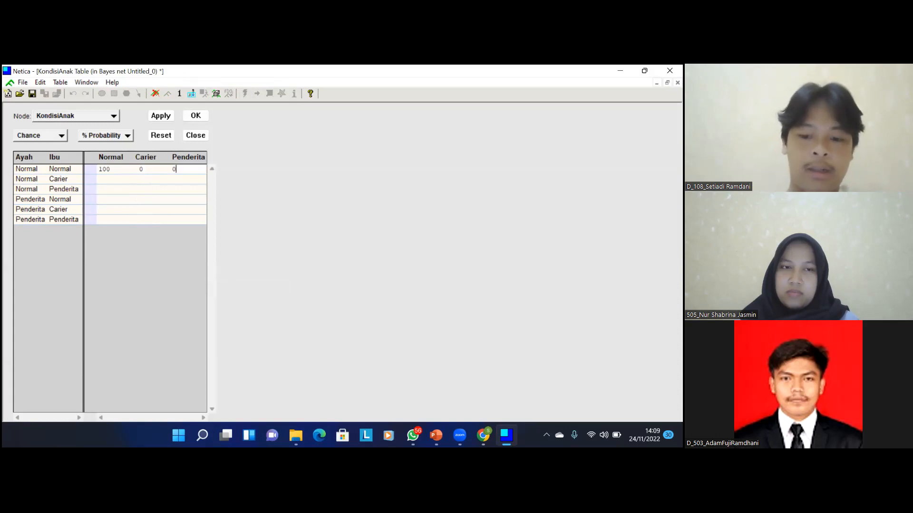
Step: Fill the row for Ayah Normal and Ibu Carier with 50 Normal, 25 Carier and 25 Penderita
{"action": "left_click", "coordinate": [98, 179]}
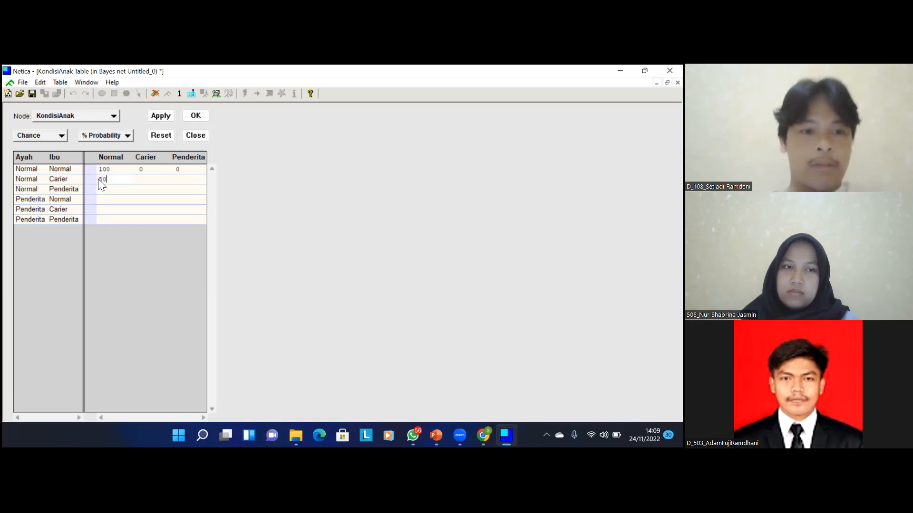
{"action": "type", "text": "2"}
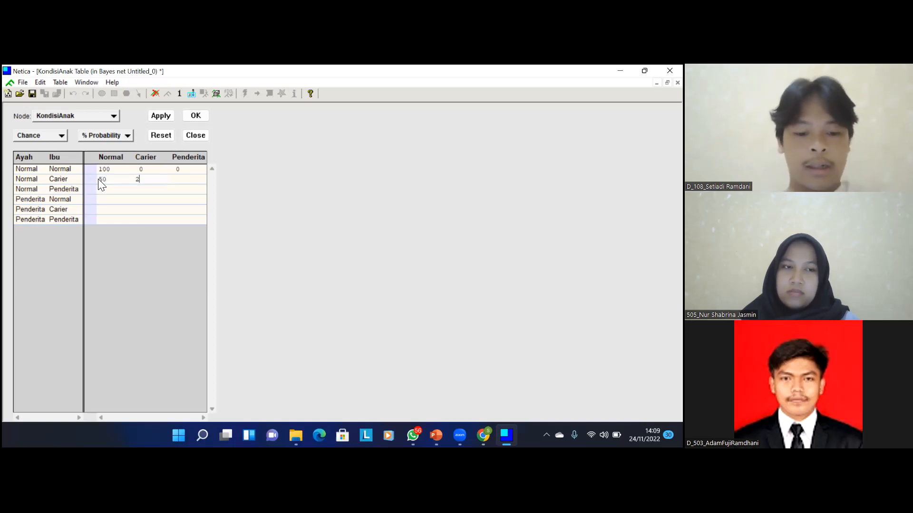
{"action": "type", "text": "5 25"}
{"action": "key", "text": "Return"}
Step: Fill the row for Ayah Normal and Ibu Penderita with 50 Normal, 0 Carier and 50 Penderita
{"action": "key", "text": "Left"}
{"action": "key", "text": "Left"}
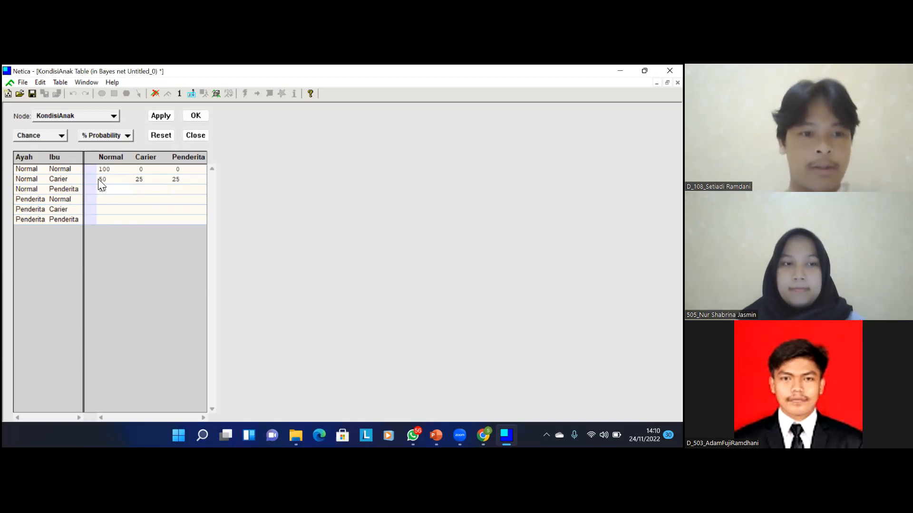
{"action": "key", "text": "Tab"}
{"action": "type", "text": "0"}
{"action": "key", "text": "Tab"}
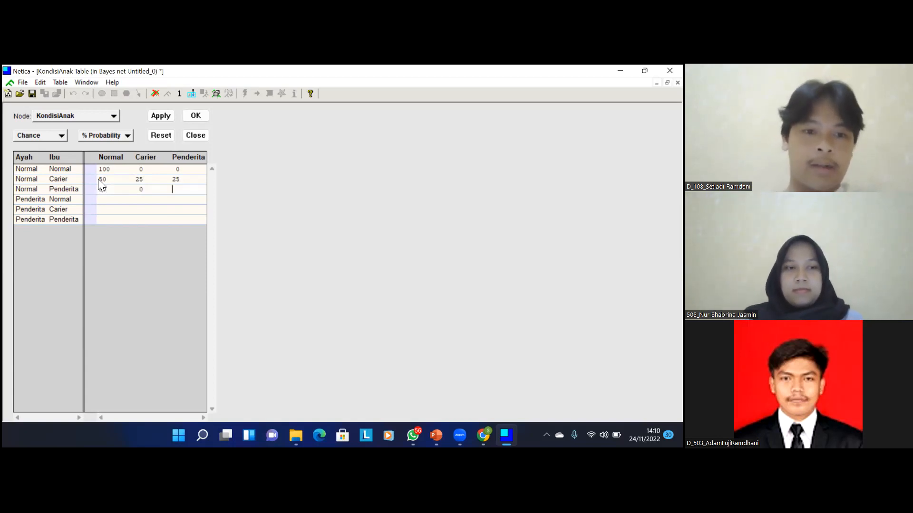
{"action": "type", "text": "50"}
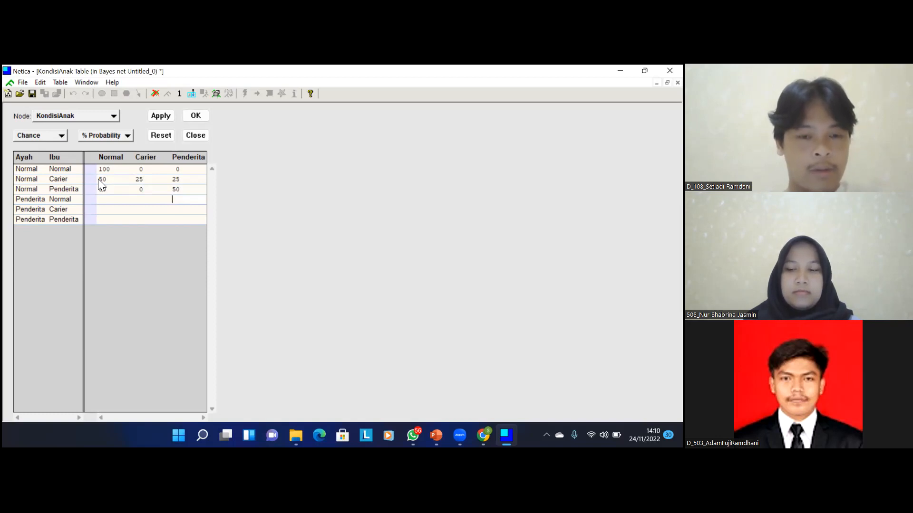
Step: Fill the row for Ayah Penderita and Ibu Normal with 50 Normal, 0 Carier and 50 Penderita
{"action": "type", "text": "50"}
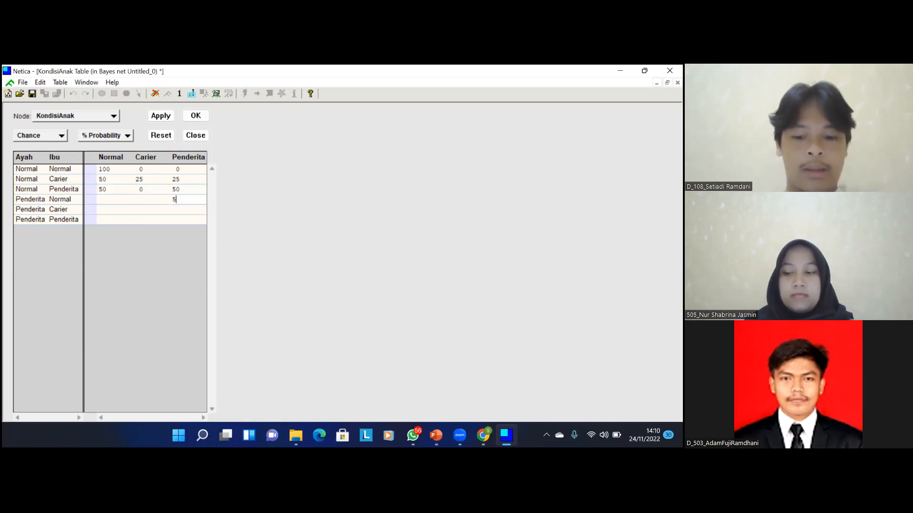
{"action": "key", "text": "Left"}
{"action": "key", "text": "Left"}
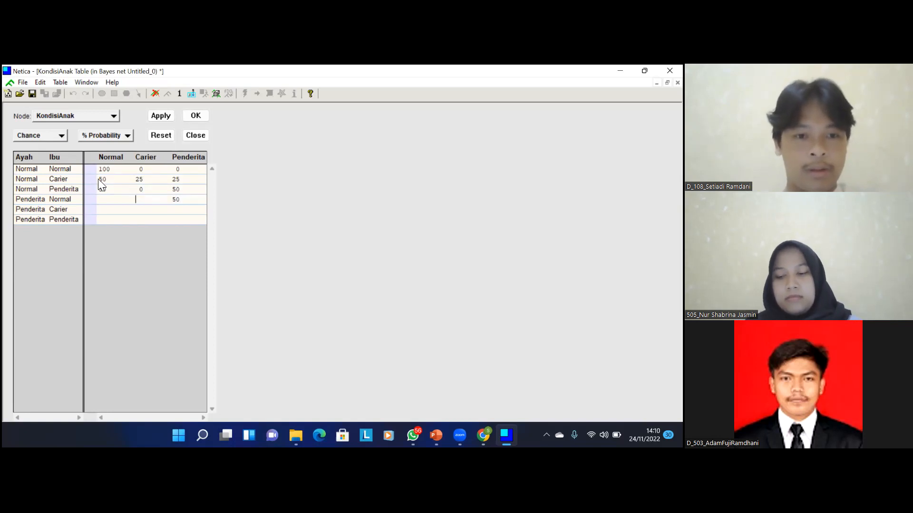
{"action": "type", "text": "0"}
{"action": "key", "text": "Left"}
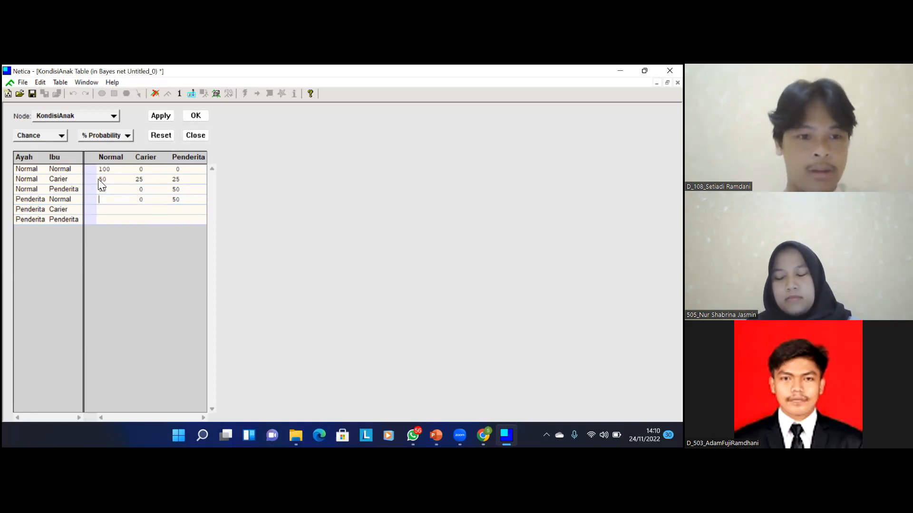
{"action": "type", "text": "50"}
Step: Fill the row for Ayah Penderita and Ibu Carier with 25 Normal, 25 Carier and 50 Penderita
{"action": "key", "text": "Down"}
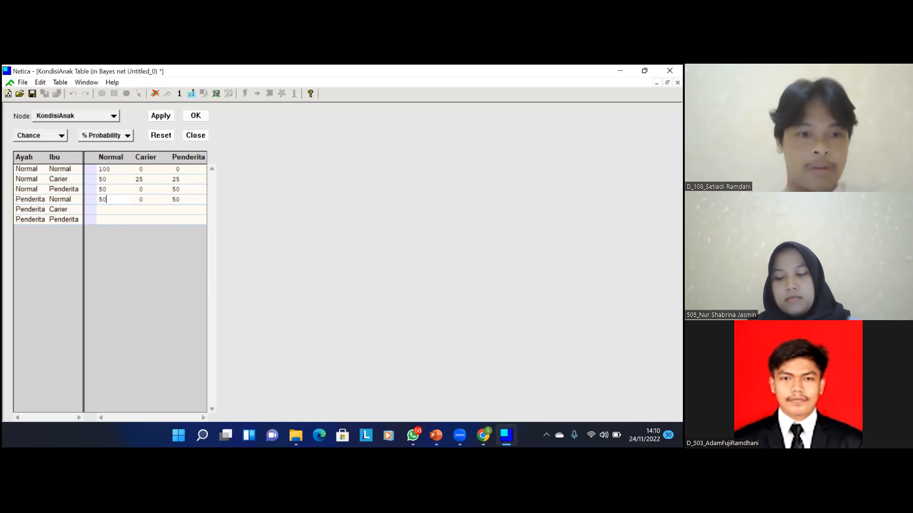
{"action": "key", "text": "Right"}
{"action": "key", "text": "Left"}
{"action": "type", "text": "25"}
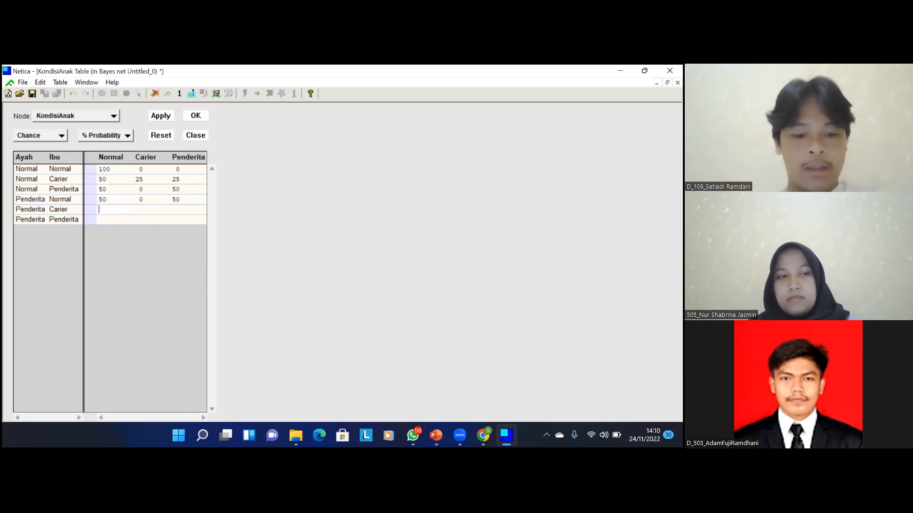
{"action": "key", "text": "Tab"}
{"action": "type", "text": "25"}
{"action": "key", "text": "Tab"}
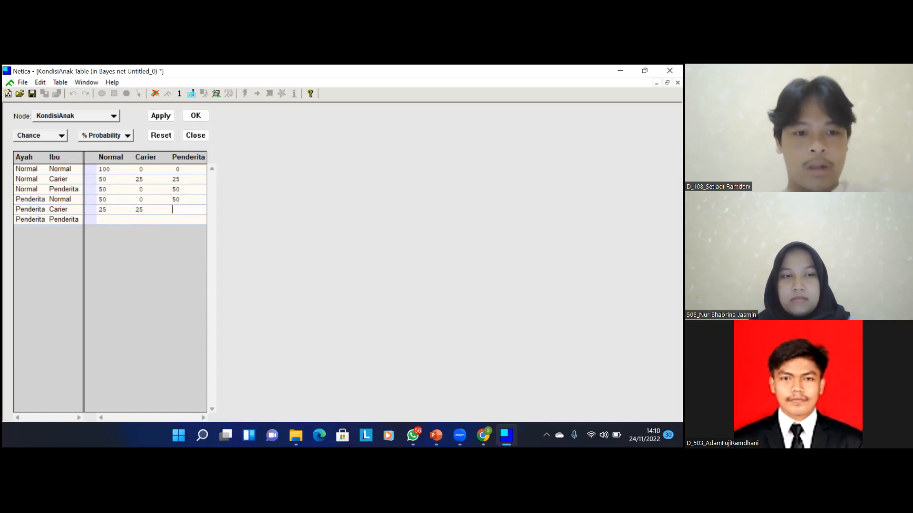
{"action": "type", "text": "50"}
Step: Fill the row for Ayah Penderita and Ibu Penderita with 0 Normal, 0 Carier and 100 Penderita, and accept the table
{"action": "key", "text": "Down"}
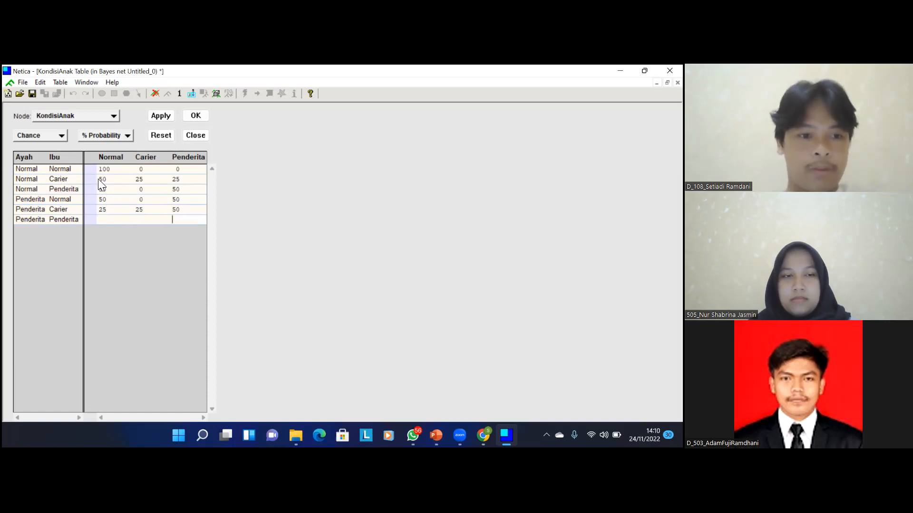
{"action": "key", "text": "Left"}
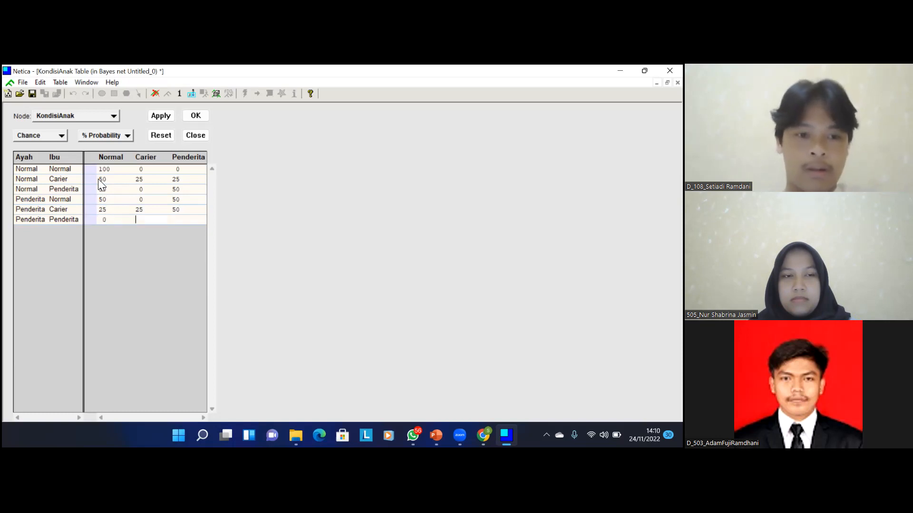
{"action": "type", "text": "0"}
{"action": "key", "text": "Right"}
{"action": "type", "text": "1"}
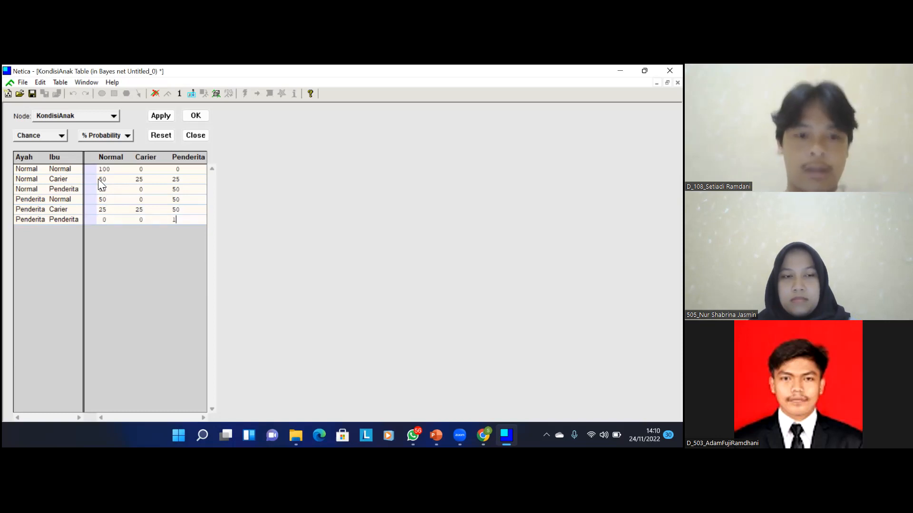
{"action": "type", "text": "00"}
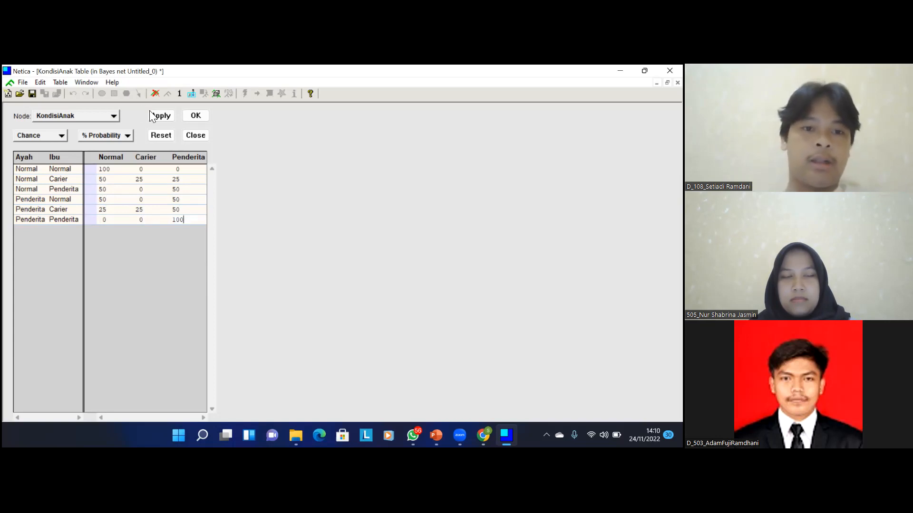
{"action": "left_click", "coordinate": [203, 116]}
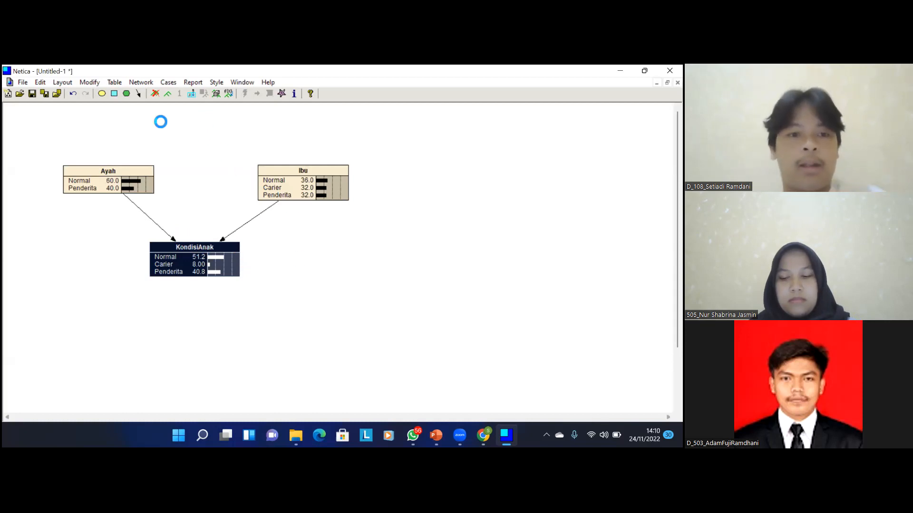
Step: Add a nature node beside KondisiAnak and name it JKAnak
{"action": "left_click", "coordinate": [101, 93]}
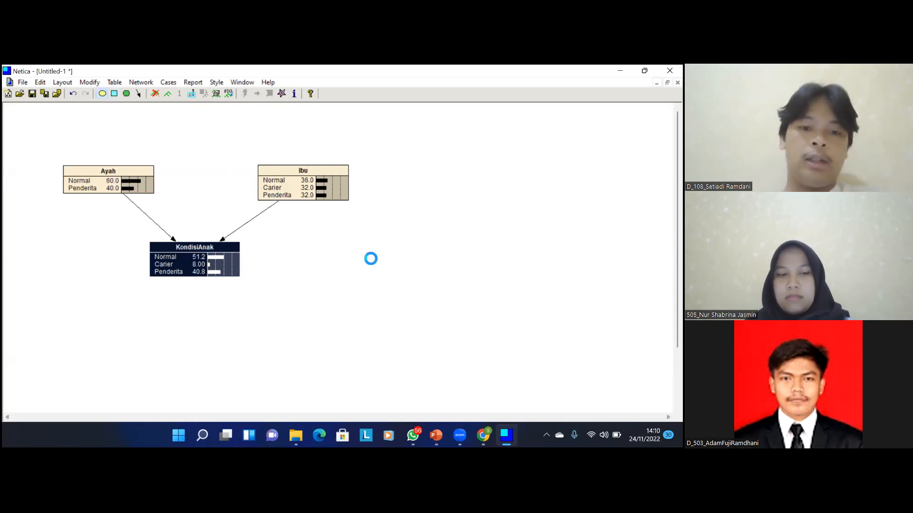
{"action": "left_click", "coordinate": [328, 245]}
{"action": "left_click_drag", "start_coordinate": [335, 240], "coordinate": [338, 249]}
{"action": "right_click", "coordinate": [338, 249]}
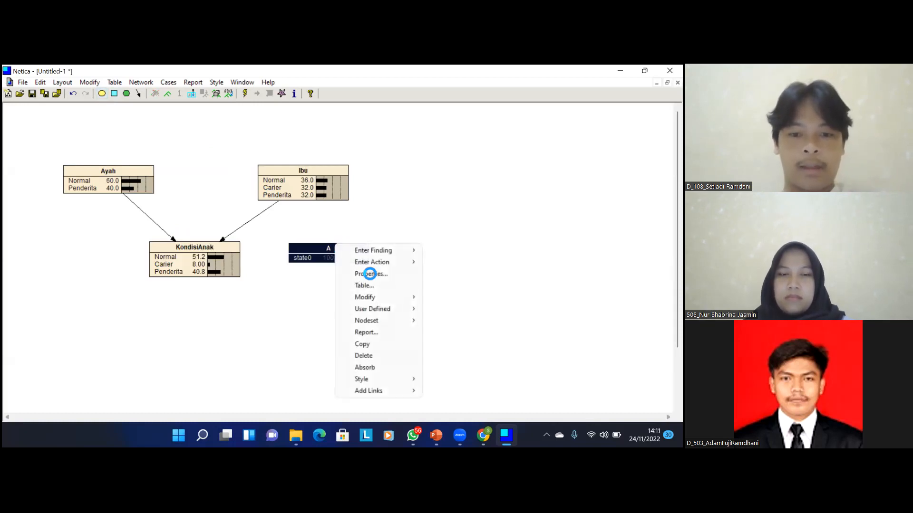
{"action": "left_click", "coordinate": [371, 274]}
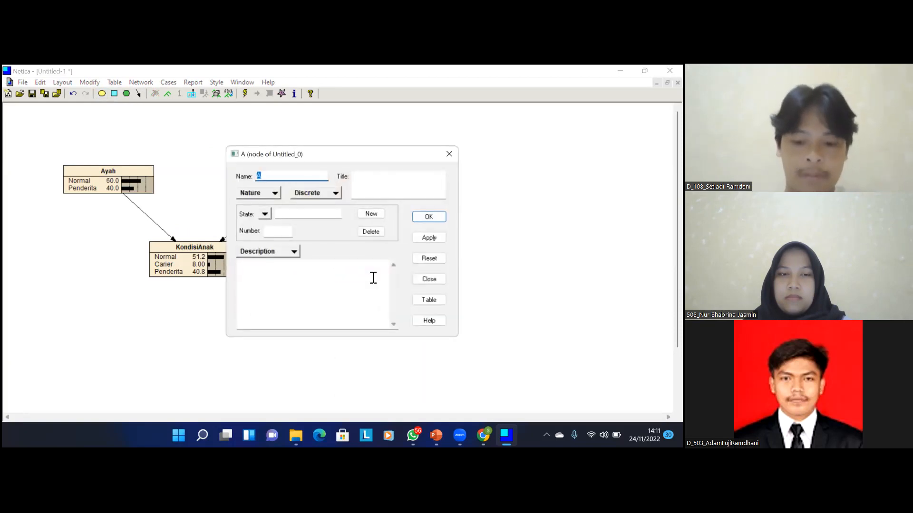
{"action": "key", "text": "Caps_Lock"}
{"action": "type", "text": "JKA"}
{"action": "key", "text": "Caps_Lock"}
{"action": "type", "text": "nak"}
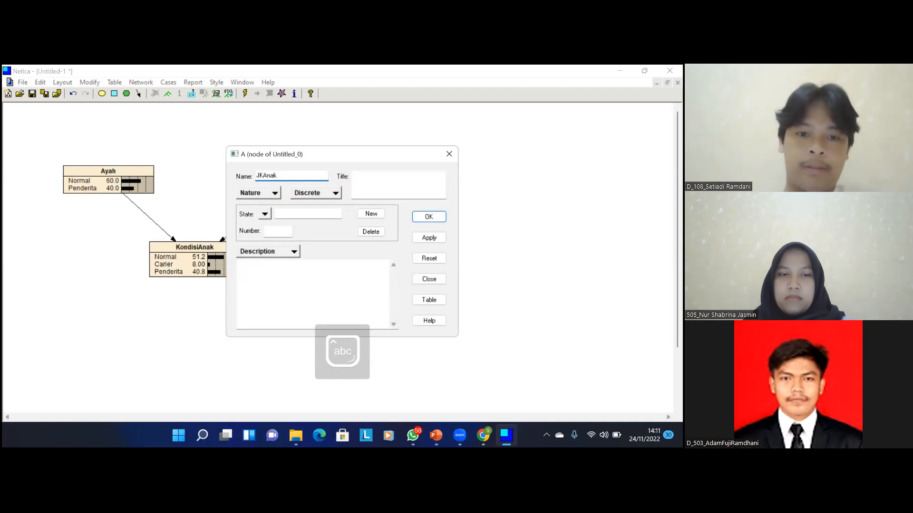
Step: Give JKAnak the states LakiLaki and Perempuan, accept the properties, and shift the node slightly away from KondisiAnak
{"action": "left_click", "coordinate": [314, 215]}
{"action": "type", "text": "LakiLaki"}
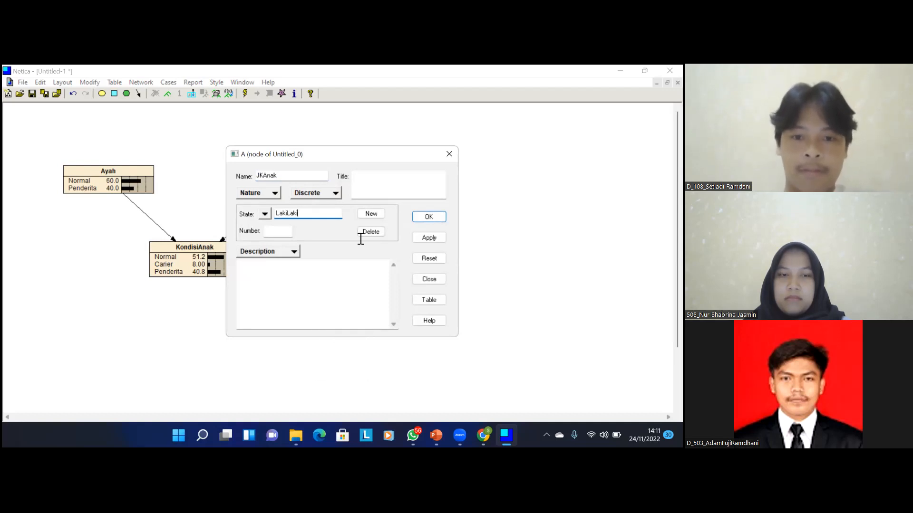
{"action": "left_click", "coordinate": [384, 214]}
{"action": "type", "text": "P"}
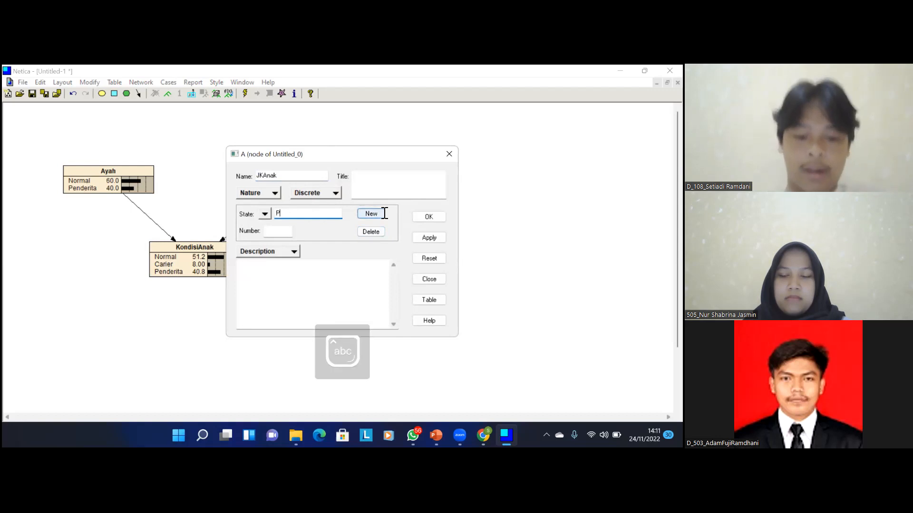
{"action": "type", "text": "erempuan"}
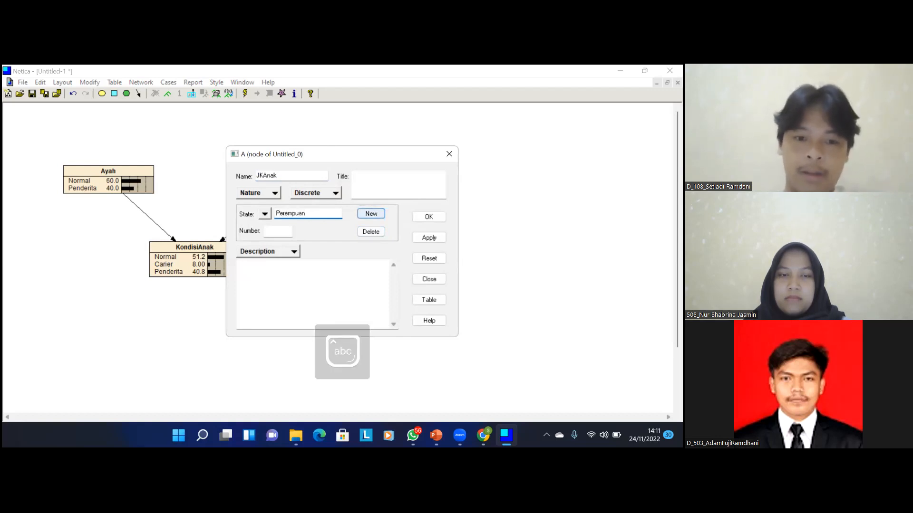
{"action": "key", "text": "Return"}
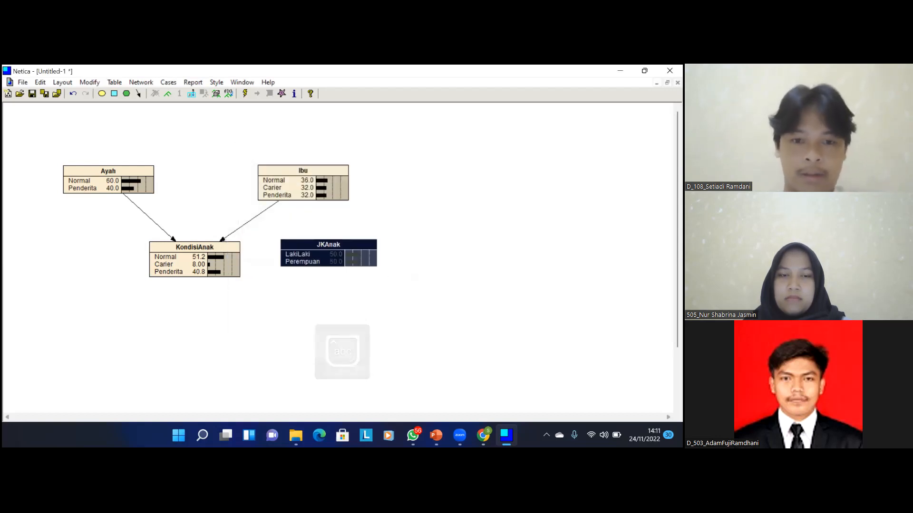
{"action": "left_click_drag", "start_coordinate": [328, 245], "coordinate": [338, 252]}
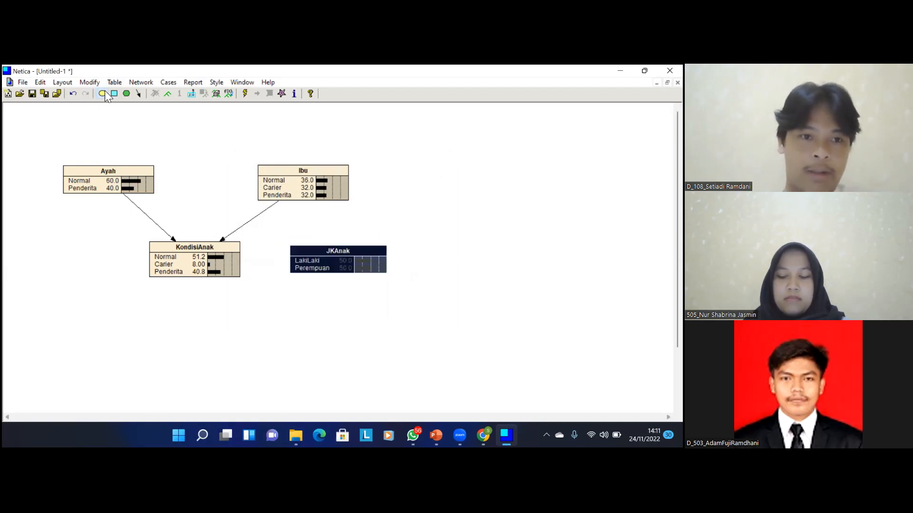
Step: Add another nature node below KondisiAnak and JKAnak and name it KondisiBerdasarkanJKAnak
{"action": "left_click", "coordinate": [213, 322]}
{"action": "left_click_drag", "start_coordinate": [234, 335], "coordinate": [249, 339]}
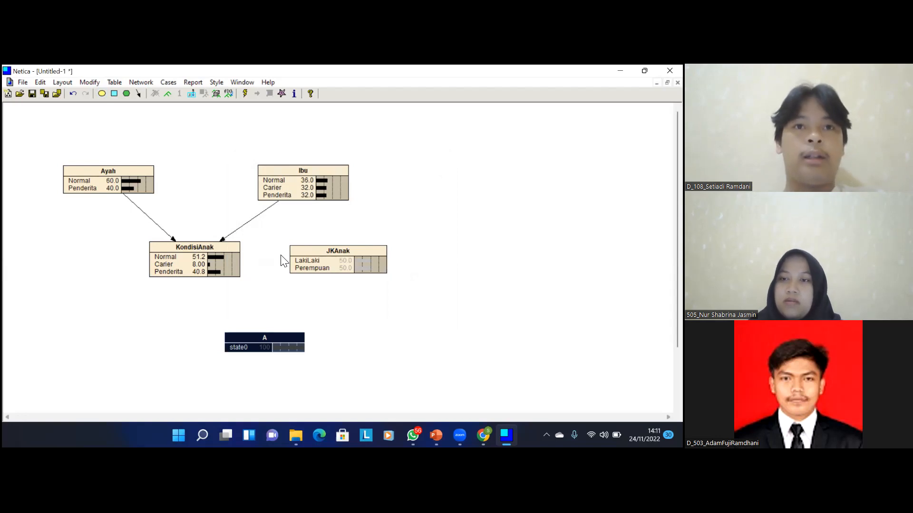
{"action": "right_click", "coordinate": [262, 336]}
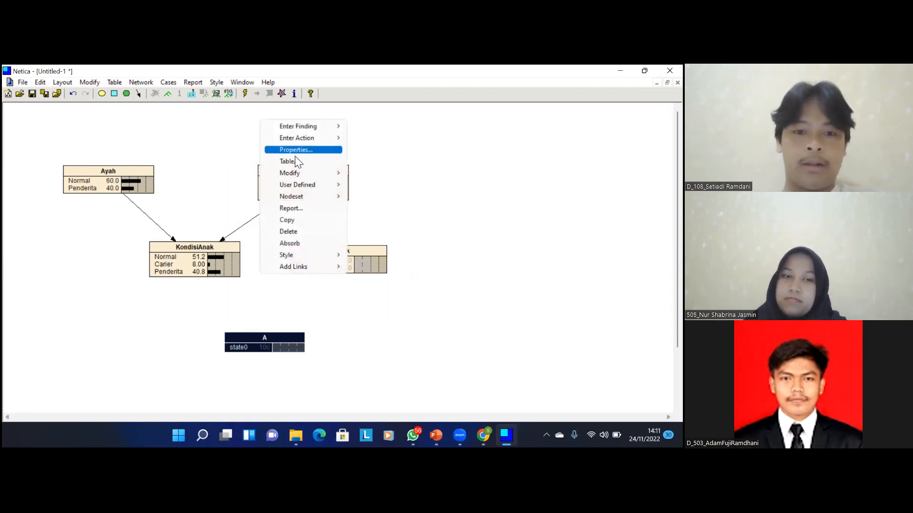
{"action": "left_click", "coordinate": [295, 155]}
{"action": "key", "text": "BackSpace"}
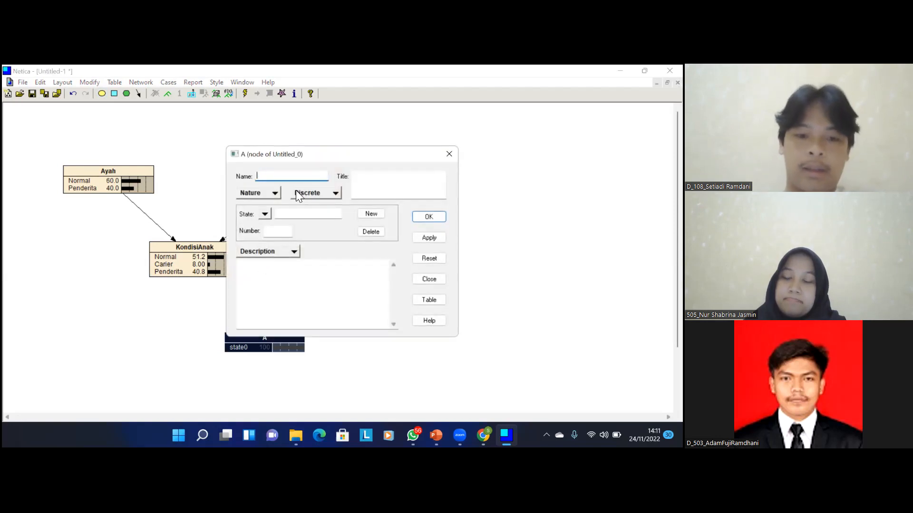
{"action": "type", "text": "Kondis"}
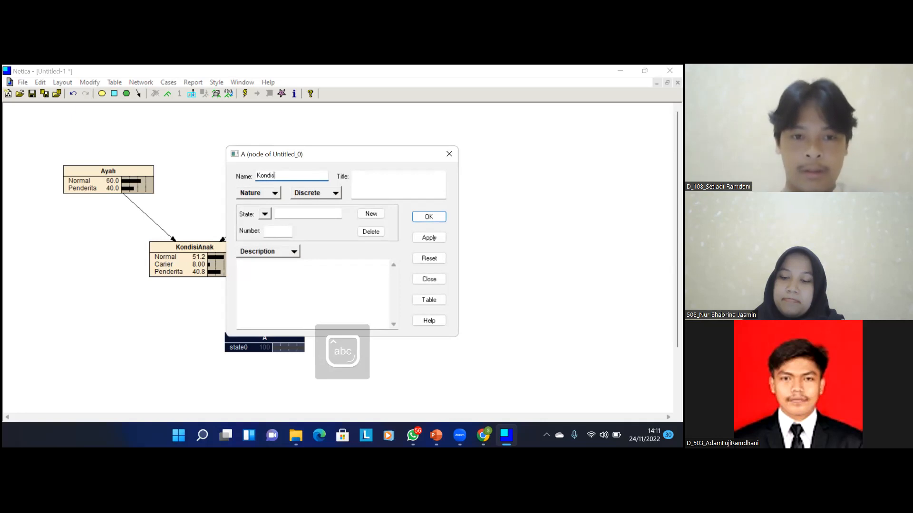
{"action": "type", "text": "iBerdasarkan"}
{"action": "key", "text": "Caps_Lock"}
{"action": "type", "text": "JKA"}
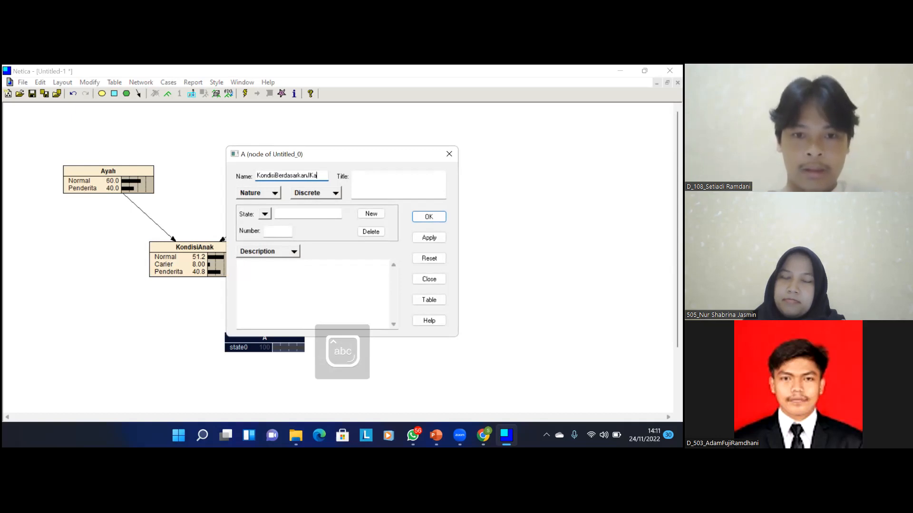
{"action": "key", "text": "Caps_Lock"}
{"action": "type", "text": "nak"}
Step: Enter LakiLakiNormal as the first state of KondisiBerdasarkanJKAnak
{"action": "left_click", "coordinate": [293, 214]}
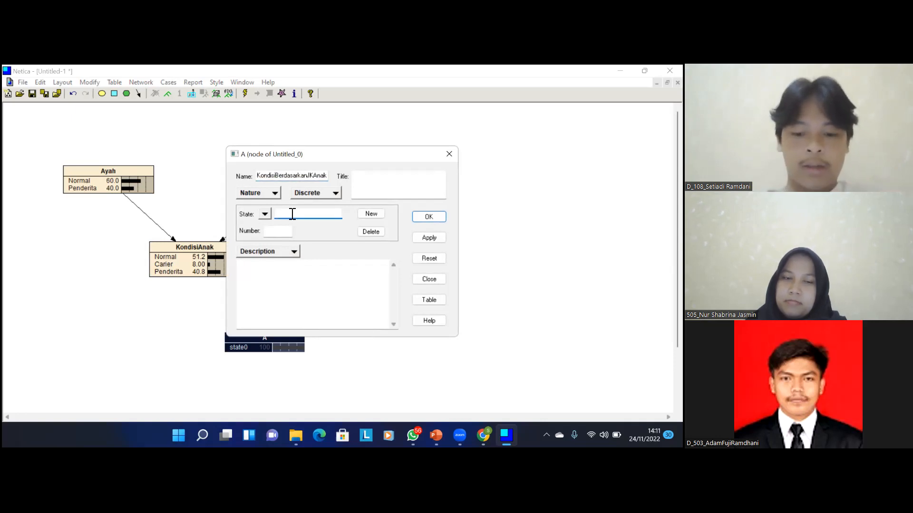
{"action": "key", "text": "Caps_Lock"}
{"action": "type", "text": "LakiLaki"}
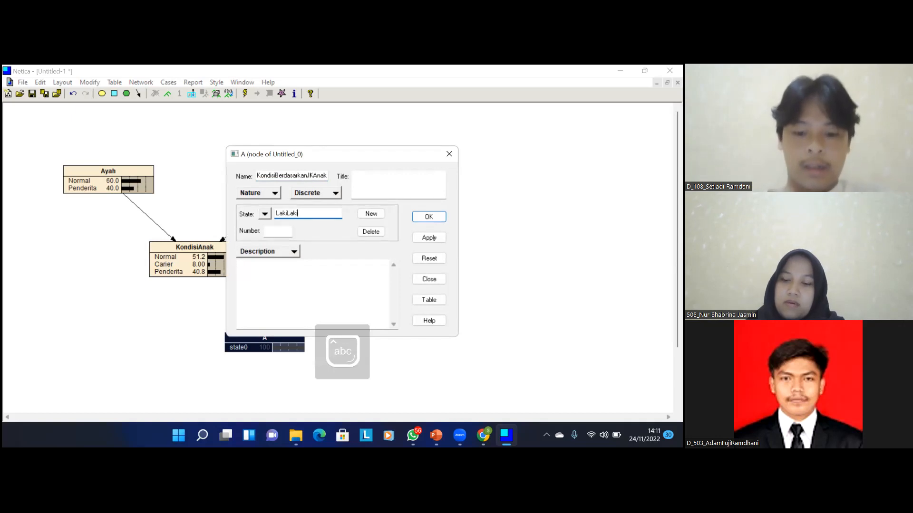
{"action": "key", "text": "Caps_Lock"}
{"action": "type", "text": "NOrmal"}
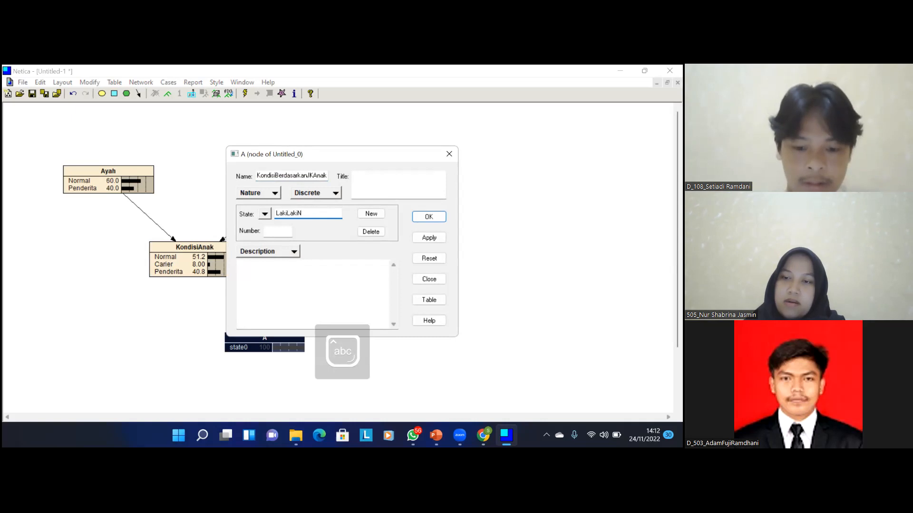
{"action": "type", "text": "rmal"}
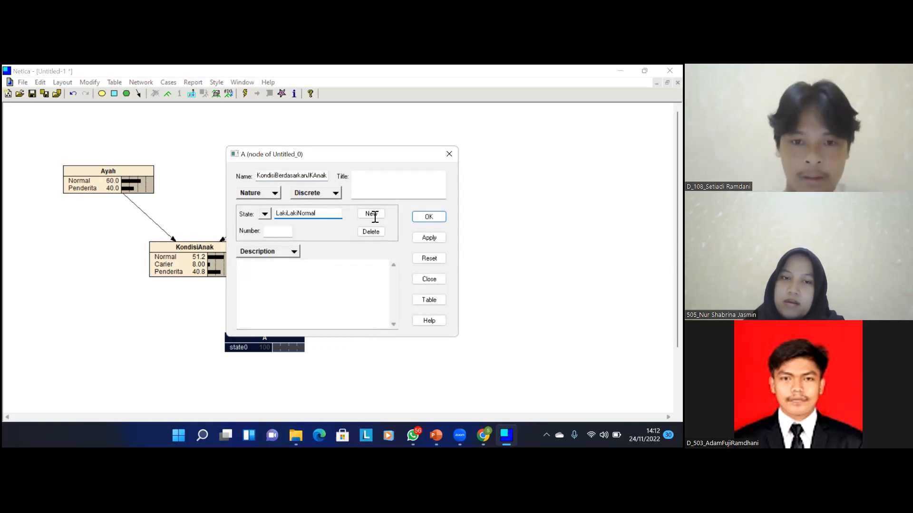
Step: Add LakiLakiPenderita as the second state of KondisiBerdasarkanJKAnak
{"action": "left_click", "coordinate": [373, 214]}
{"action": "key", "text": "Caps_Lock"}
{"action": "type", "text": "Laki"}
{"action": "key", "text": "Caps_Lock"}
{"action": "type", "text": "LakiL"}
{"action": "key", "text": "Caps_Lock"}
{"action": "type", "text": "aki"}
{"action": "key", "text": "Caps_Lock"}
{"action": "type", "text": "P"}
{"action": "key", "text": "Caps_Lock"}
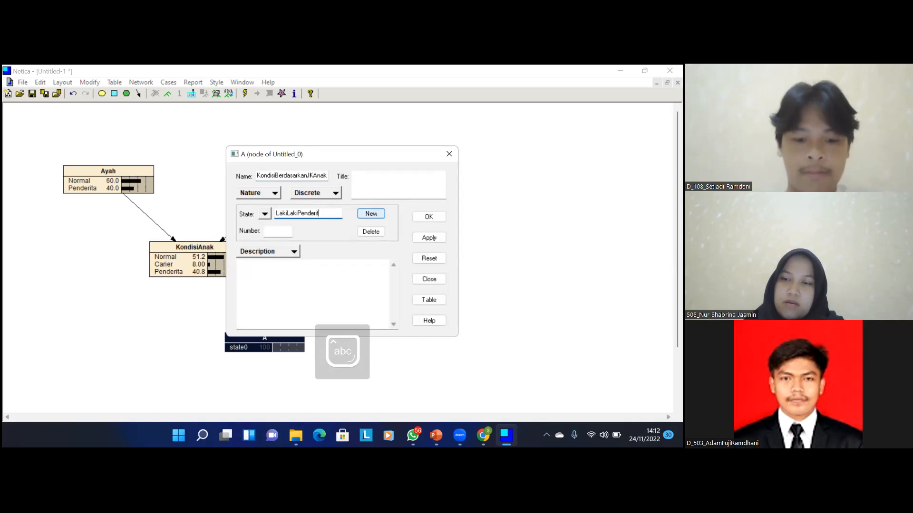
{"action": "type", "text": "enderita"}
Step: Add PerempuanNormal as the third state of KondisiBerdasarkanJKAnak
{"action": "left_click", "coordinate": [380, 216]}
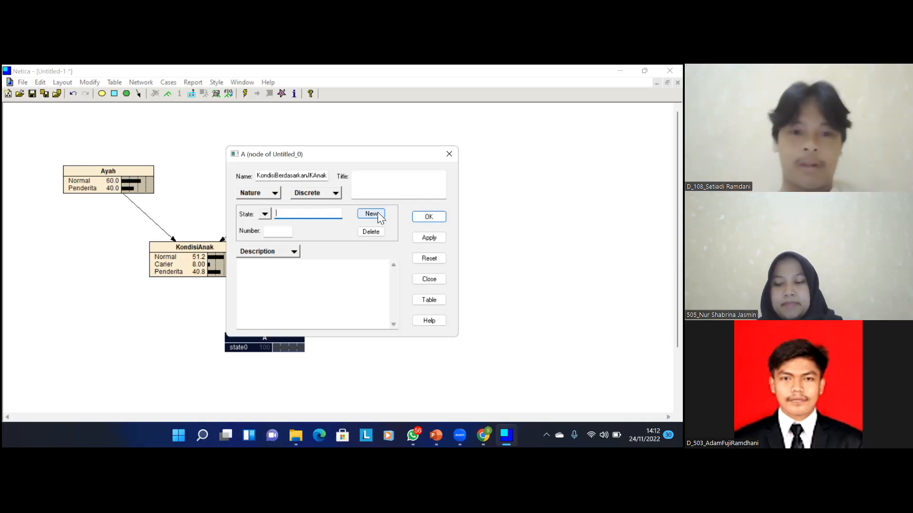
{"action": "type", "text": "Perem"}
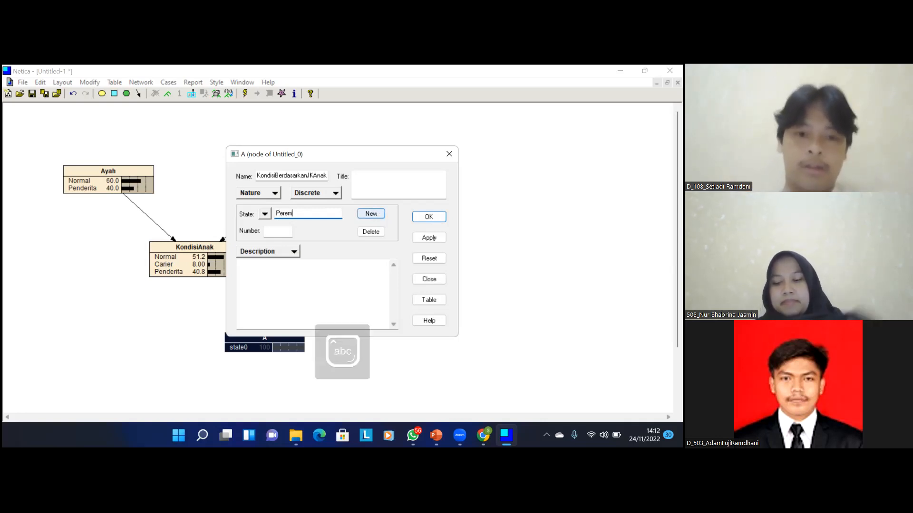
{"action": "type", "text": "puanNorma"}
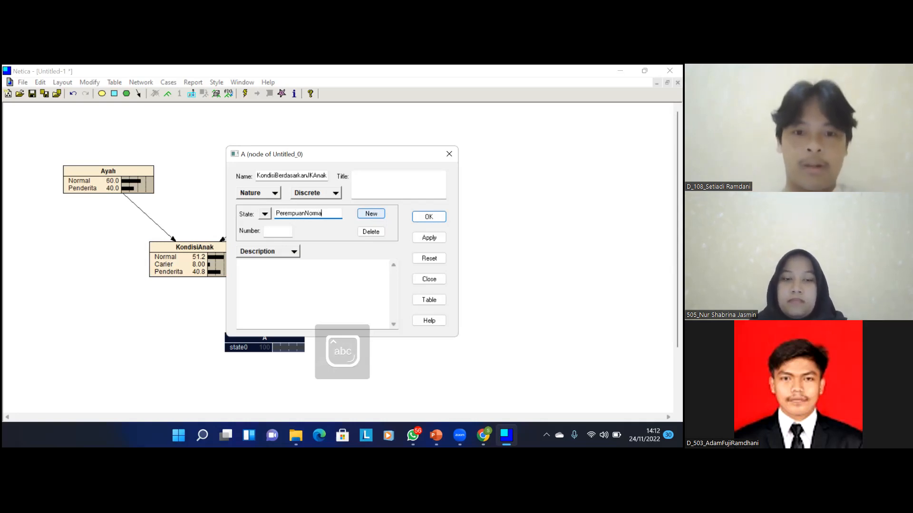
{"action": "type", "text": "l"}
Step: Add PerempuanCarier as the fourth state of KondisiBerdasarkanJKAnak
{"action": "left_click", "coordinate": [372, 214]}
{"action": "type", "text": "P"}
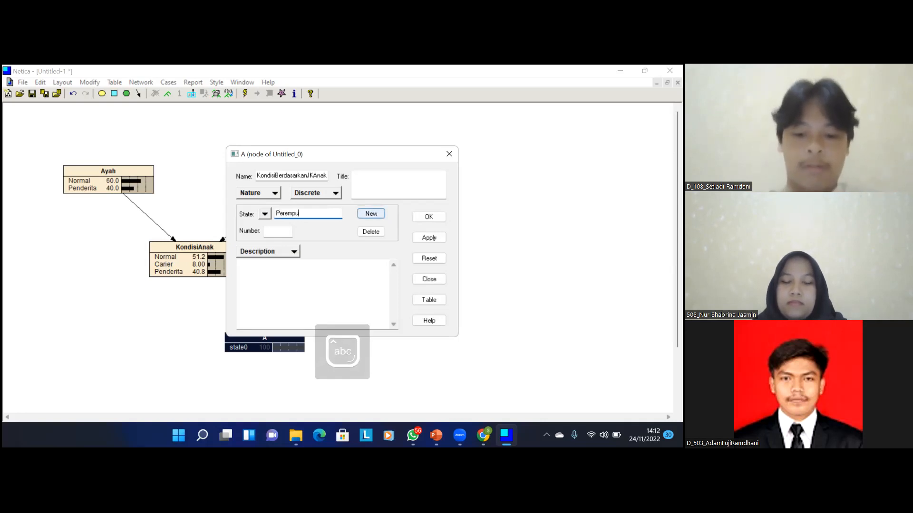
{"action": "key", "text": "Caps_Lock"}
{"action": "type", "text": "erempuan"}
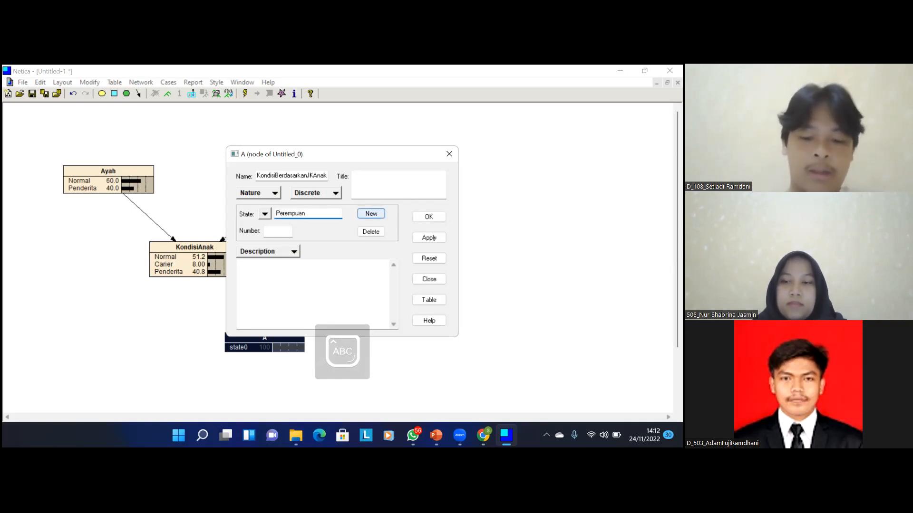
{"action": "type", "text": "C"}
{"action": "key", "text": "Caps_Lock"}
{"action": "type", "text": "arier"}
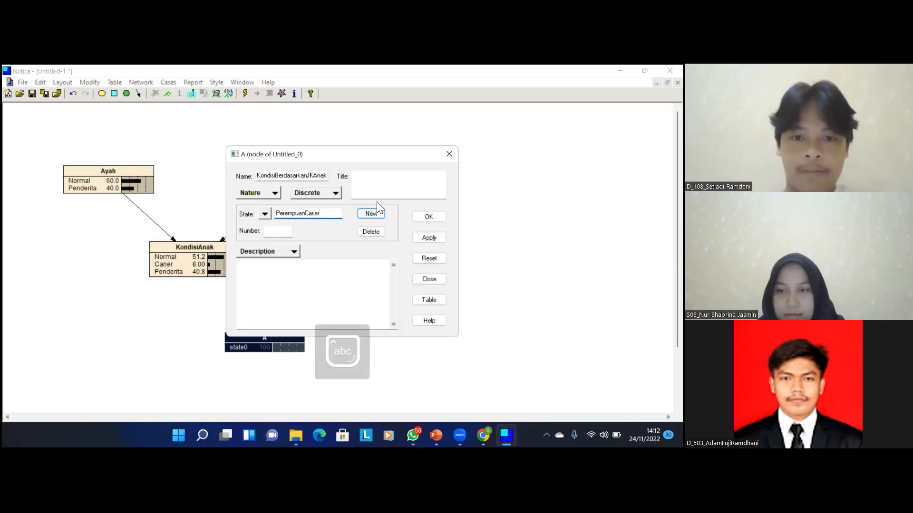
Step: Add PerempuanPenderita as the fifth state of KondisiBerdasarkanJKAnak and accept the node properties
{"action": "key", "text": "Return"}
{"action": "type", "text": "Perempua"}
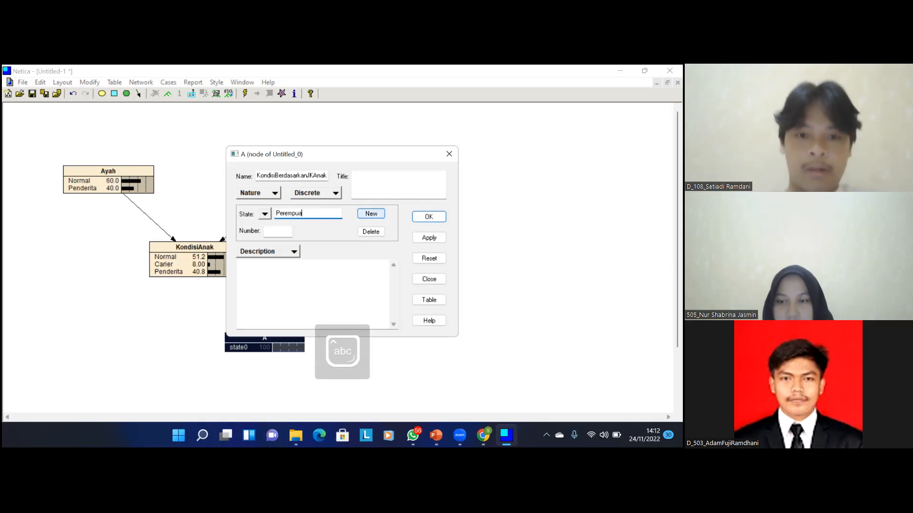
{"action": "type", "text": "n"}
{"action": "key", "text": "Caps_Lock"}
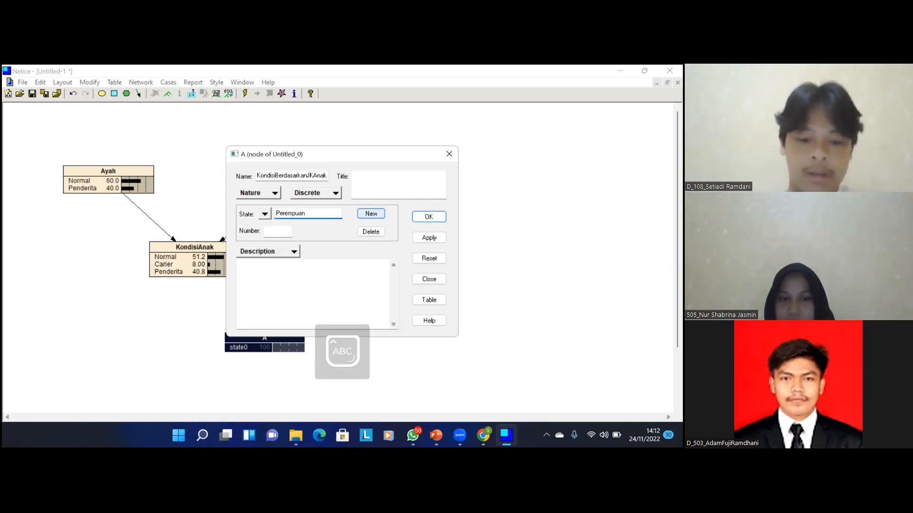
{"action": "type", "text": "Penderita"}
{"action": "key", "text": "Return"}
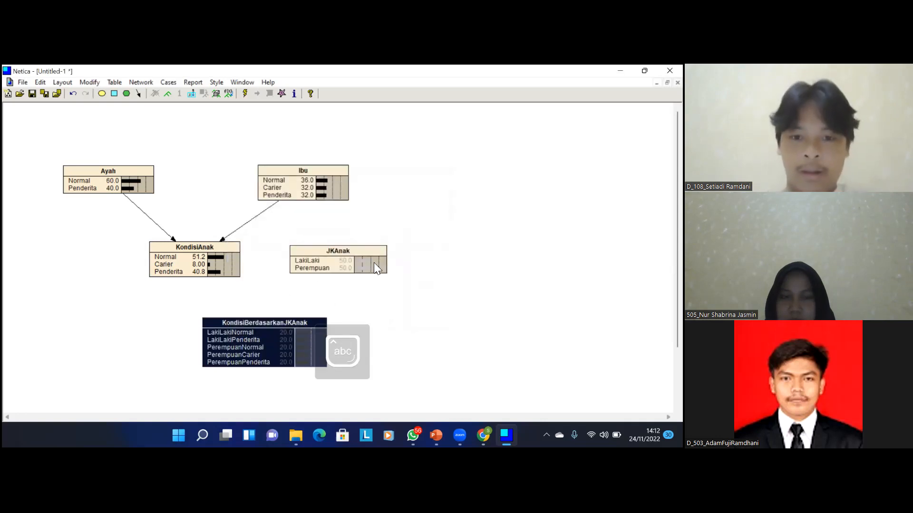
Step: Fill the probability table of JKAnak with 75 for LakiLaki and 25 for Perempuan, and accept it
{"action": "left_click", "coordinate": [335, 251]}
{"action": "right_click", "coordinate": [335, 248]}
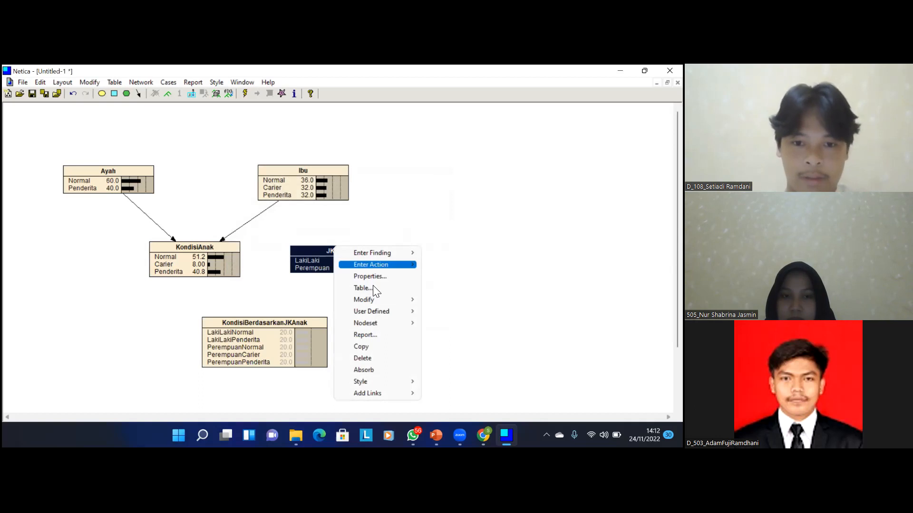
{"action": "key", "text": "Return"}
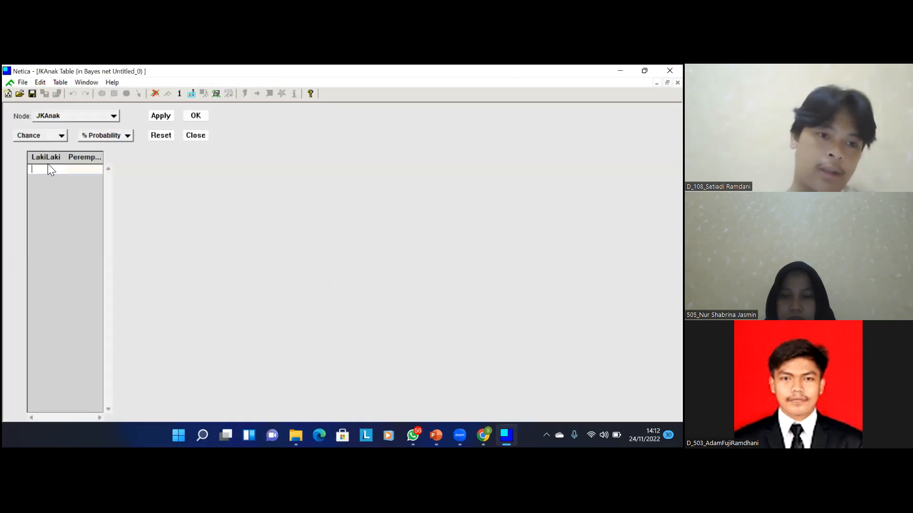
{"action": "type", "text": "75"}
{"action": "key", "text": "Tab"}
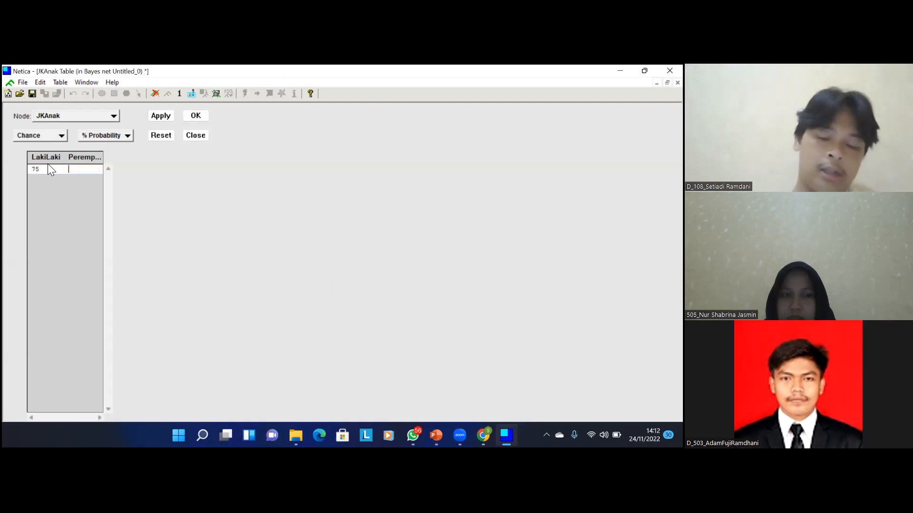
{"action": "type", "text": "25"}
{"action": "left_click", "coordinate": [194, 114]}
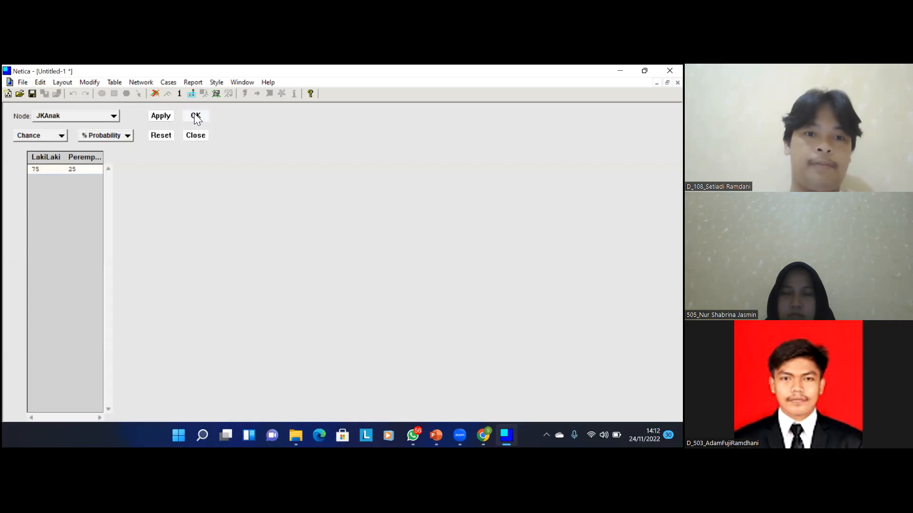
{"action": "left_click", "coordinate": [338, 330]}
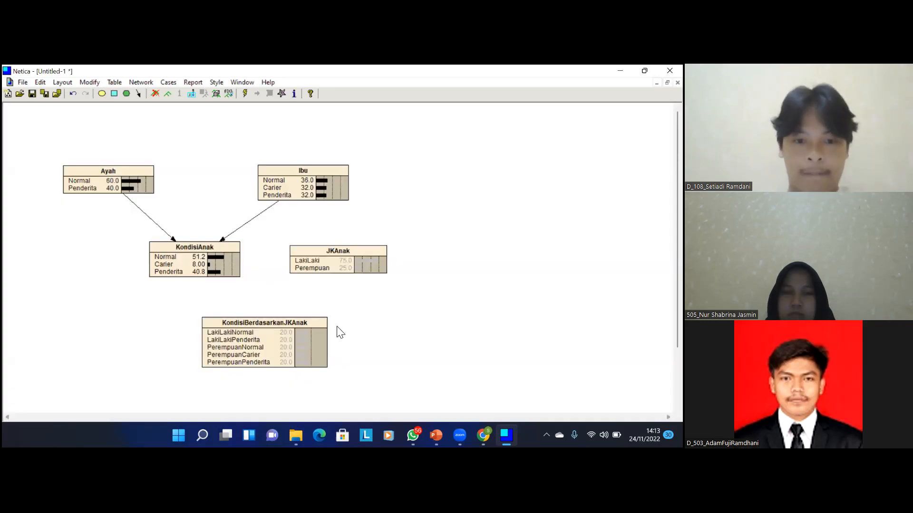
Step: Try to switch the table of KondisiBerdasarkanJKAnak to Deterministic and accept it
{"action": "left_click", "coordinate": [286, 315]}
{"action": "right_click", "coordinate": [286, 315]}
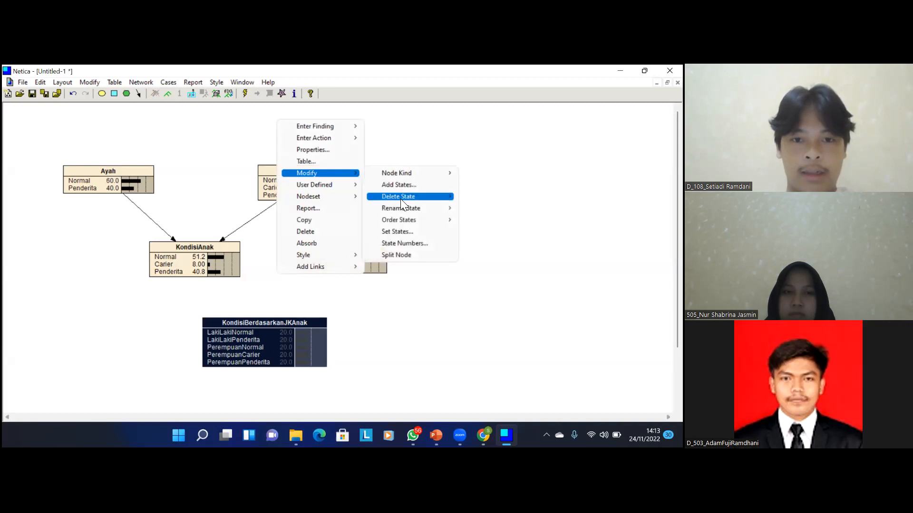
{"action": "left_click", "coordinate": [309, 160]}
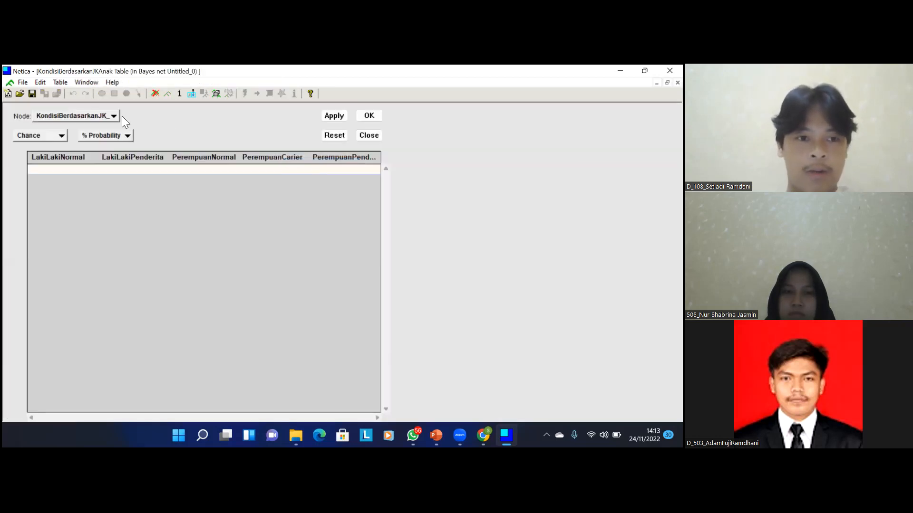
{"action": "left_click", "coordinate": [60, 137]}
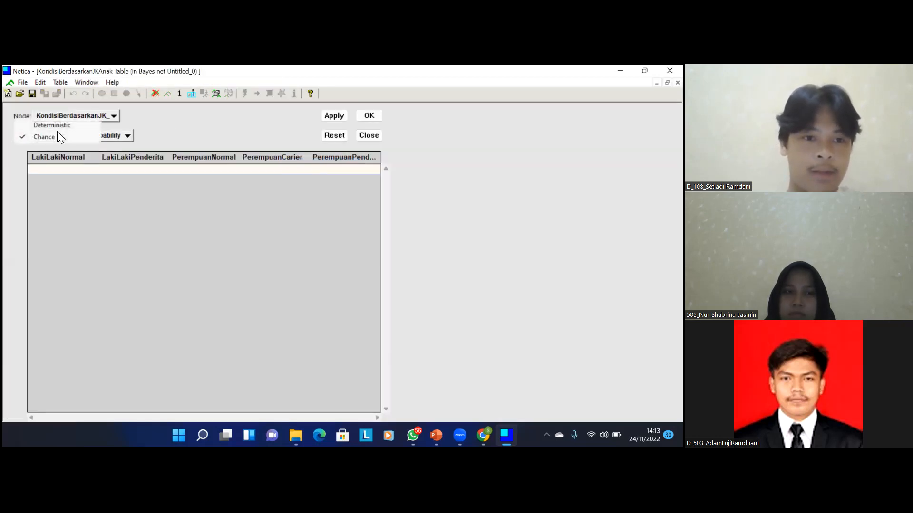
{"action": "key", "text": "Up"}
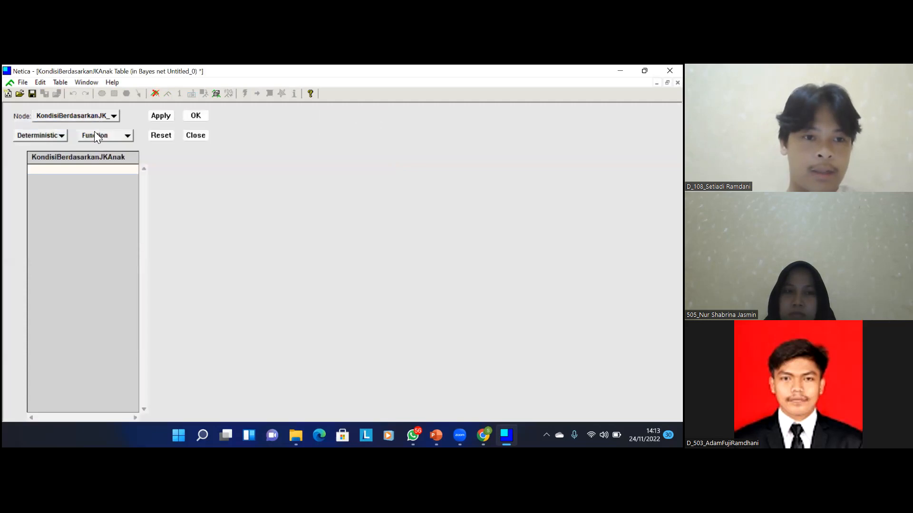
{"action": "left_click", "coordinate": [195, 115]}
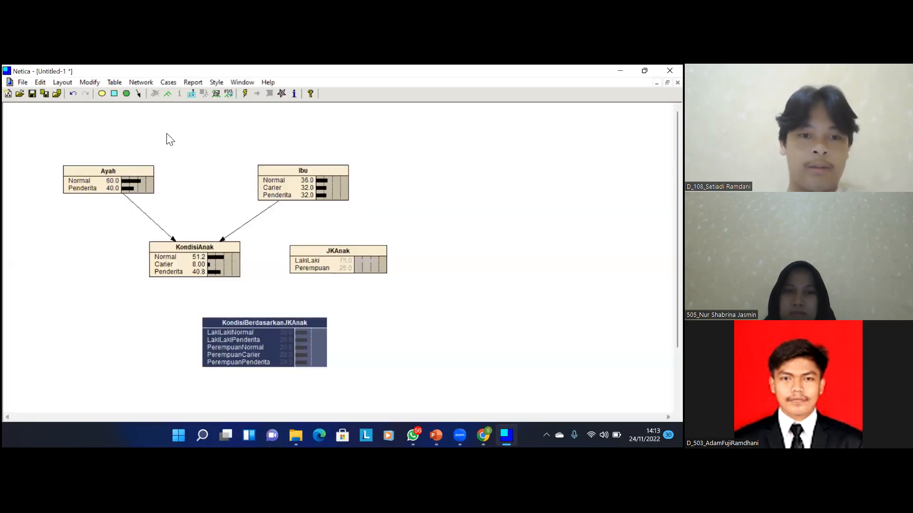
Step: Link KondisiAnak and JKAnak to KondisiBerdasarkanJKAnak, and compile the network
{"action": "left_click", "coordinate": [213, 245]}
{"action": "left_click", "coordinate": [139, 93]}
{"action": "left_click_drag", "start_coordinate": [193, 259], "coordinate": [274, 348]}
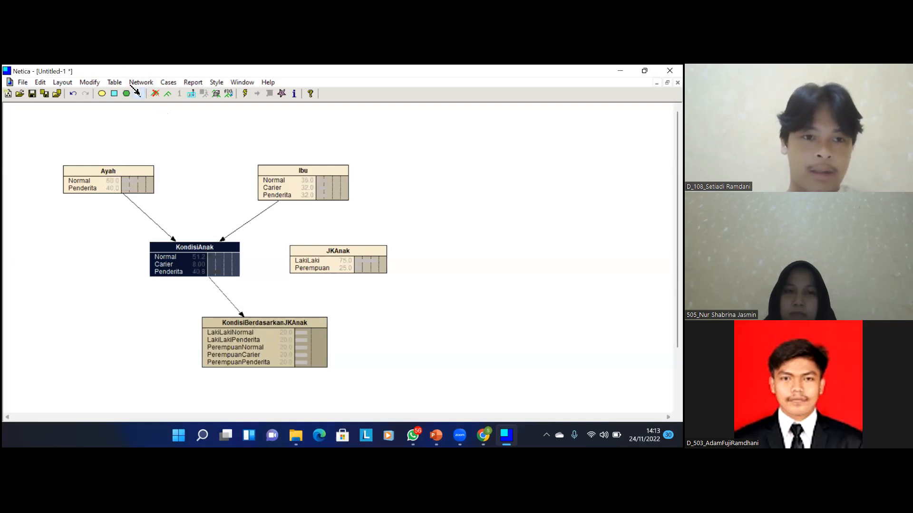
{"action": "left_click_drag", "start_coordinate": [320, 244], "coordinate": [276, 319]}
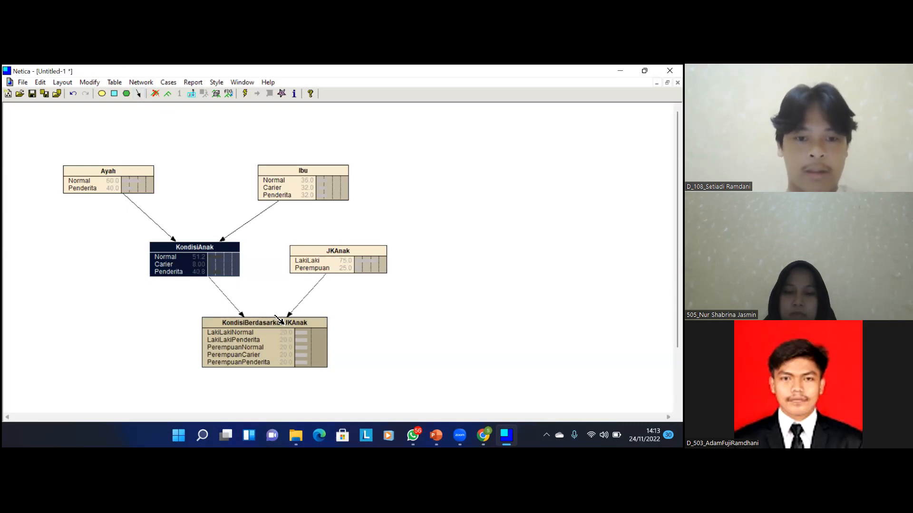
{"action": "left_click", "coordinate": [280, 320]}
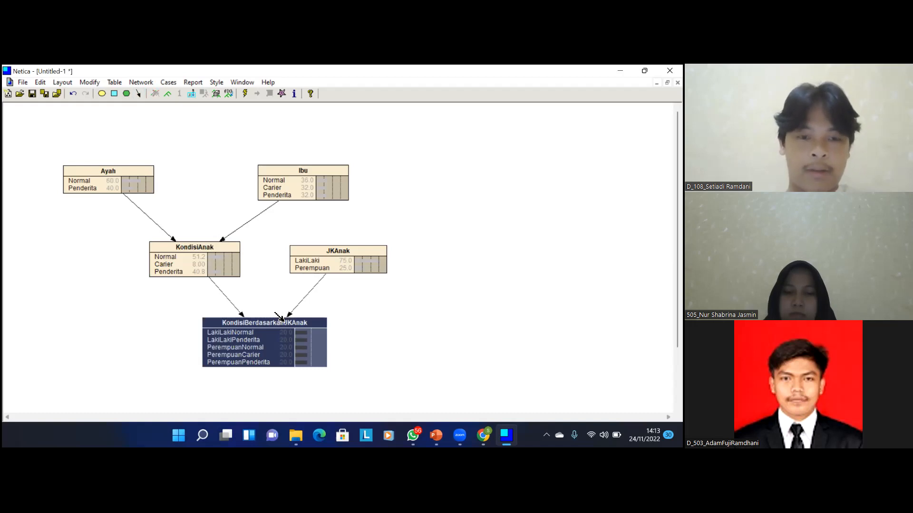
{"action": "left_click", "coordinate": [245, 94]}
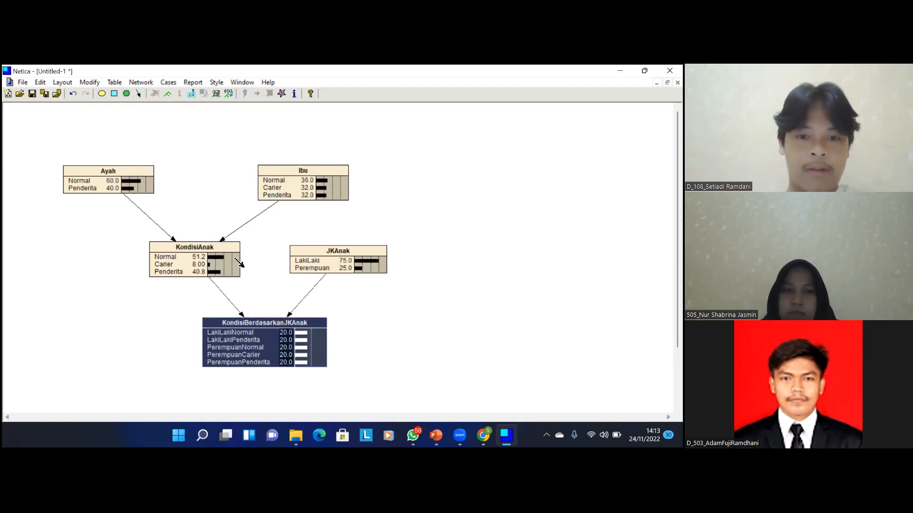
Step: Open the table of KondisiBerdasarkanJKAnak and change its type to Deterministic
{"action": "right_click", "coordinate": [257, 320]}
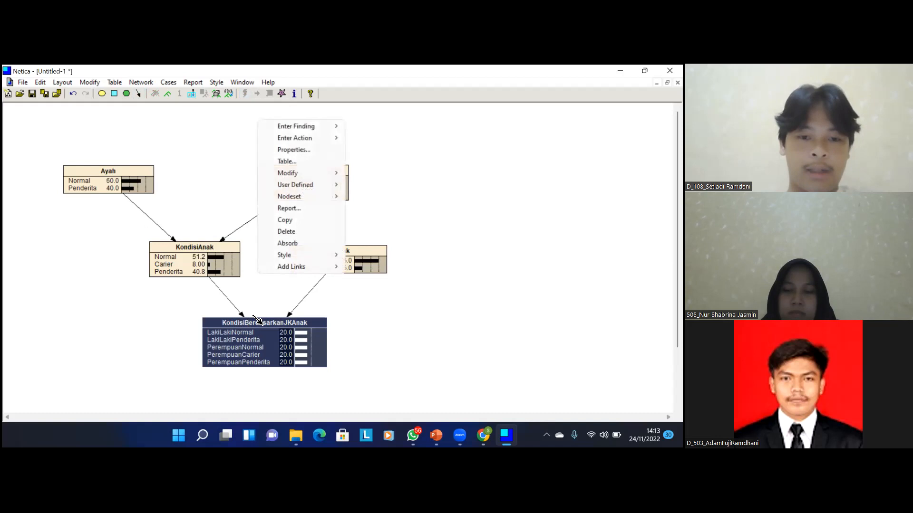
{"action": "left_click", "coordinate": [289, 159]}
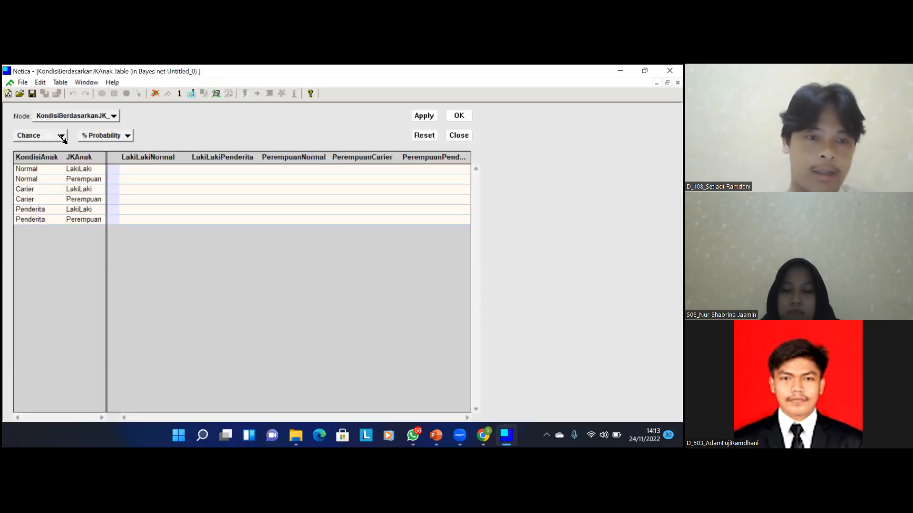
{"action": "left_click", "coordinate": [33, 134]}
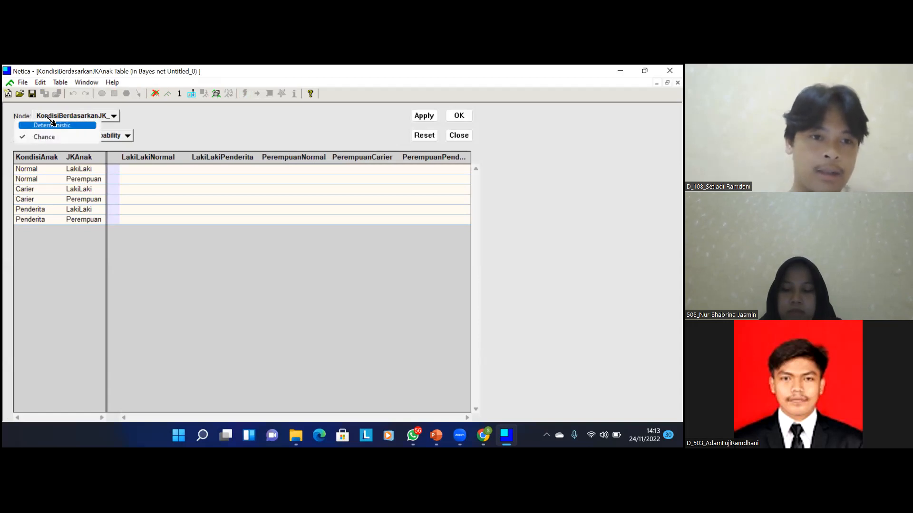
{"action": "left_click", "coordinate": [53, 124]}
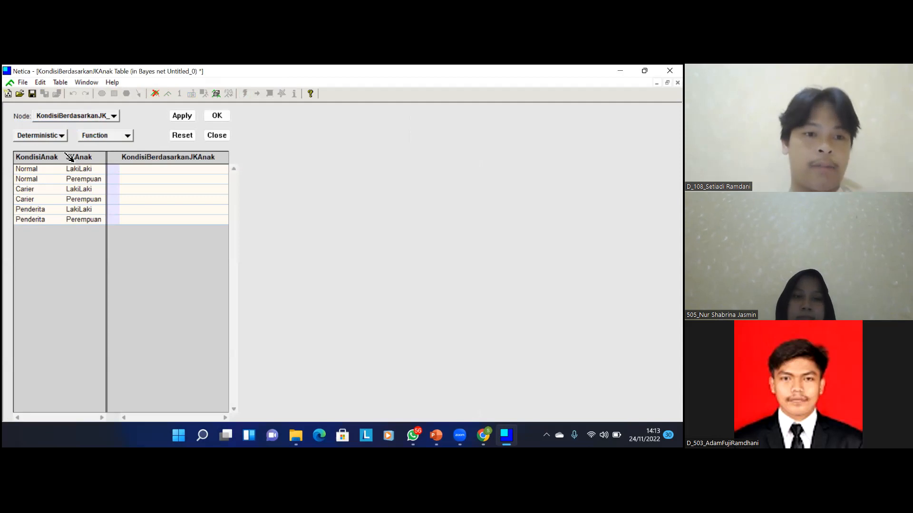
Step: For KondisiAnak Normal, assign LakiLakiNormal to the LakiLaki row and PerempuanNormal to the Perempuan row
{"action": "left_click", "coordinate": [124, 169]}
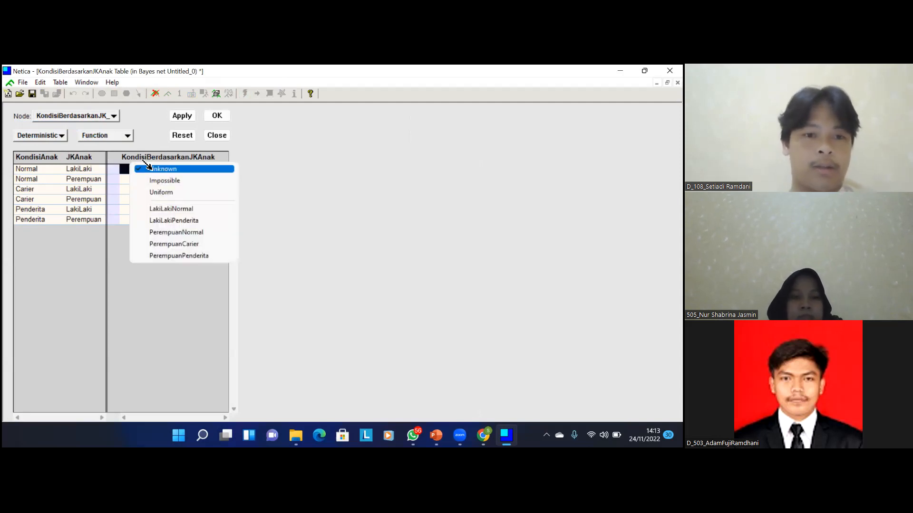
{"action": "key", "text": "Down"}
{"action": "key", "text": "Down"}
{"action": "key", "text": "Return"}
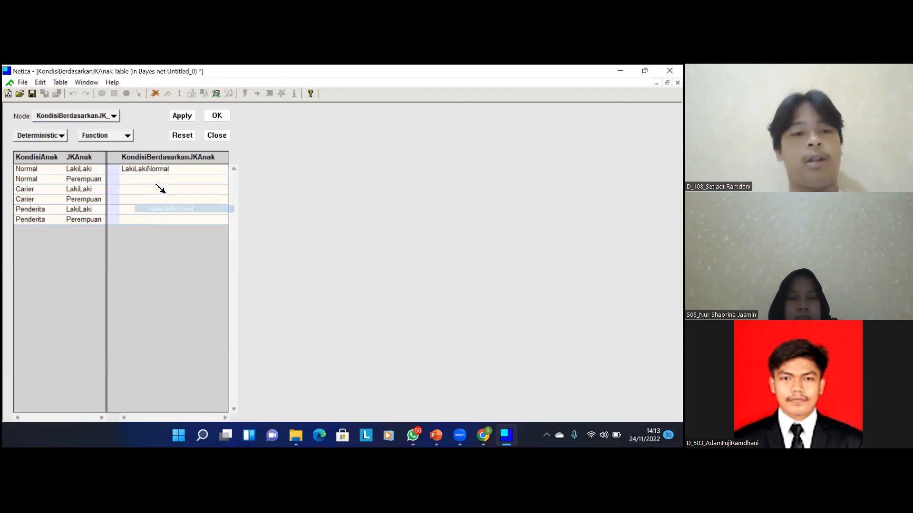
{"action": "left_click", "coordinate": [152, 177]}
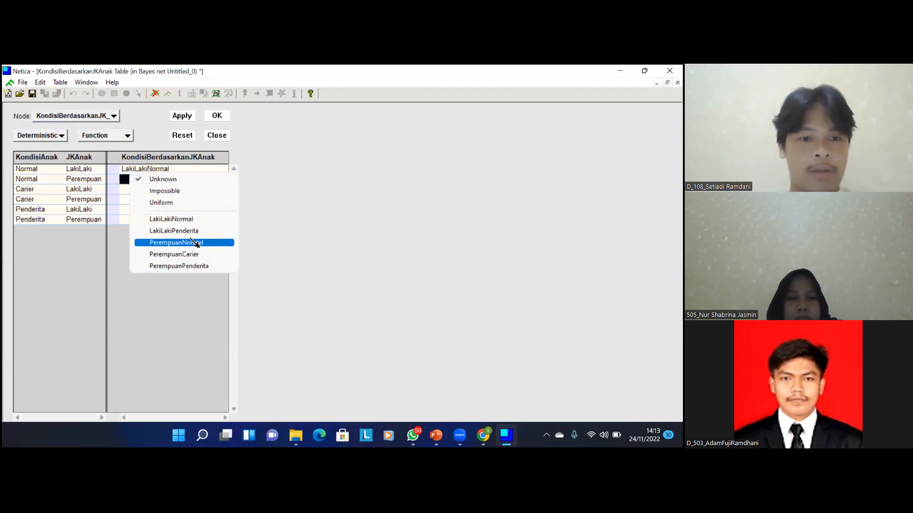
{"action": "left_click", "coordinate": [192, 242]}
Step: For KondisiAnak Carier, assign LakiLakiPenderita to the LakiLaki row and PerempuanCarier to the Perempuan row
{"action": "left_click", "coordinate": [136, 188]}
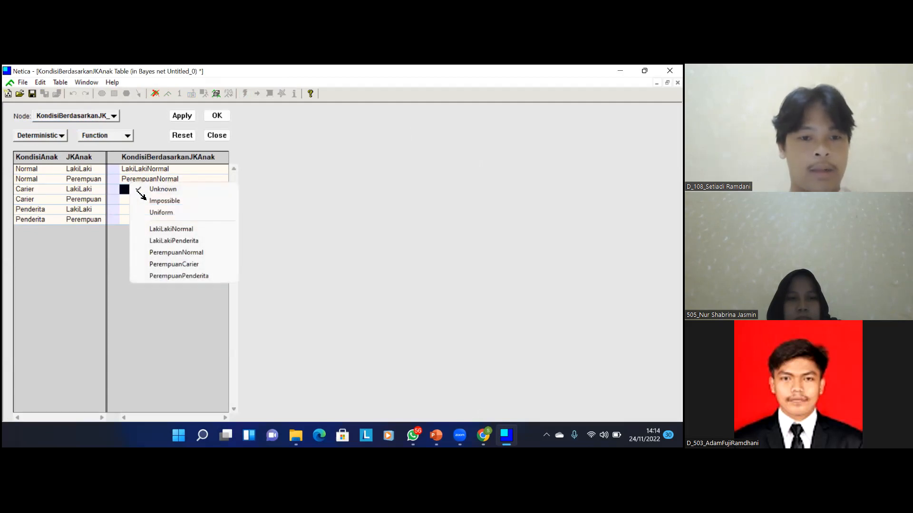
{"action": "left_click", "coordinate": [168, 240]}
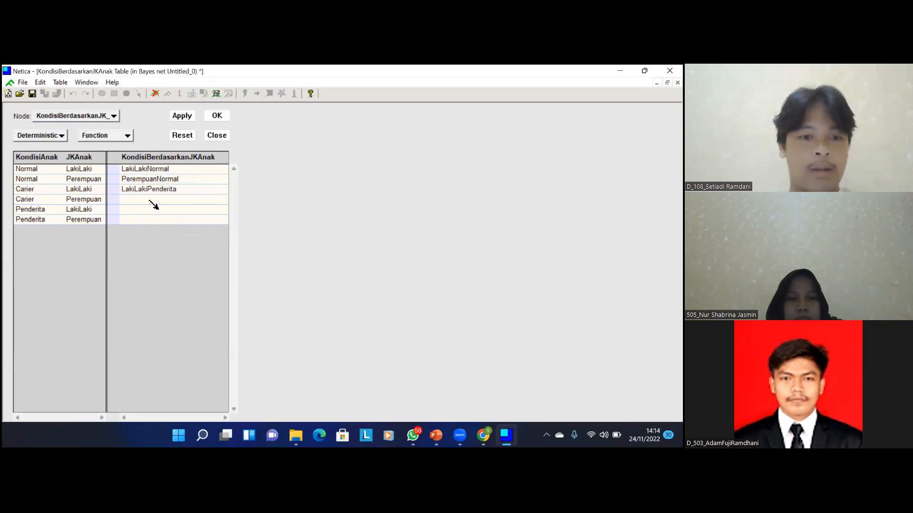
{"action": "left_click", "coordinate": [136, 200]}
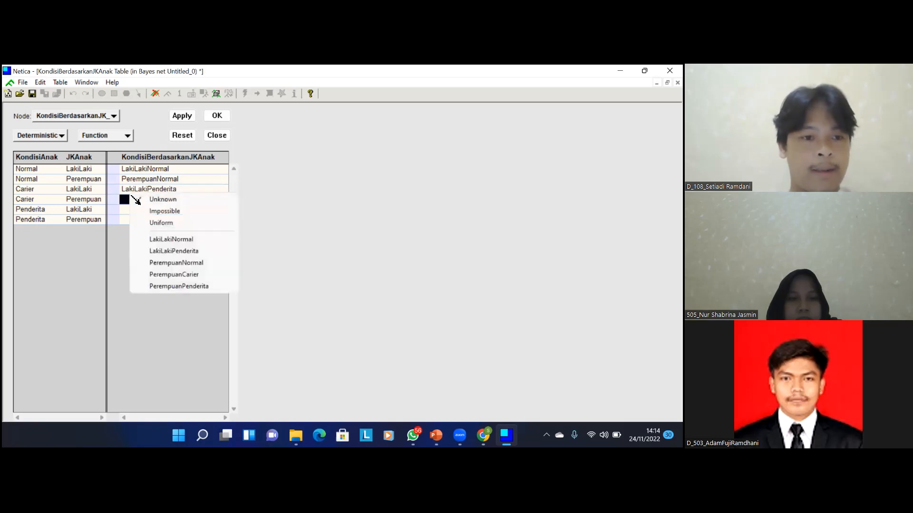
{"action": "left_click", "coordinate": [173, 272]}
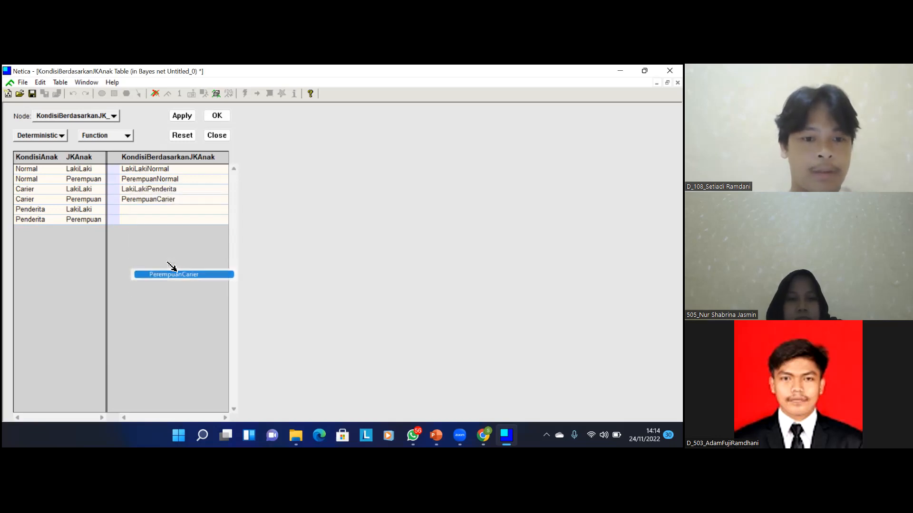
Step: For KondisiAnak Penderita, assign LakiLakiPenderita to the LakiLaki row and PerempuanPenderita to the Perempuan row, and accept the table
{"action": "left_click", "coordinate": [149, 207]}
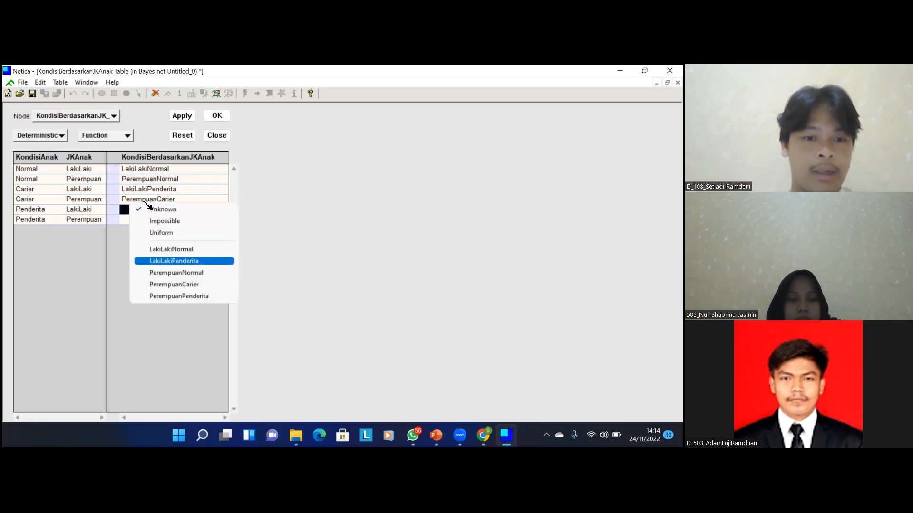
{"action": "left_click", "coordinate": [167, 261]}
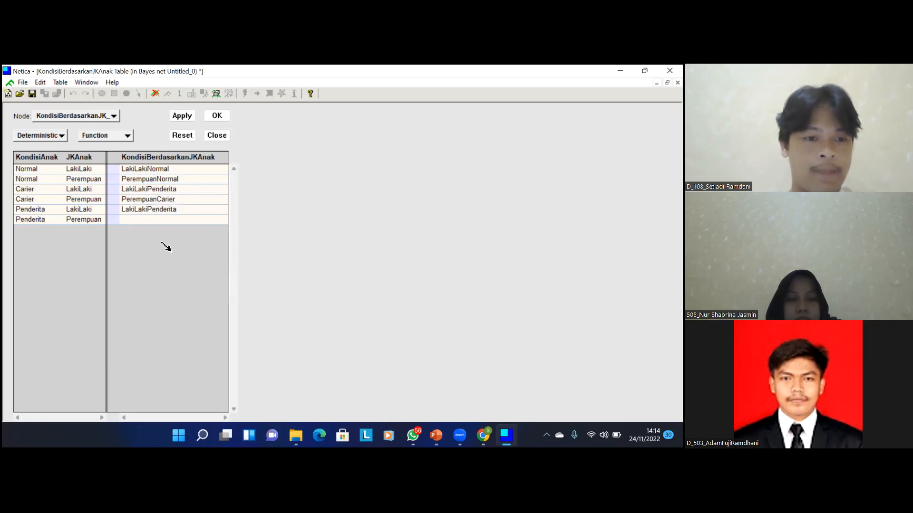
{"action": "left_click", "coordinate": [153, 219]}
{"action": "left_click", "coordinate": [167, 305]}
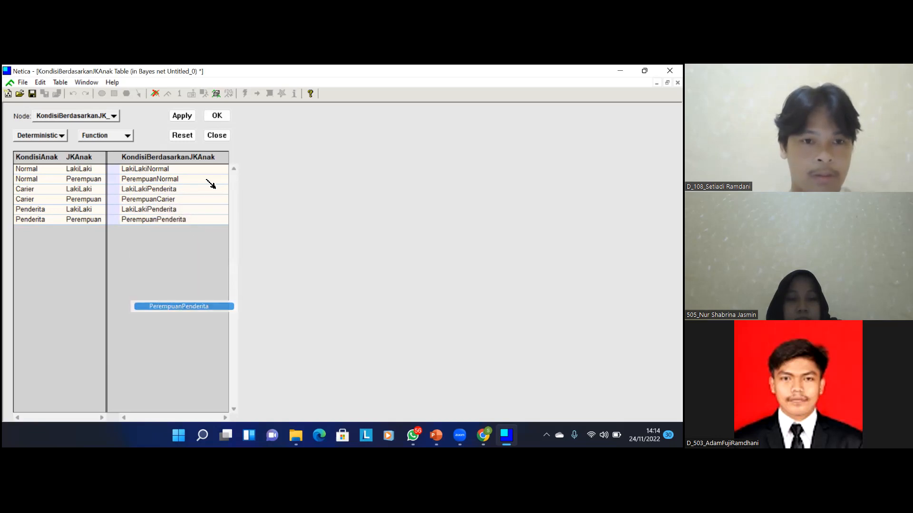
{"action": "left_click", "coordinate": [217, 116]}
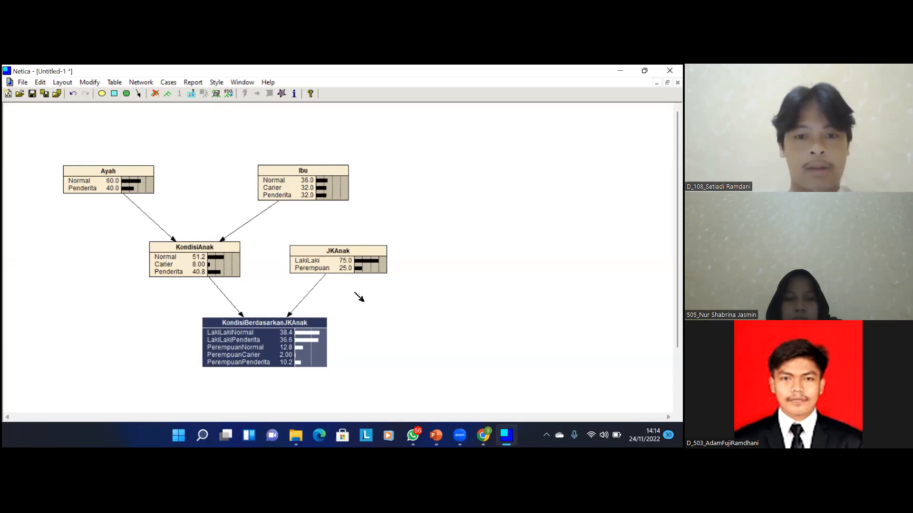
{"action": "left_click", "coordinate": [408, 309]}
{"action": "left_click_drag", "start_coordinate": [350, 254], "coordinate": [346, 250]}
{"action": "left_click", "coordinate": [357, 311]}
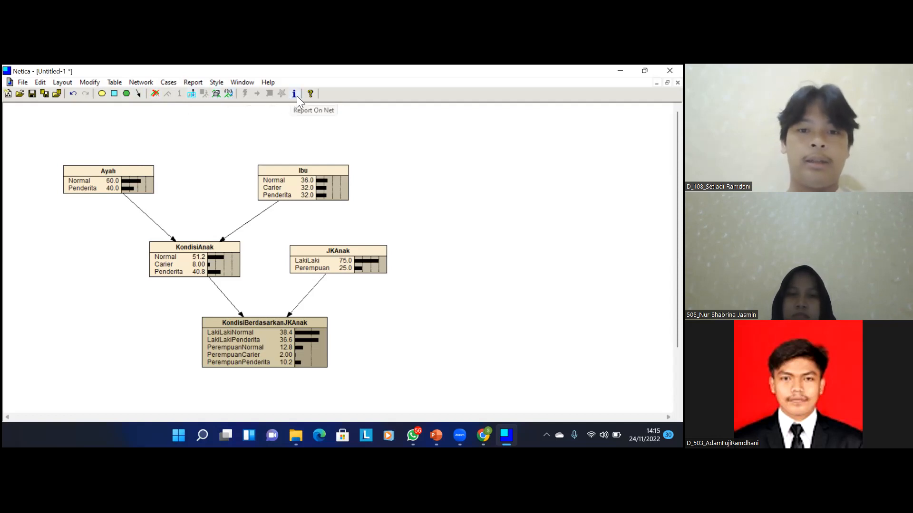
{"action": "left_click", "coordinate": [222, 80]}
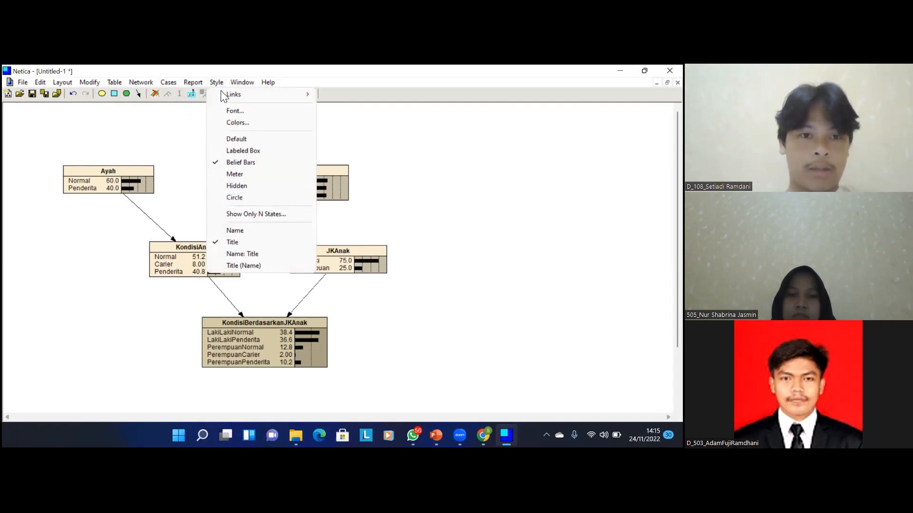
{"action": "key", "text": "Left"}
{"action": "key", "text": "Left"}
{"action": "key", "text": "Right"}
{"action": "key", "text": "Left"}
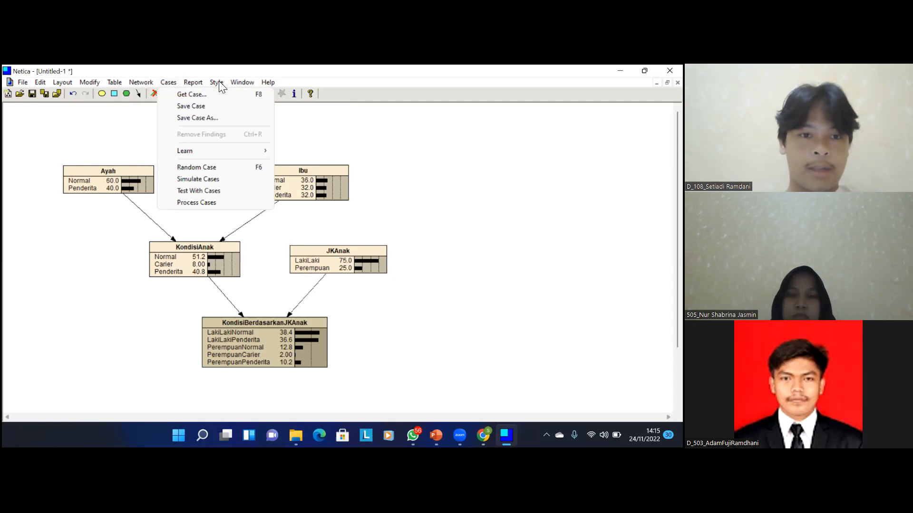
{"action": "key", "text": "Left"}
{"action": "key", "text": "Left"}
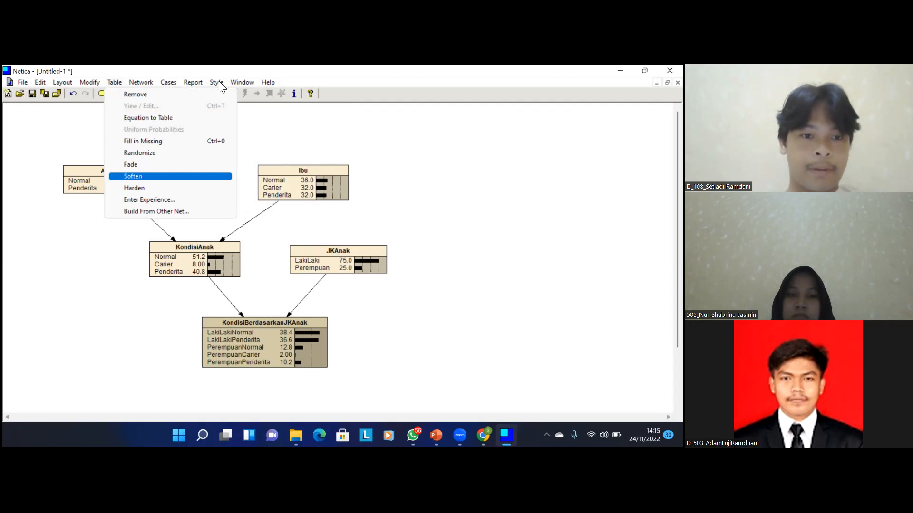
{"action": "mouse_move", "coordinate": [85, 82]}
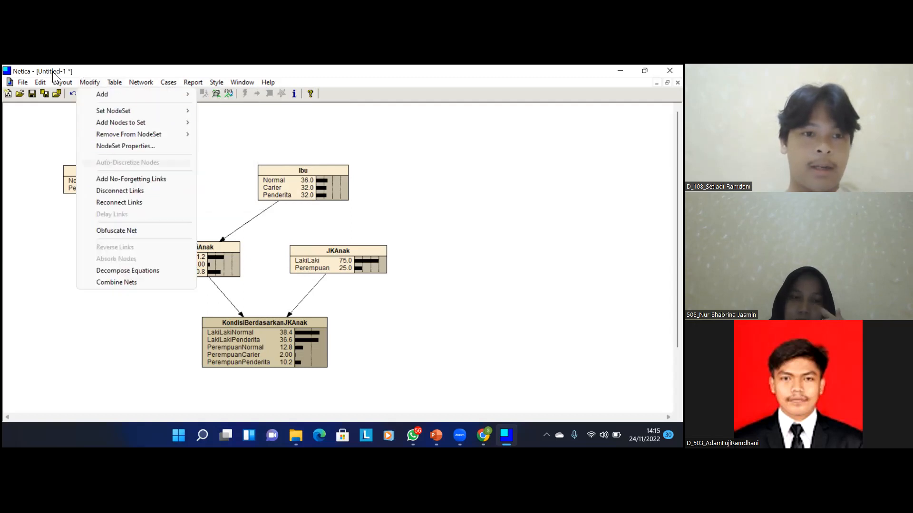
Step: Save the network in the Netica 609 folder as a Netica Bayes Net File (.neta) named Hasil Blind Colour
{"action": "mouse_move", "coordinate": [42, 77]}
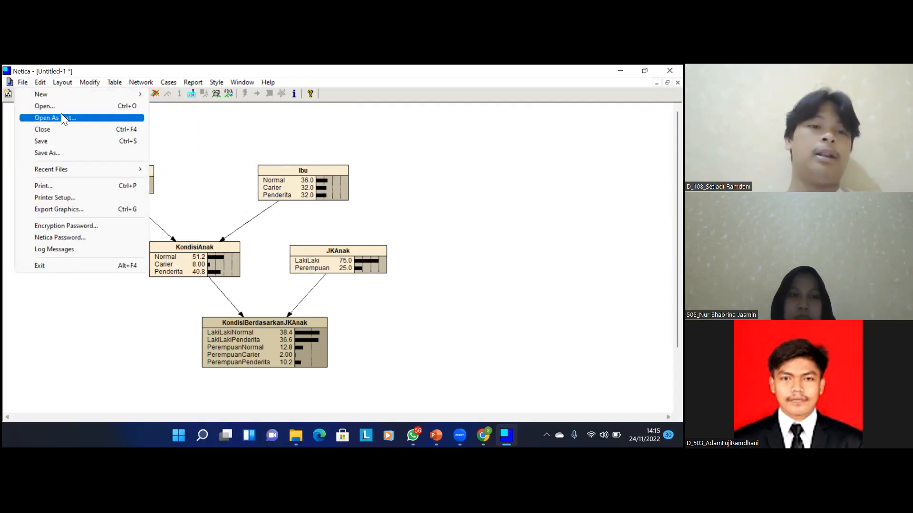
{"action": "left_click", "coordinate": [73, 142]}
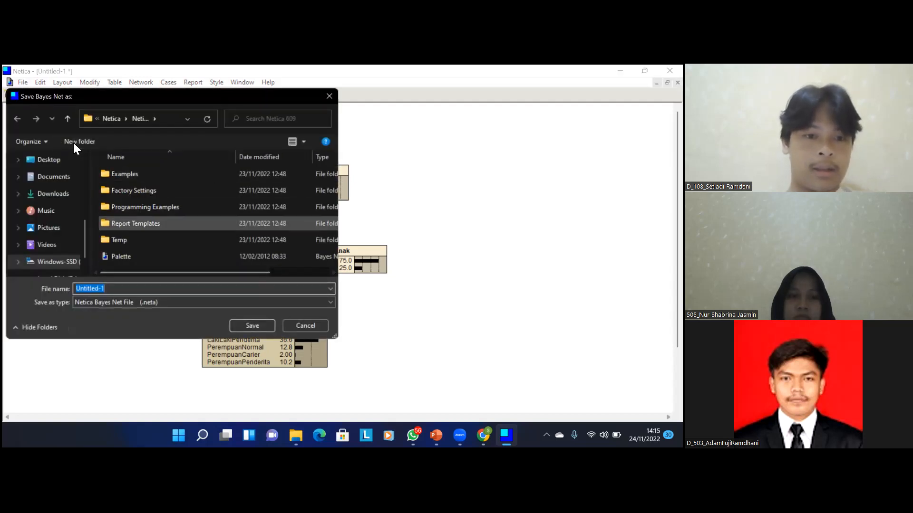
{"action": "scroll", "coordinate": [129, 224], "scroll_direction": "right", "scroll_amount": 1}
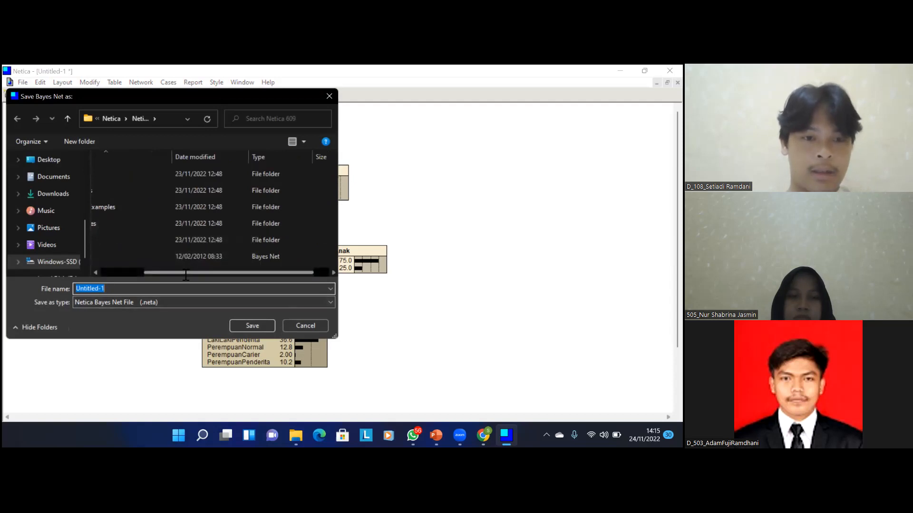
{"action": "left_click_drag", "start_coordinate": [186, 274], "coordinate": [141, 274]}
{"action": "scroll", "coordinate": [157, 225], "scroll_direction": "right", "scroll_amount": 2}
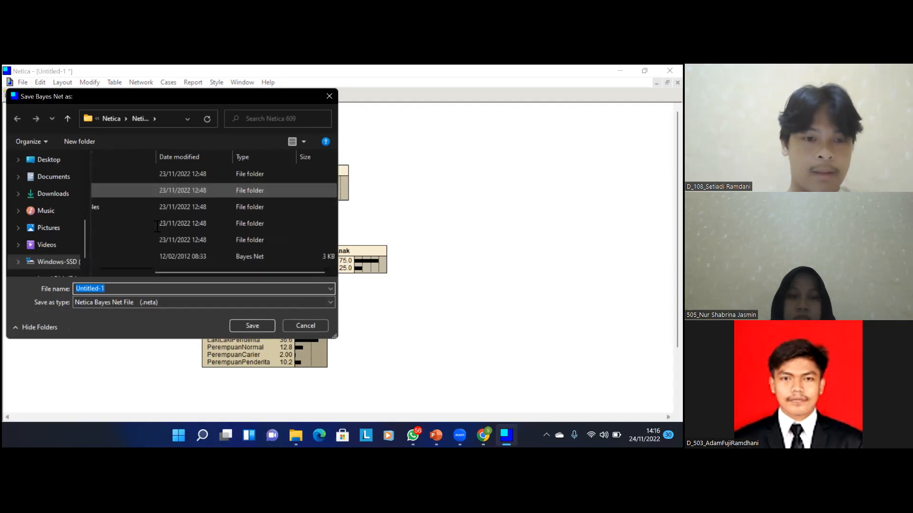
{"action": "type", "text": "H"}
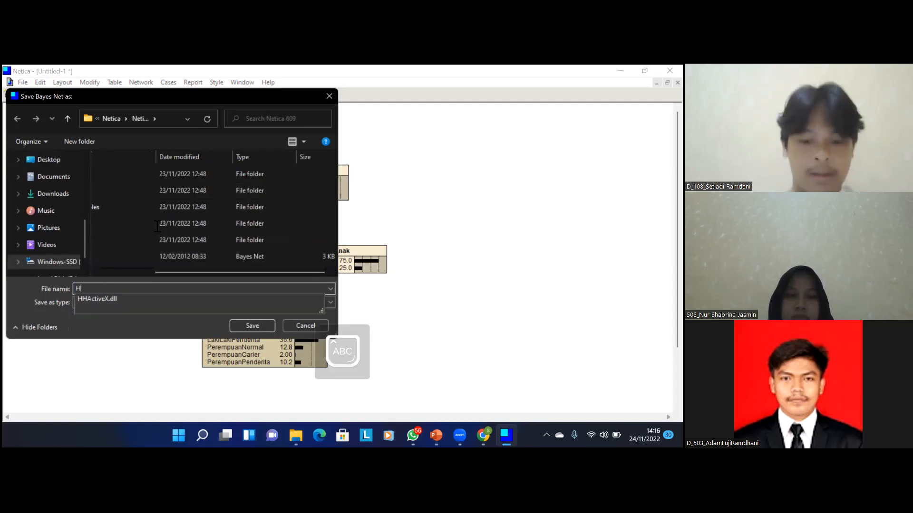
{"action": "type", "text": "asil"}
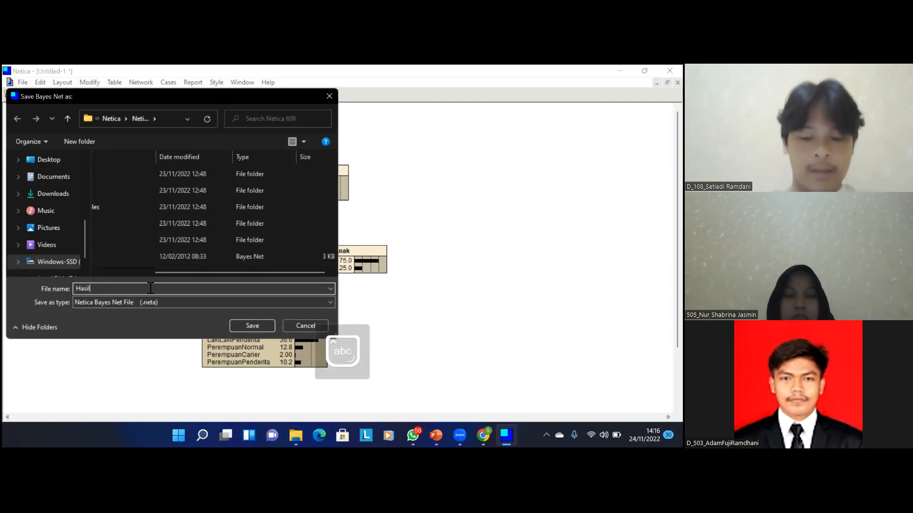
{"action": "type", "text": " Blind"}
{"action": "key", "text": "Caps_Lock"}
{"action": "type", "text": "C"}
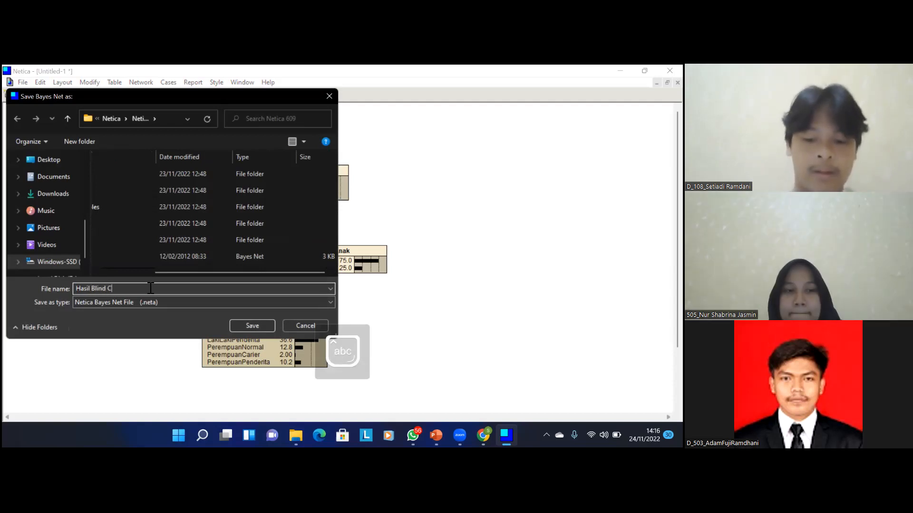
{"action": "type", "text": "olo"}
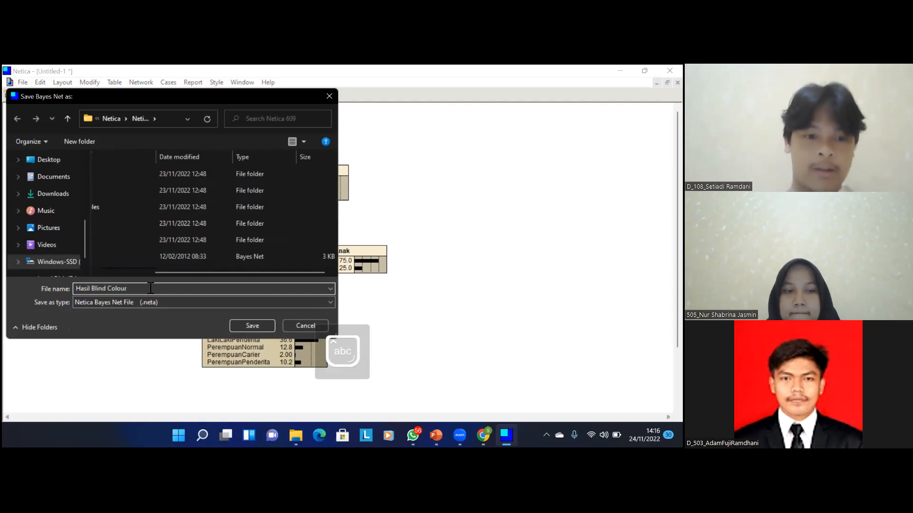
{"action": "type", "text": "ur"}
{"action": "key", "text": "Return"}
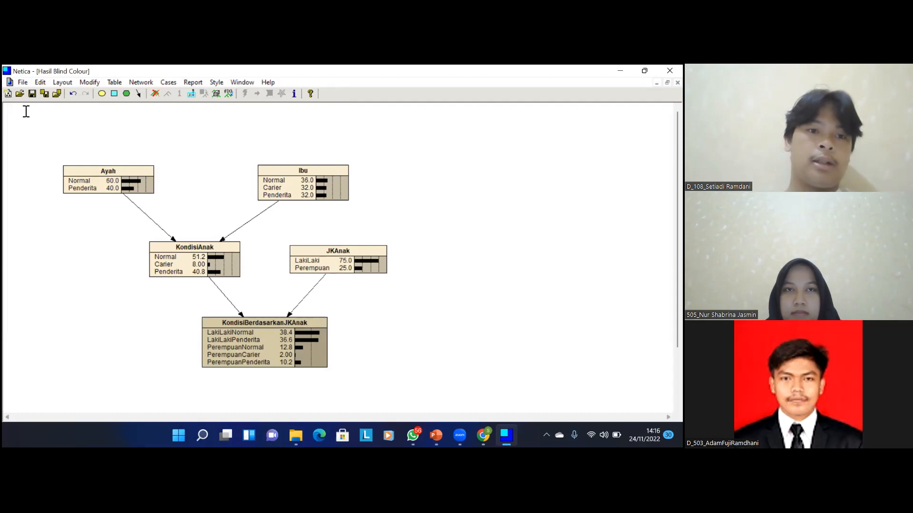
Step: Check the Netica 609 folder in File Explorer for the saved Hasil Blind Colour file, and return to Netica
{"action": "left_click", "coordinate": [296, 435]}
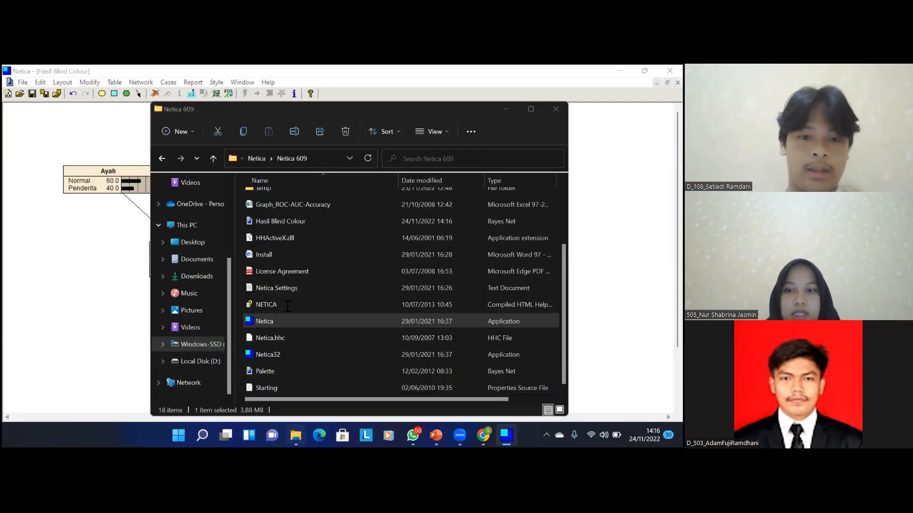
{"action": "scroll", "coordinate": [283, 252], "scroll_direction": "up", "scroll_amount": 2}
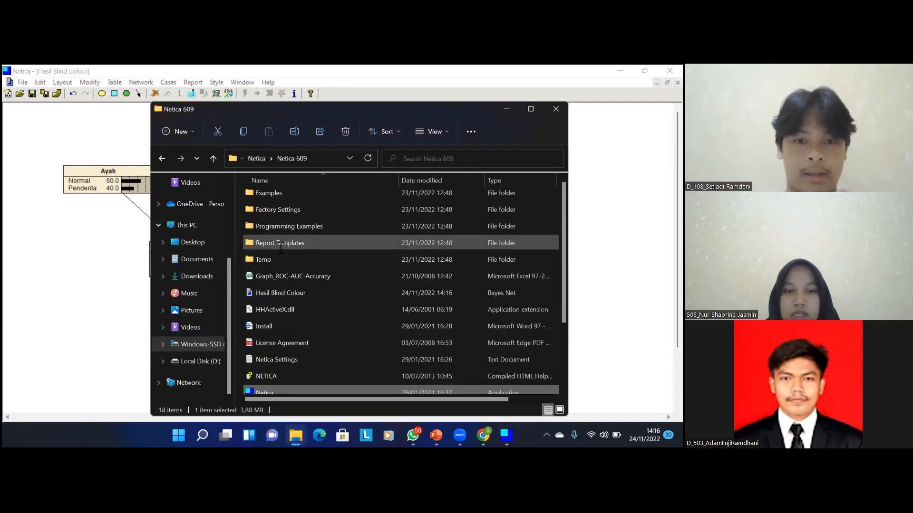
{"action": "scroll", "coordinate": [290, 281], "scroll_direction": "down", "scroll_amount": 2}
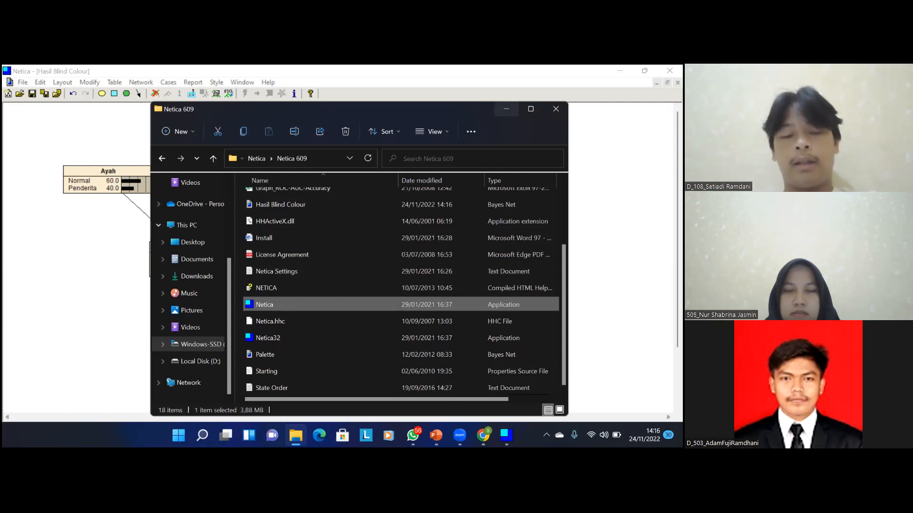
{"action": "left_click", "coordinate": [505, 109]}
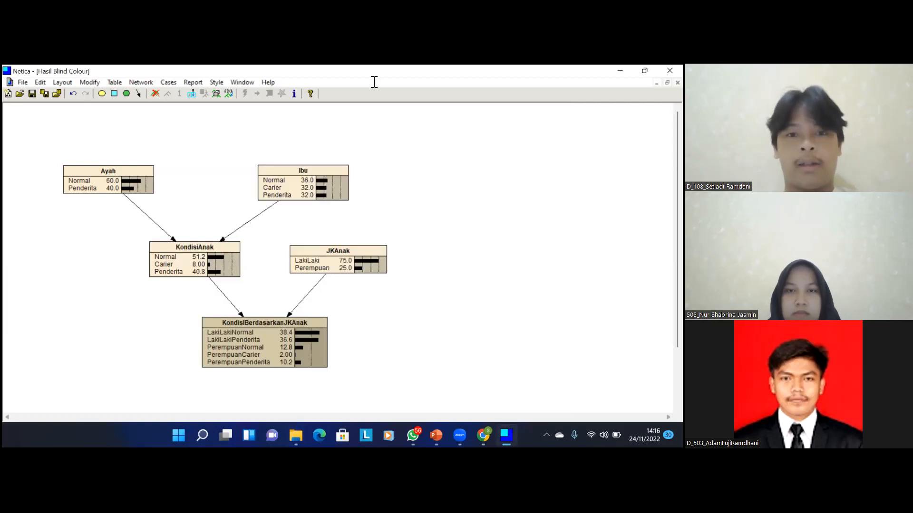